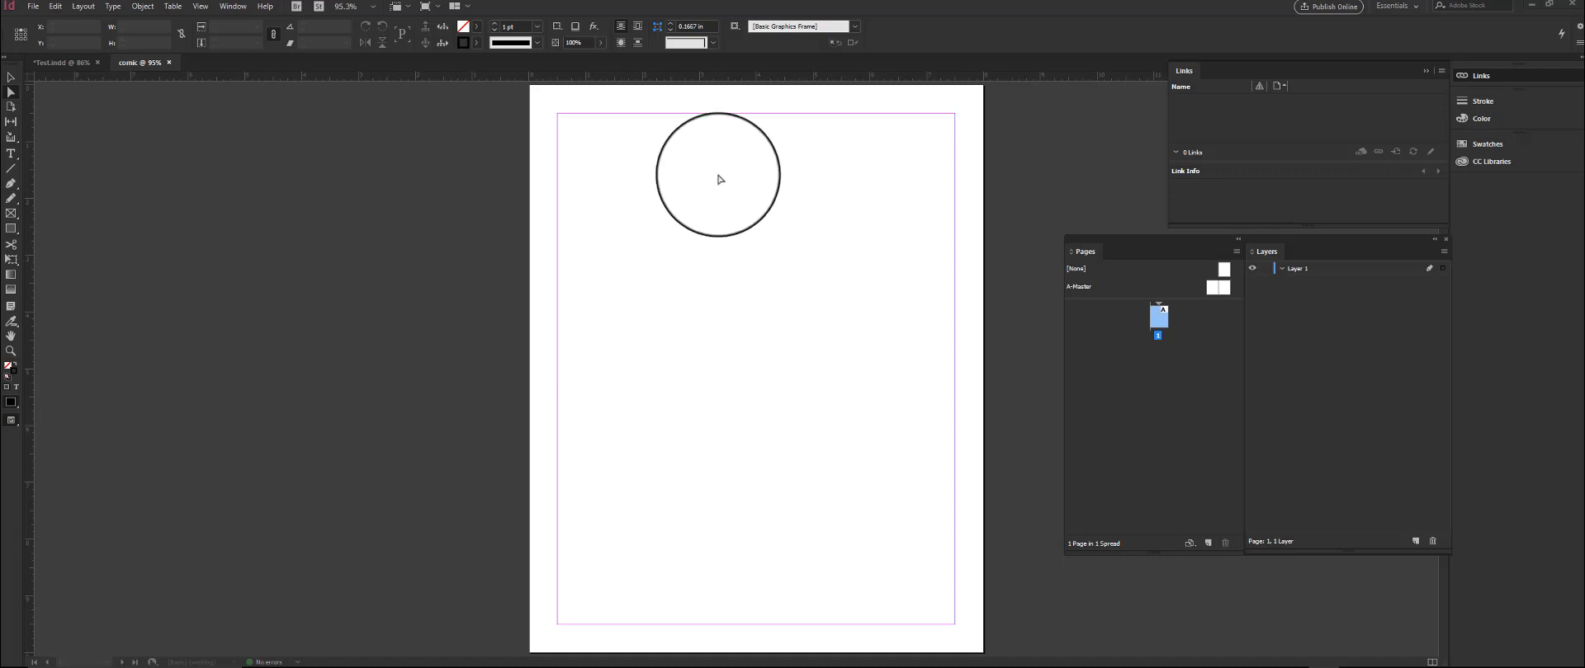
# Examine the panel layout in the manga reference image 05-different-panelmanga.jpg
pyautogui.hotkey('ctrl', 'z')
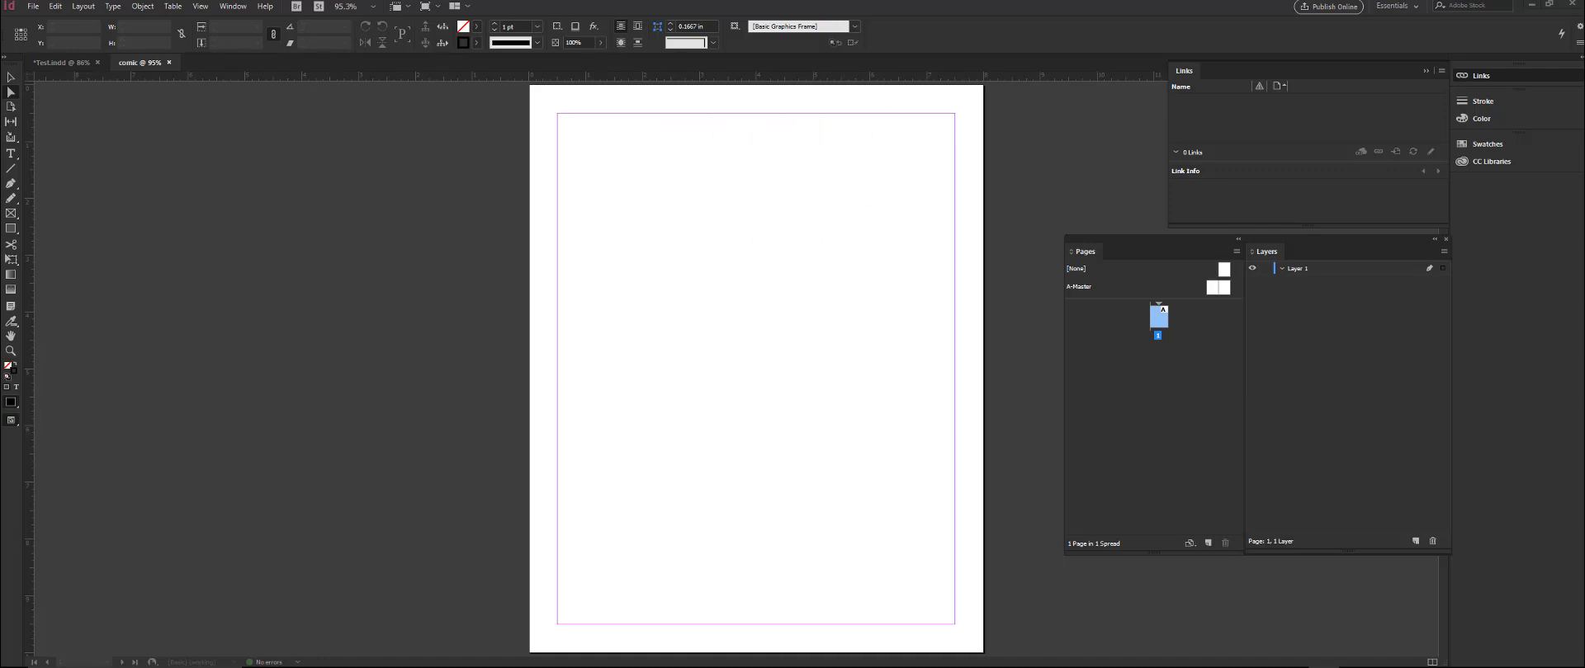
pyautogui.moveTo(0, 41); pyautogui.dragTo(733, 50)
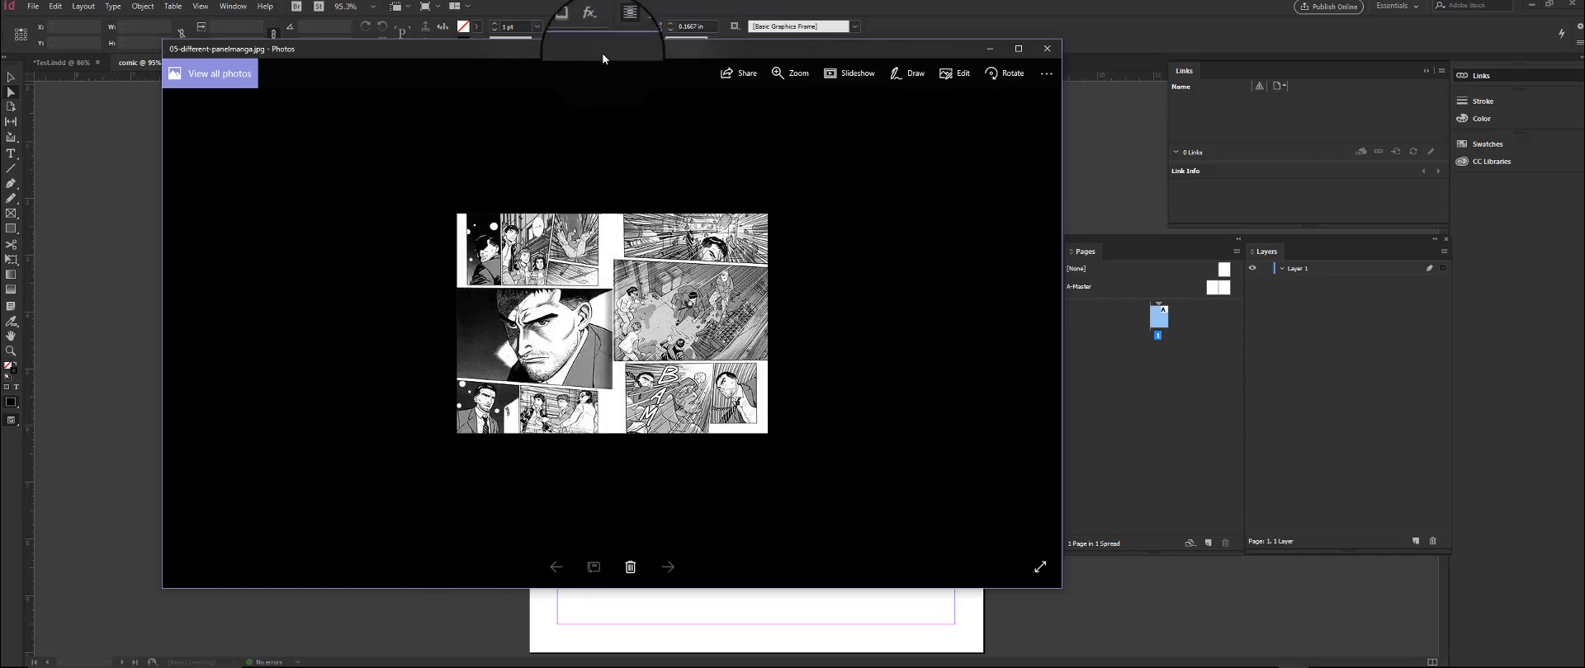
pyautogui.moveTo(617, 46); pyautogui.dragTo(0, 87)
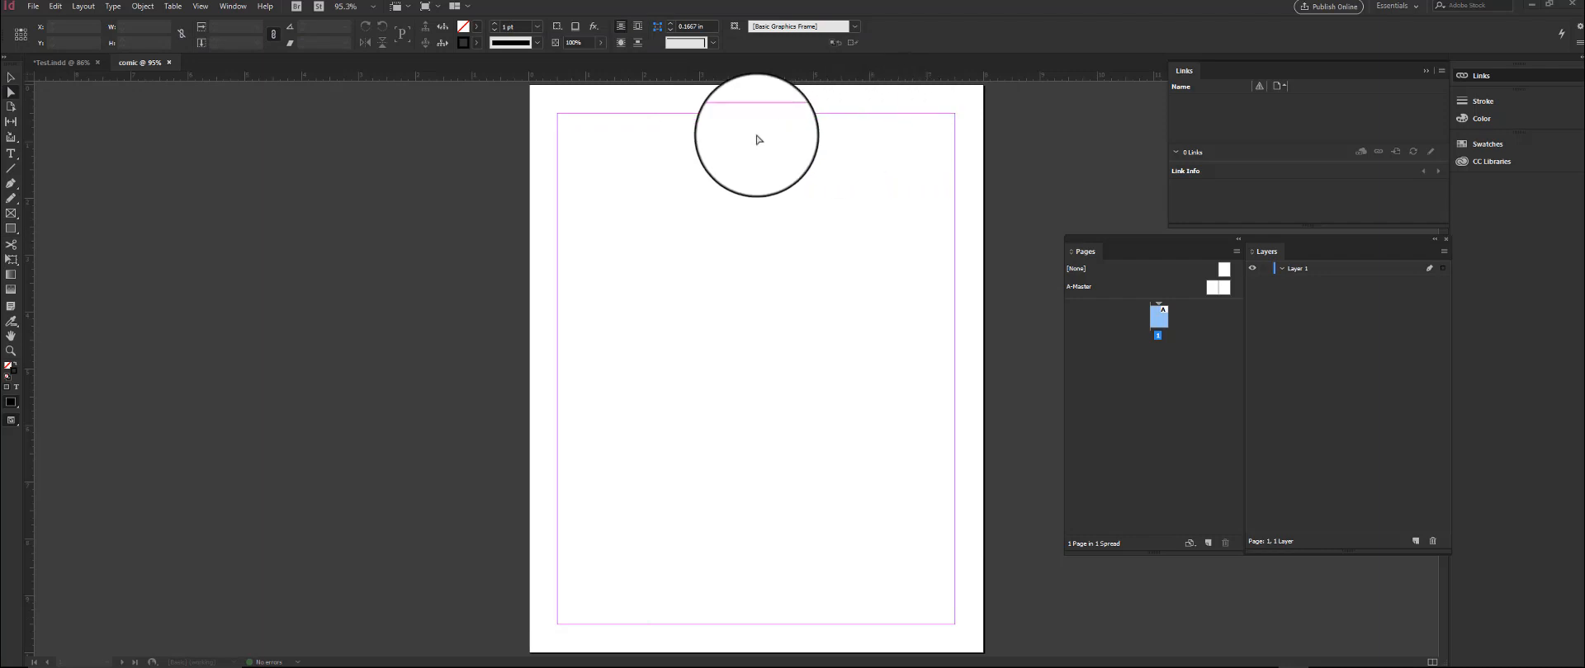
# Create a one-page portrait document from the recent Custom preset, with units in inches and a width of 8 in
pyautogui.click(33, 7)
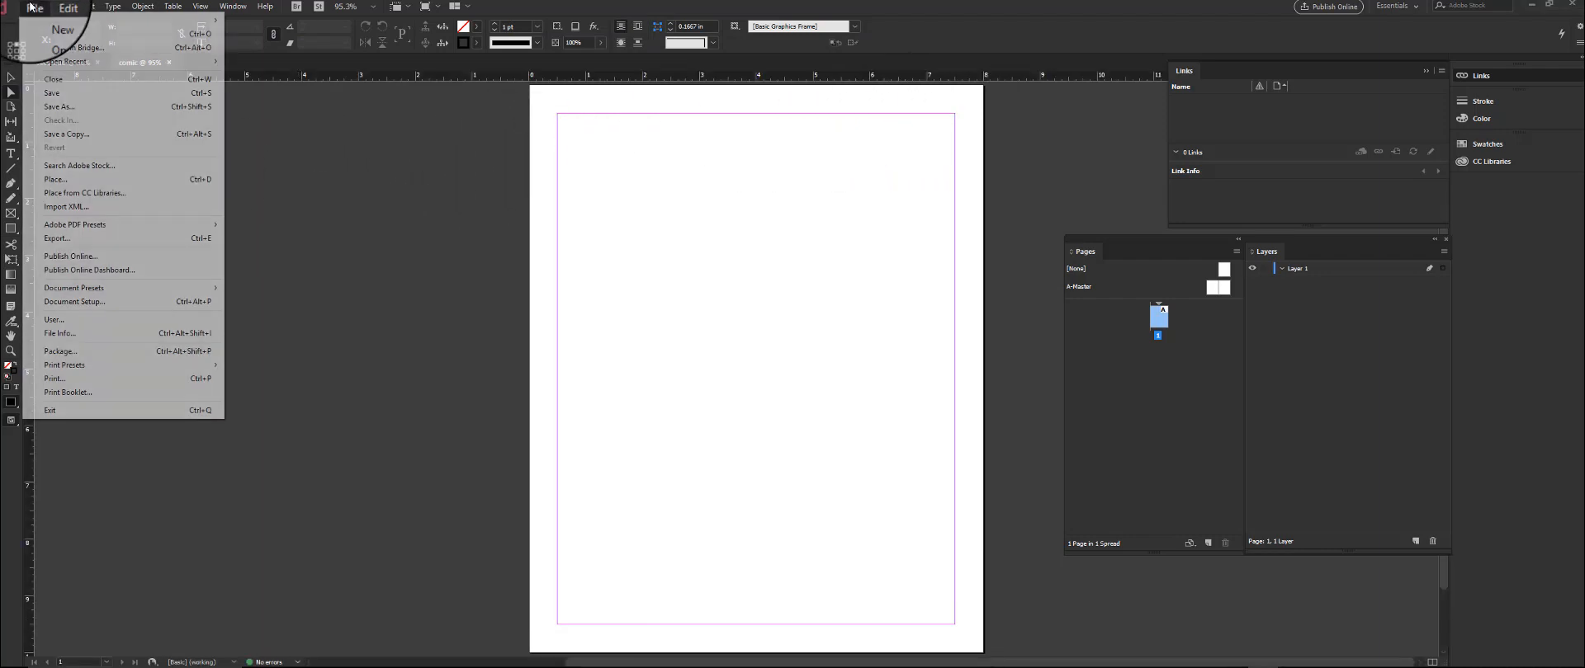
pyautogui.moveTo(49, 19)
pyautogui.click(260, 20)
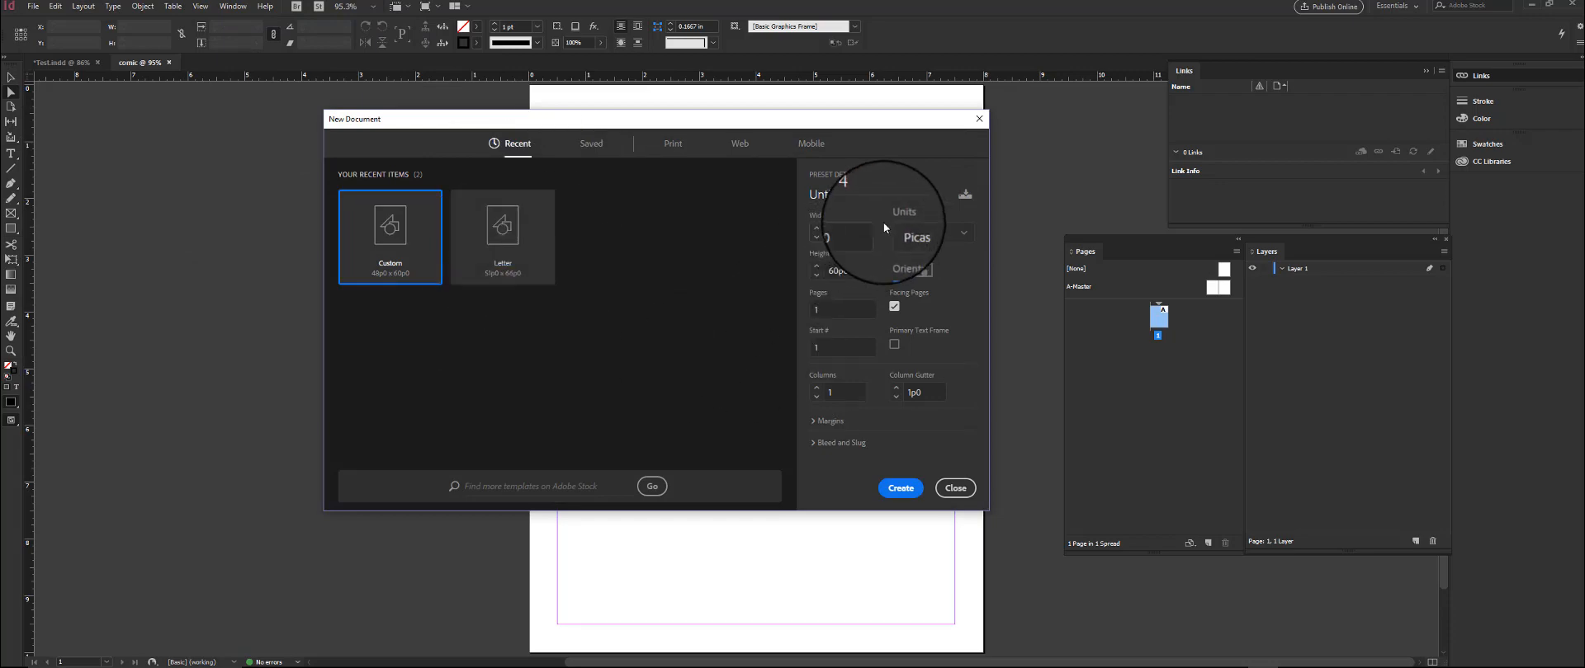
pyautogui.click(926, 232)
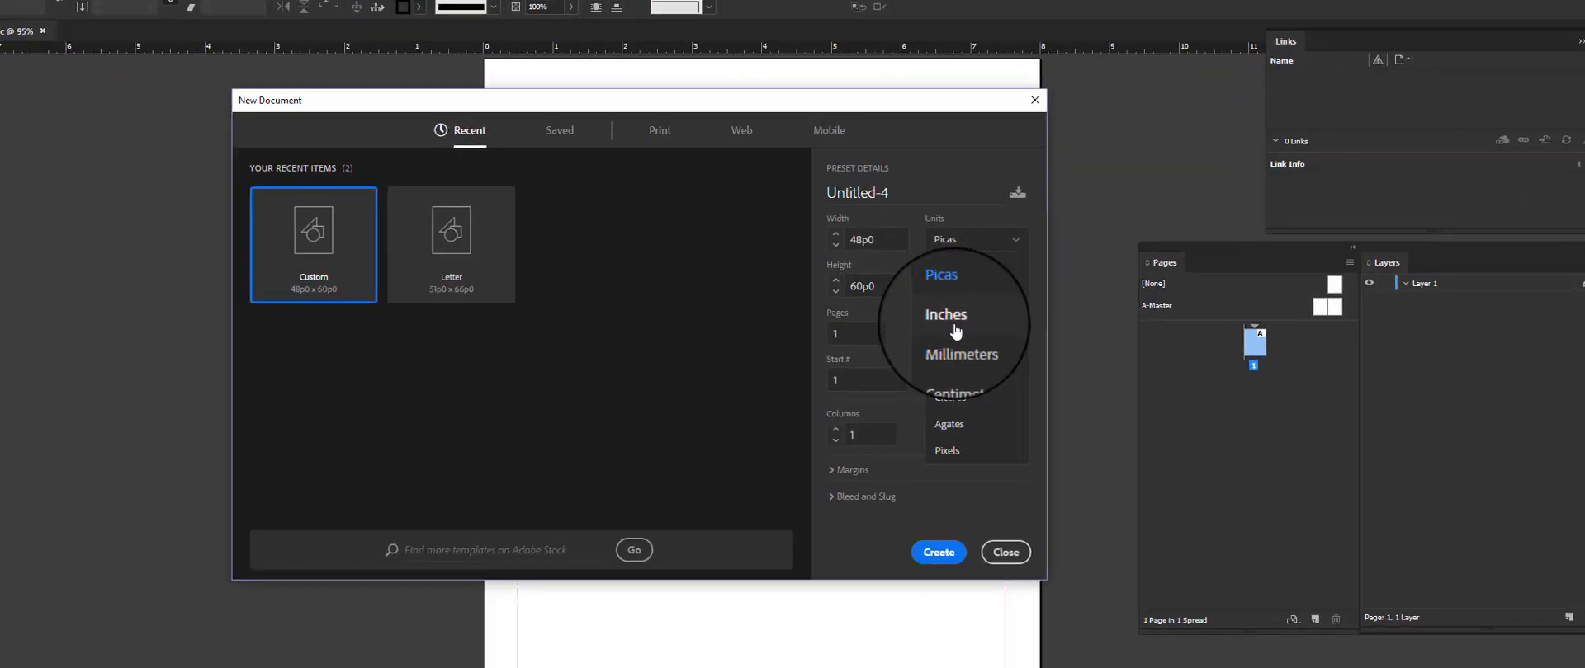
pyautogui.click(912, 296)
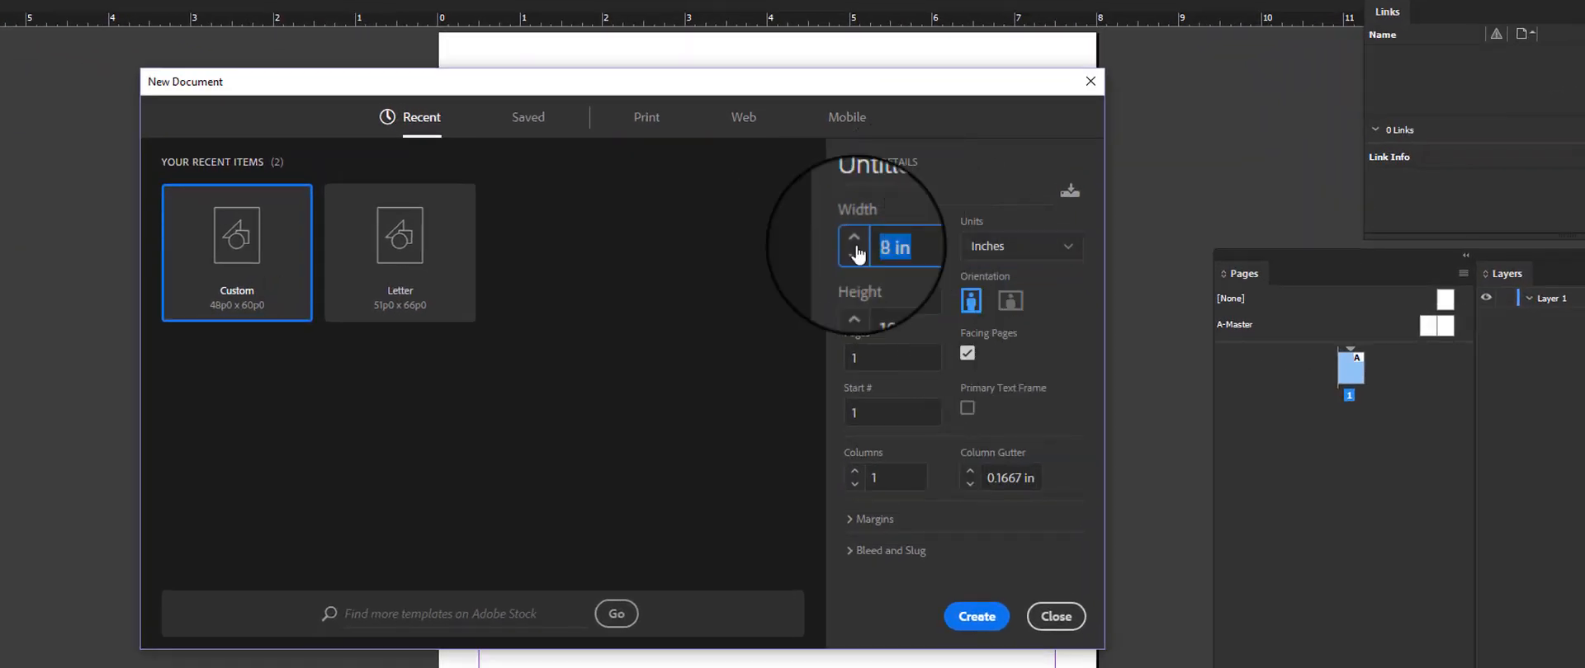
pyautogui.moveTo(907, 304); pyautogui.dragTo(830, 294)
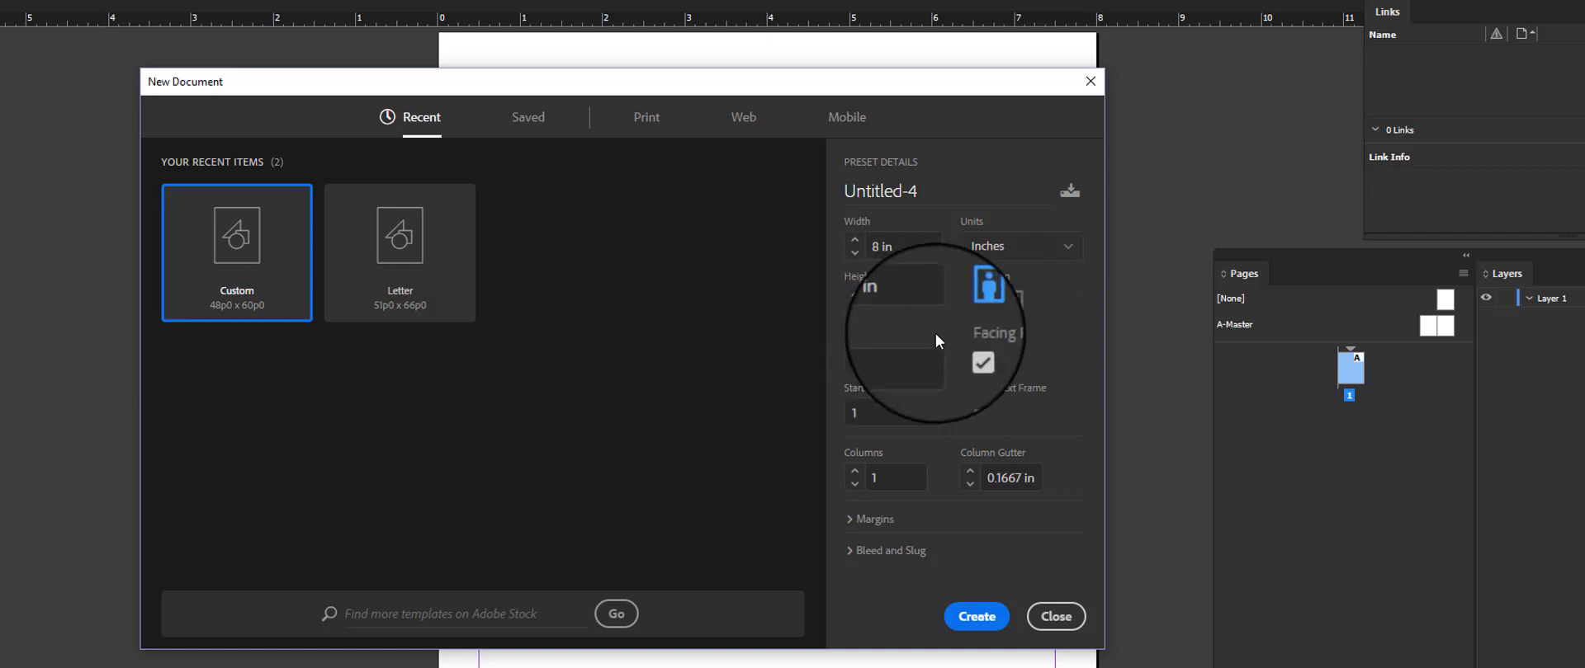
pyautogui.click(971, 619)
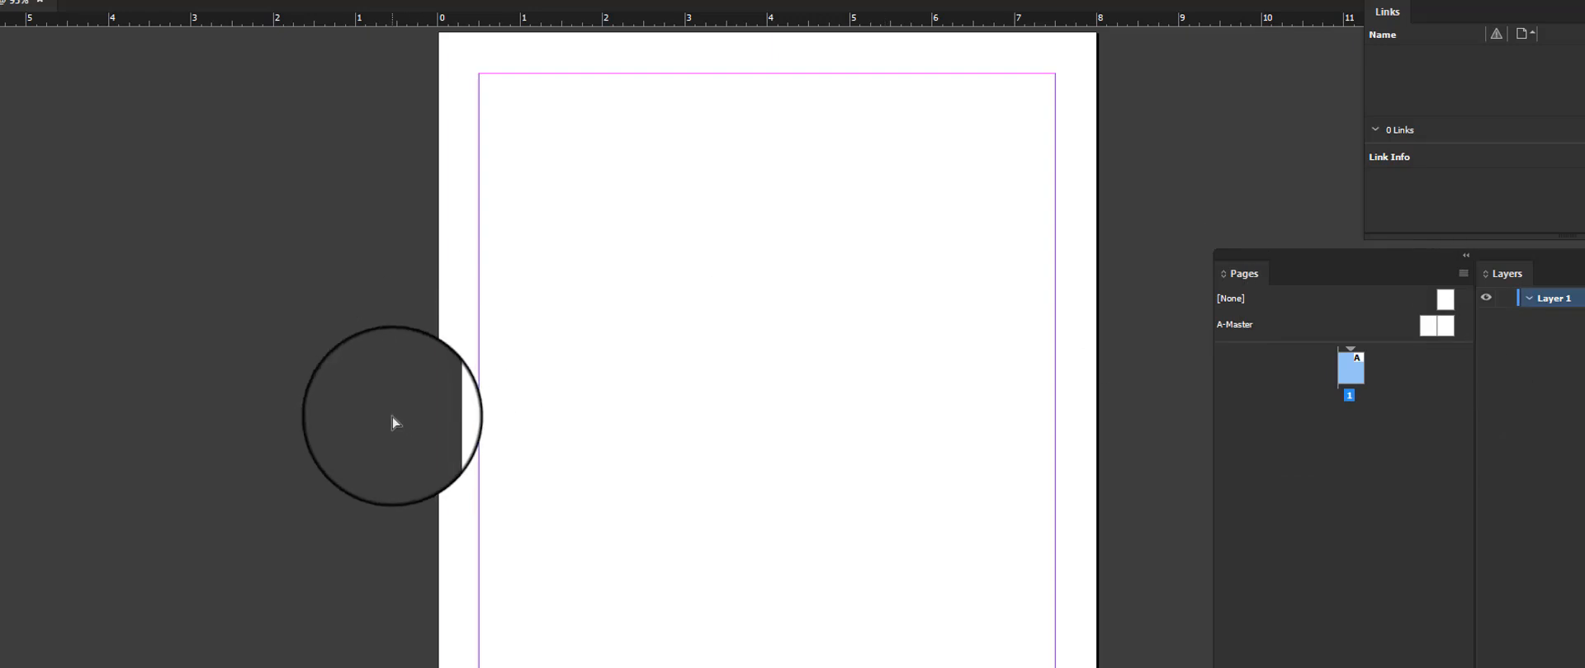
# Save the document as Untitled-4.indd in Downloads and rename Layer 1 to Page 1
pyautogui.hotkey('ctrl', 's')
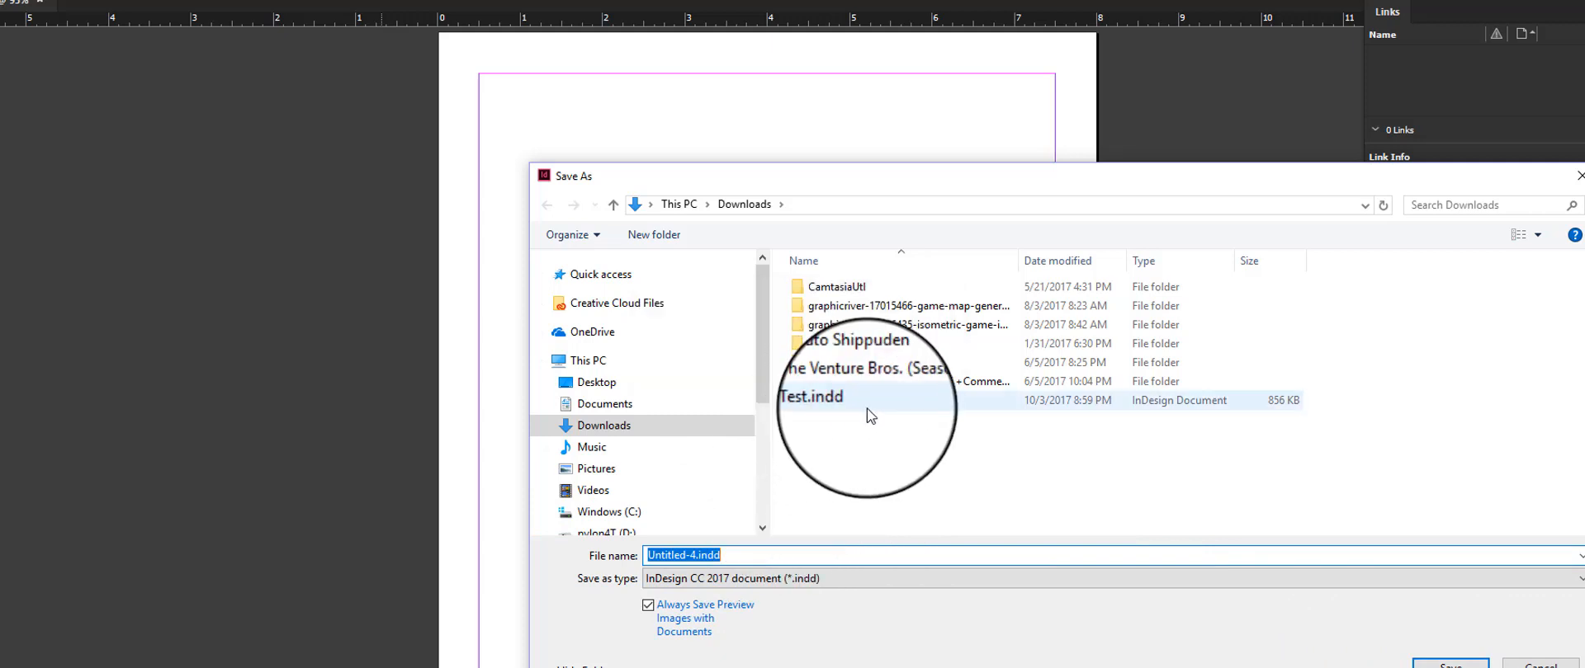
pyautogui.click(1436, 660)
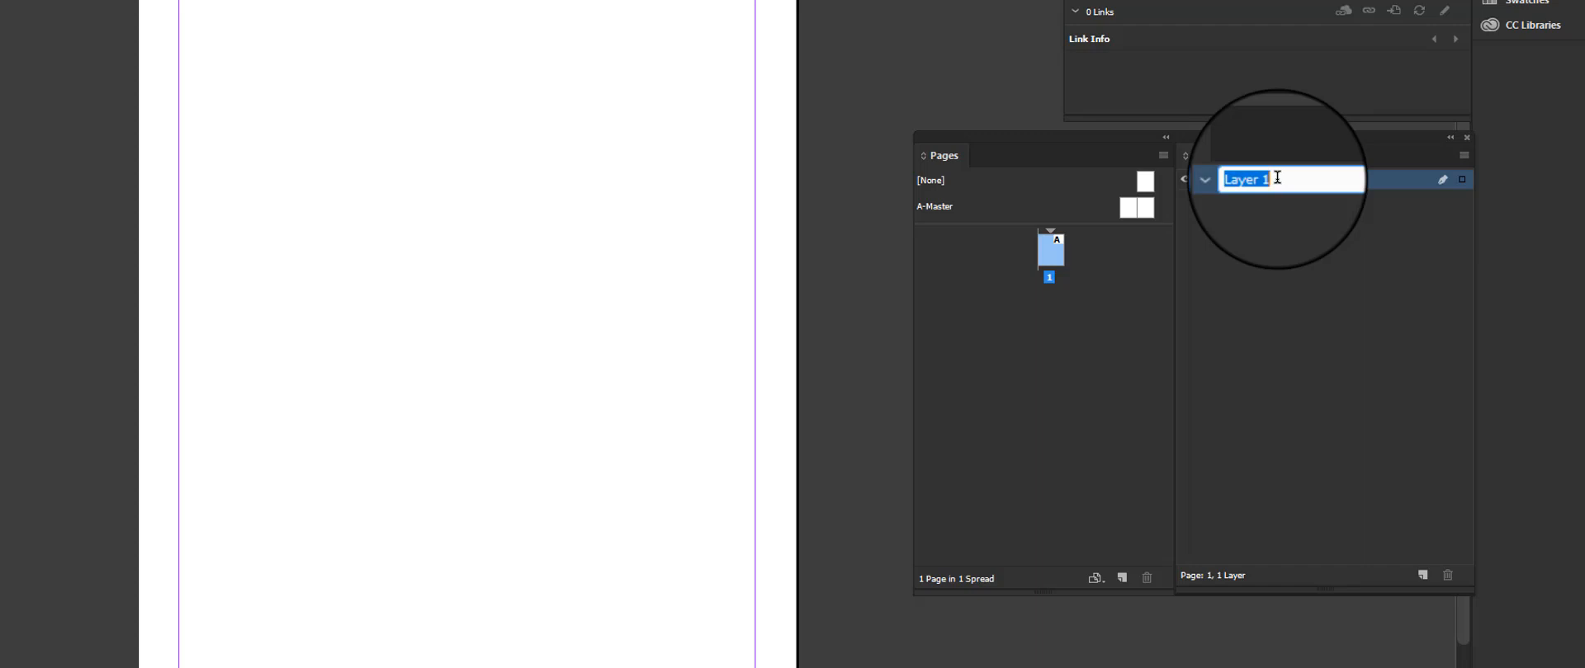
pyautogui.write('F')
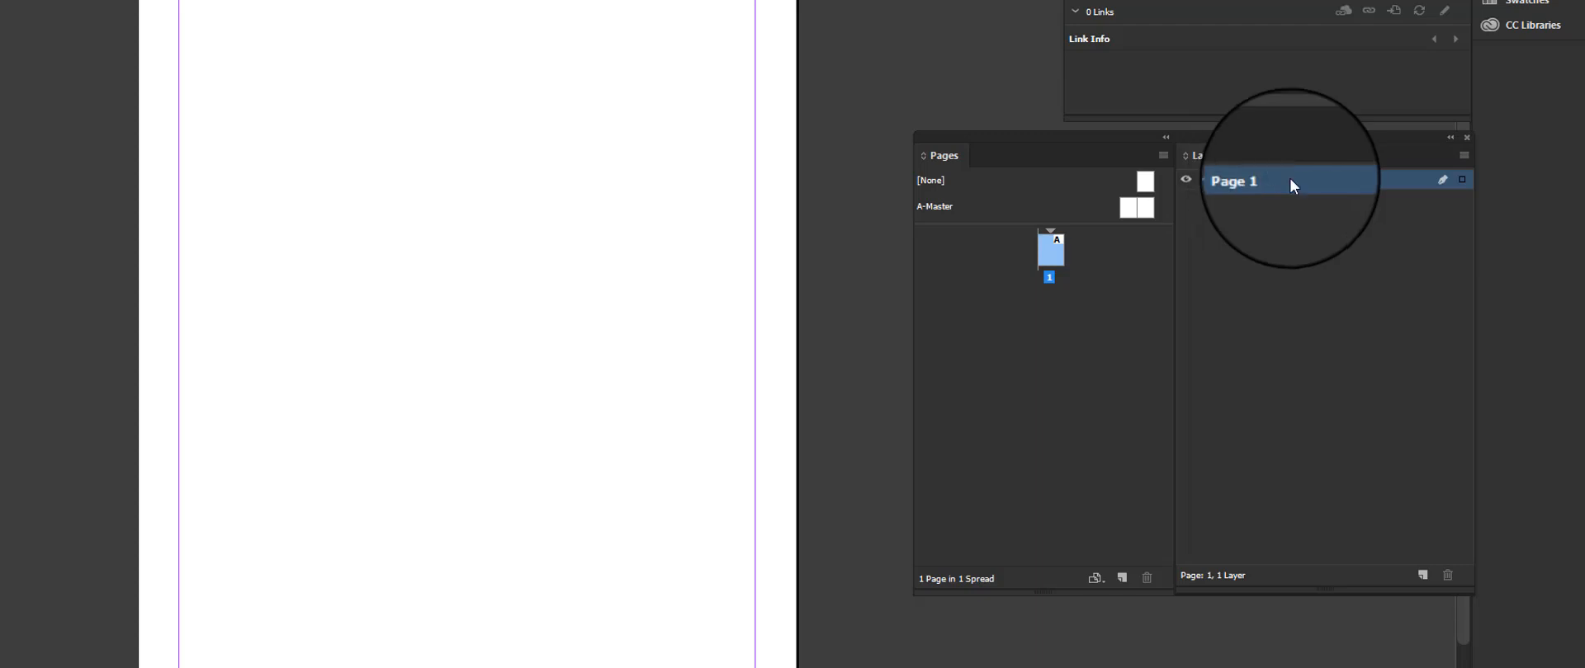
pyautogui.press('Return')
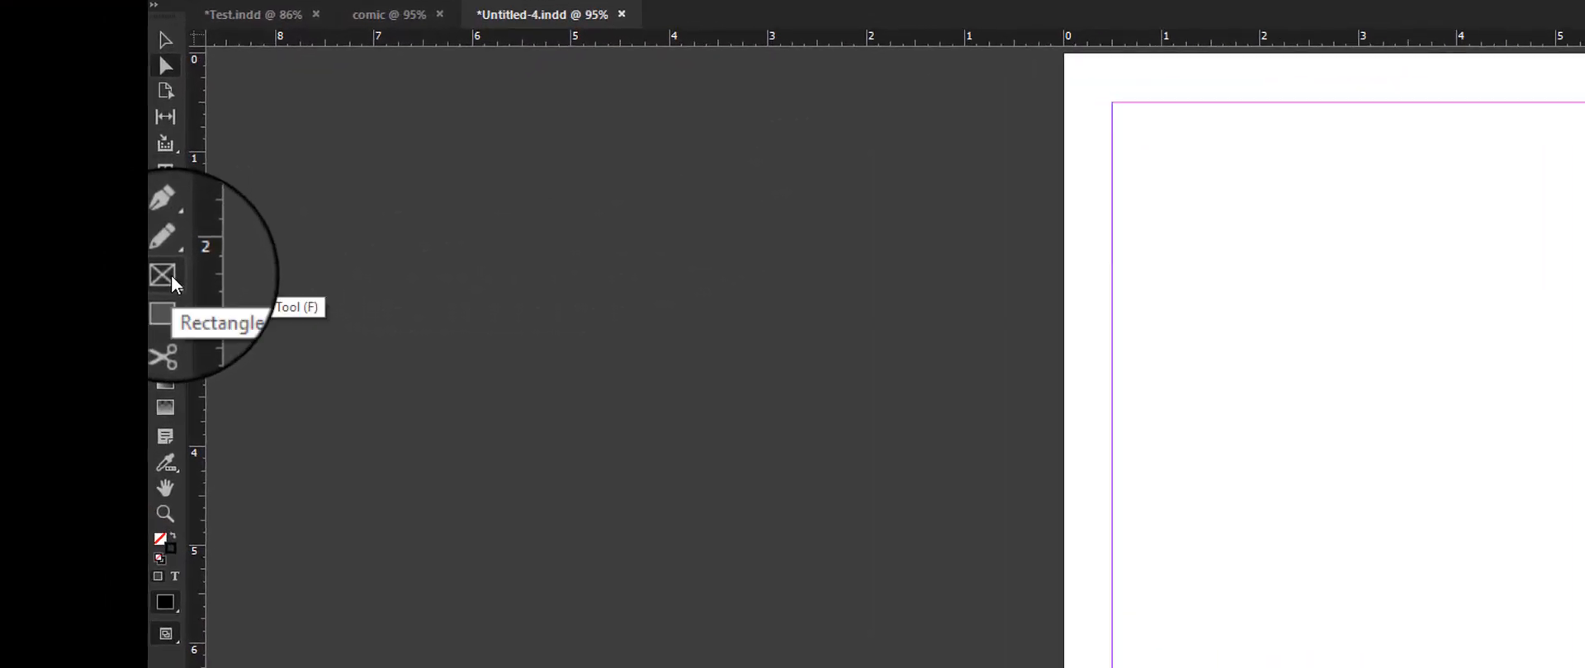
# Draw a rectangle frame about 1.75 by 3.28 in from the page's upper-left margin corner and compare it with the manga reference
pyautogui.click(91, 245)
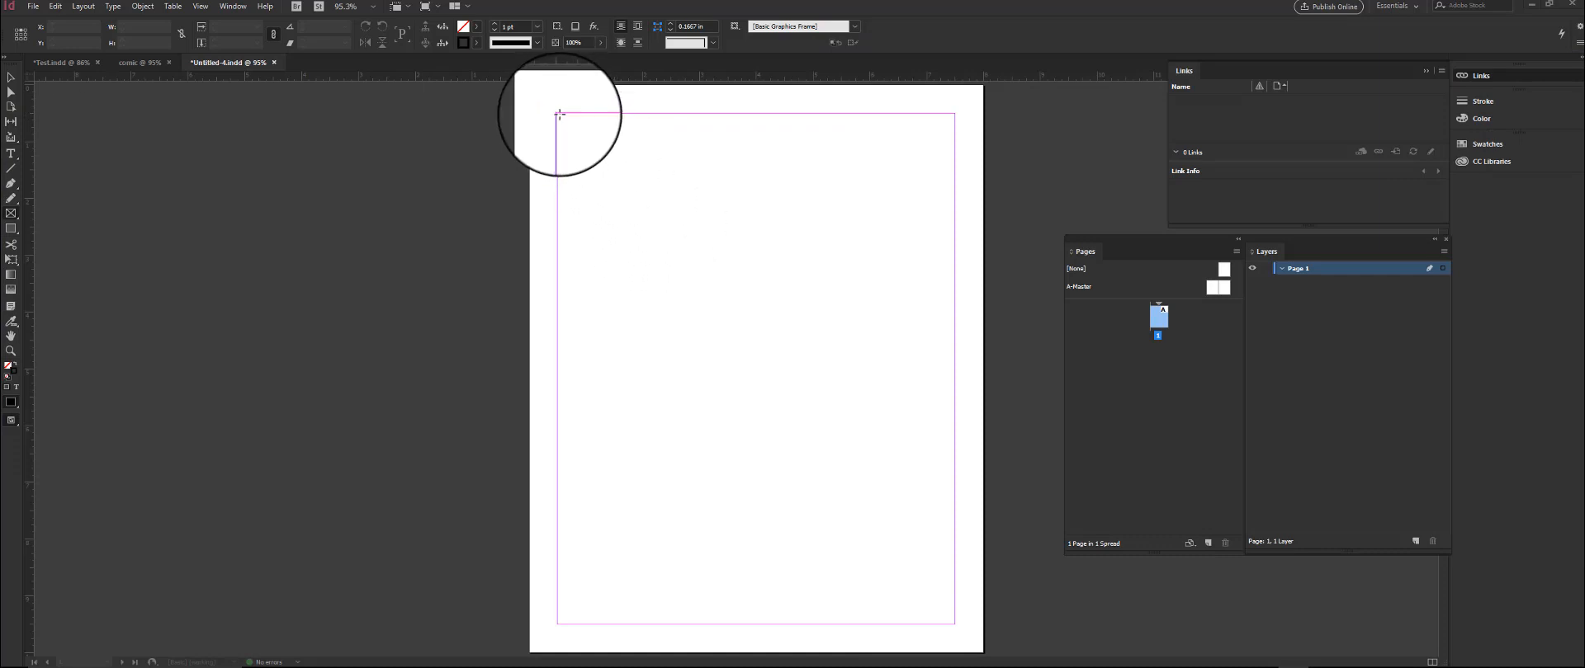
pyautogui.moveTo(556, 112); pyautogui.dragTo(657, 300)
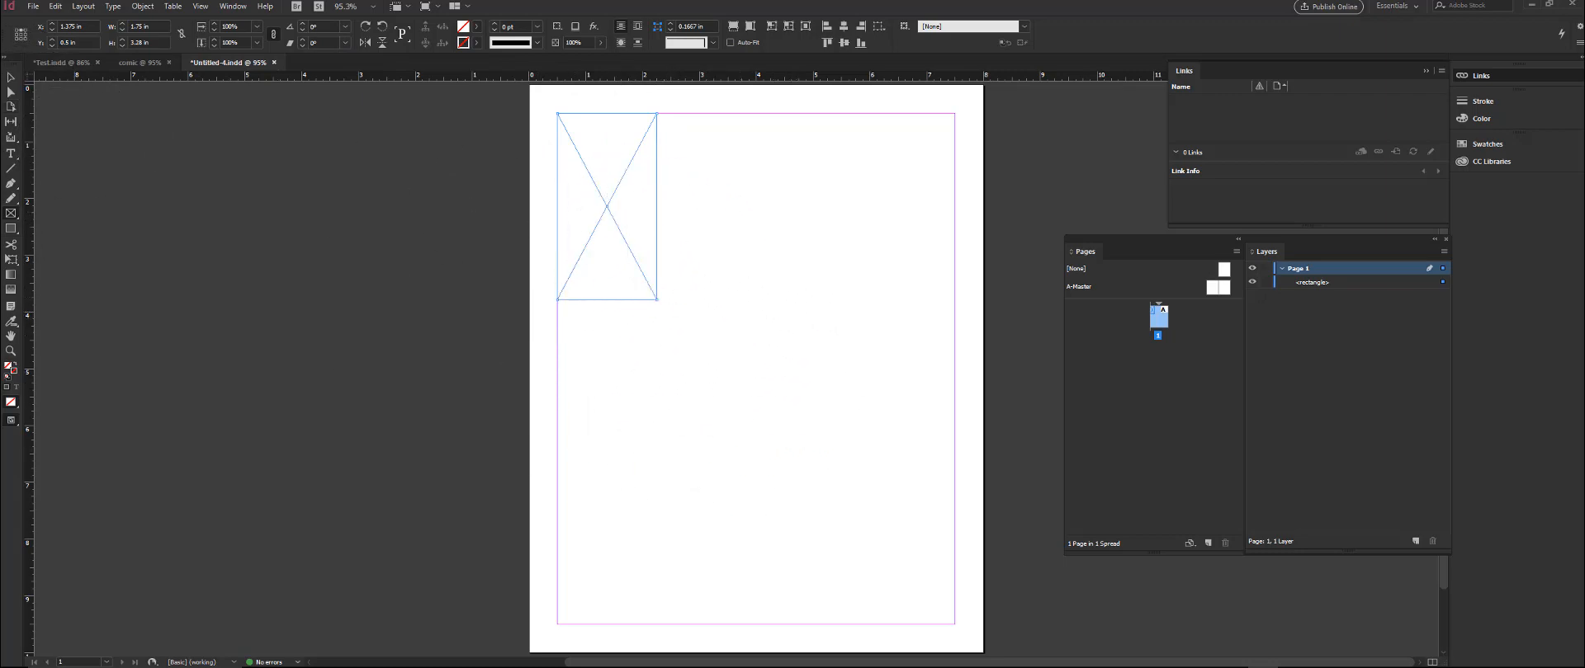
pyautogui.moveTo(0, 57); pyautogui.dragTo(914, 58)
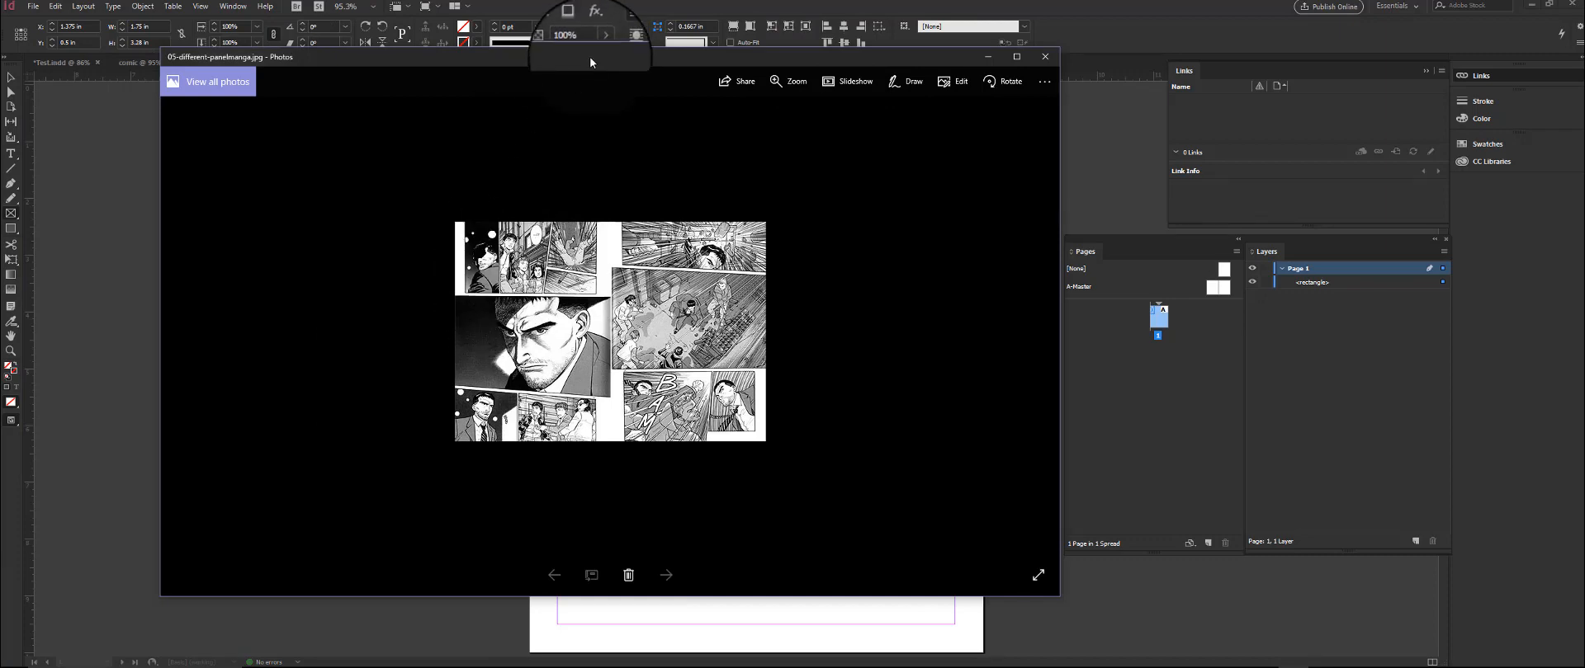
pyautogui.moveTo(589, 56); pyautogui.dragTo(0, 58)
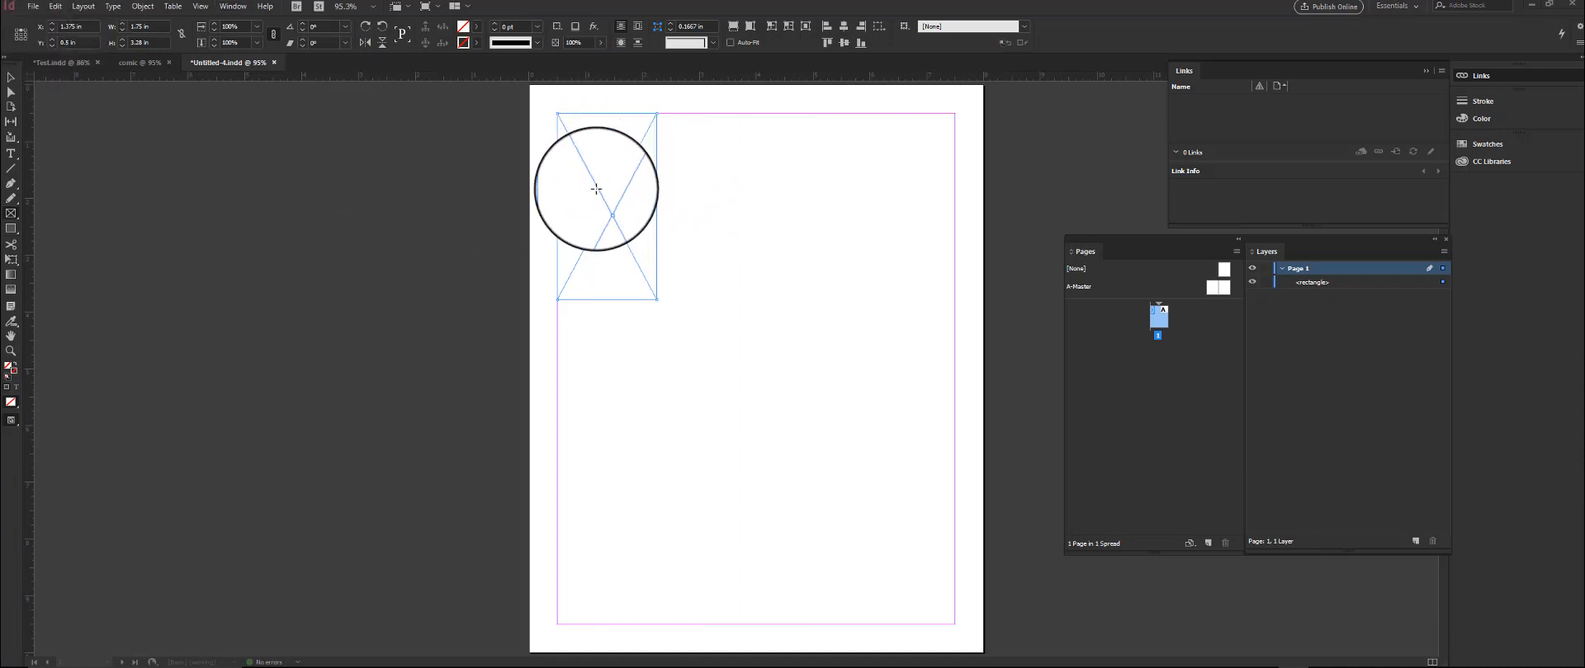
# Rename the rectangle frame's layer entry to Panel 1 and give the frame a 2 pt black stroke
pyautogui.click(11, 78)
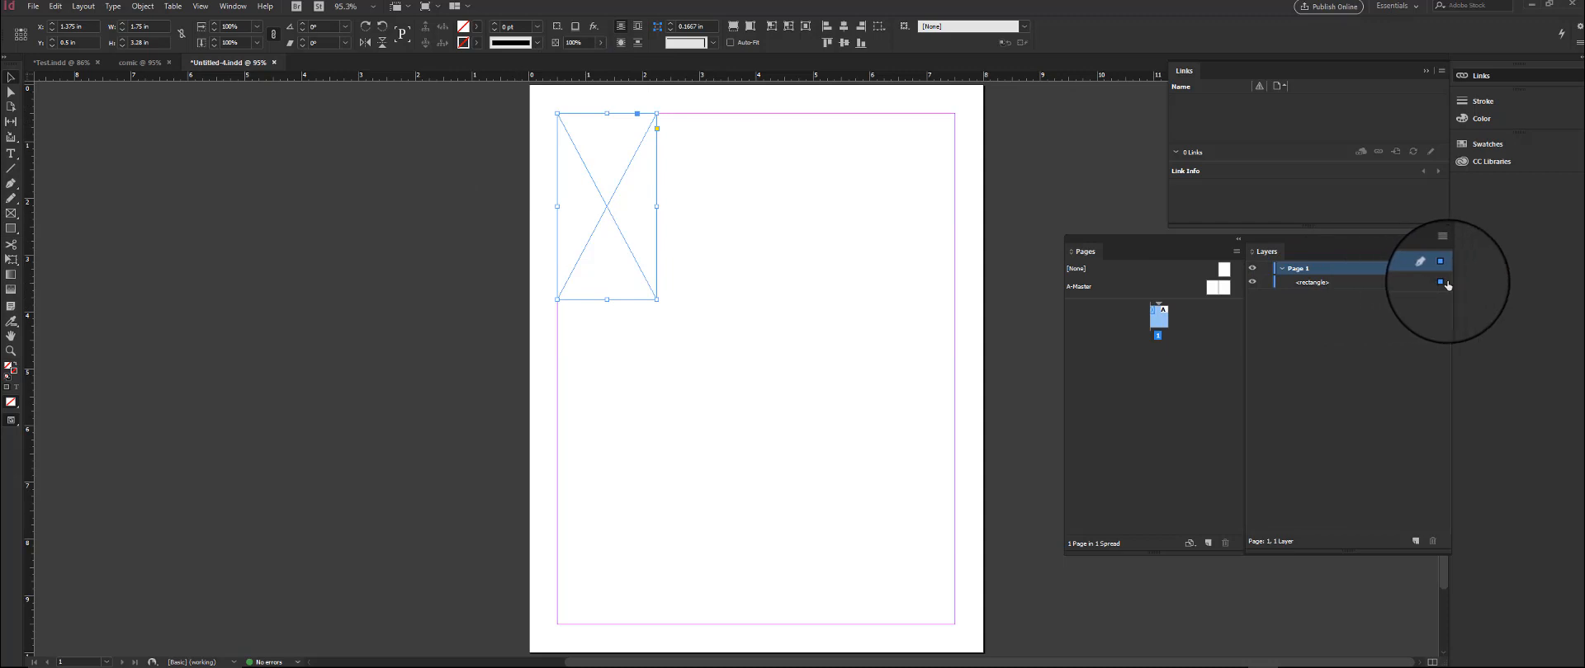
pyautogui.click(1337, 284)
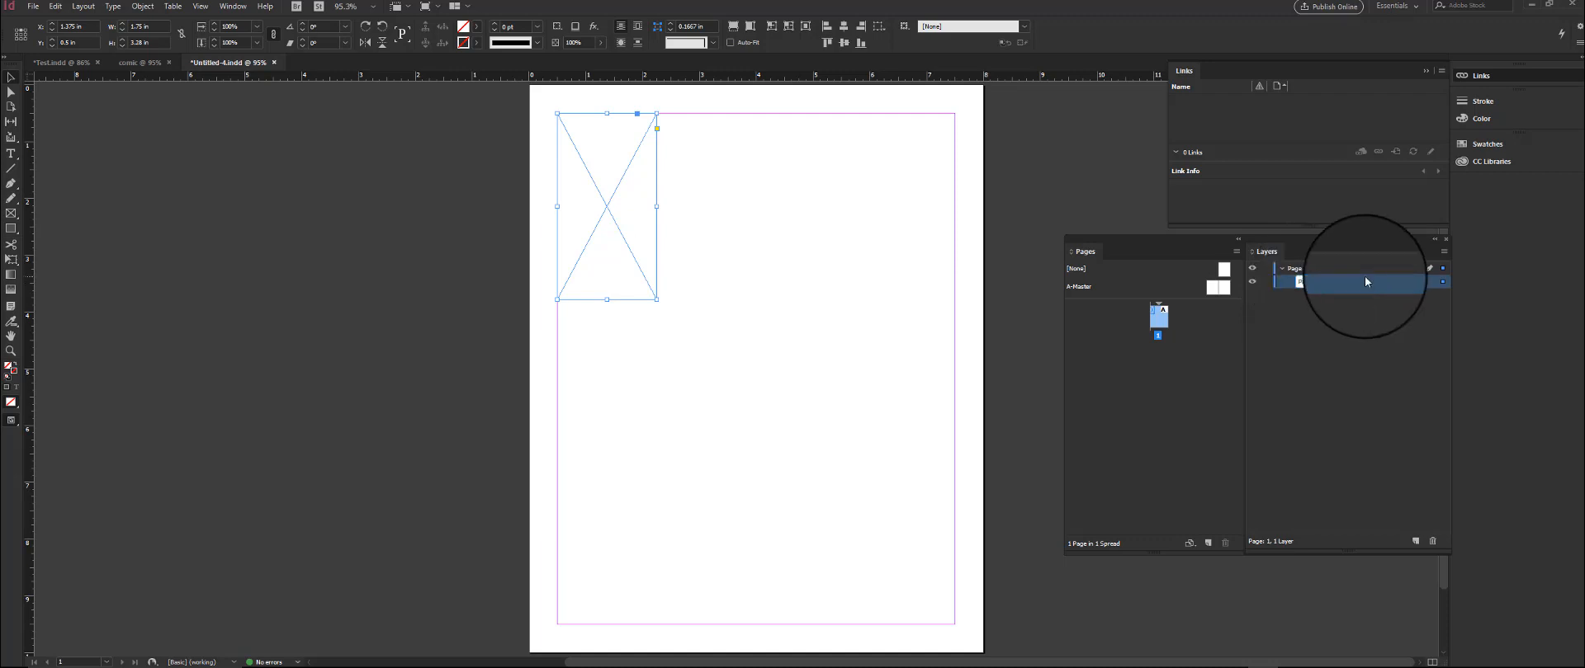
pyautogui.write('1')
pyautogui.click(1349, 315)
pyautogui.click(1394, 282)
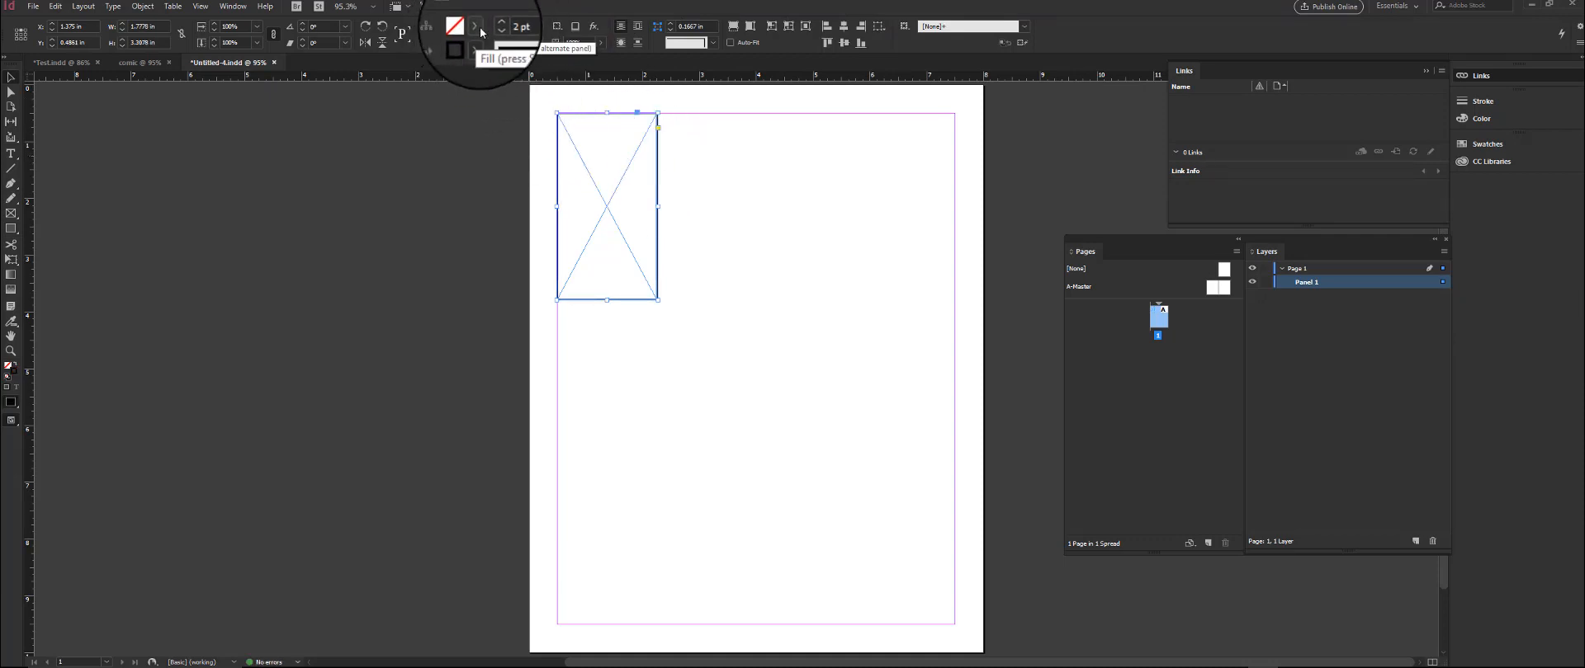
pyautogui.click(451, 156)
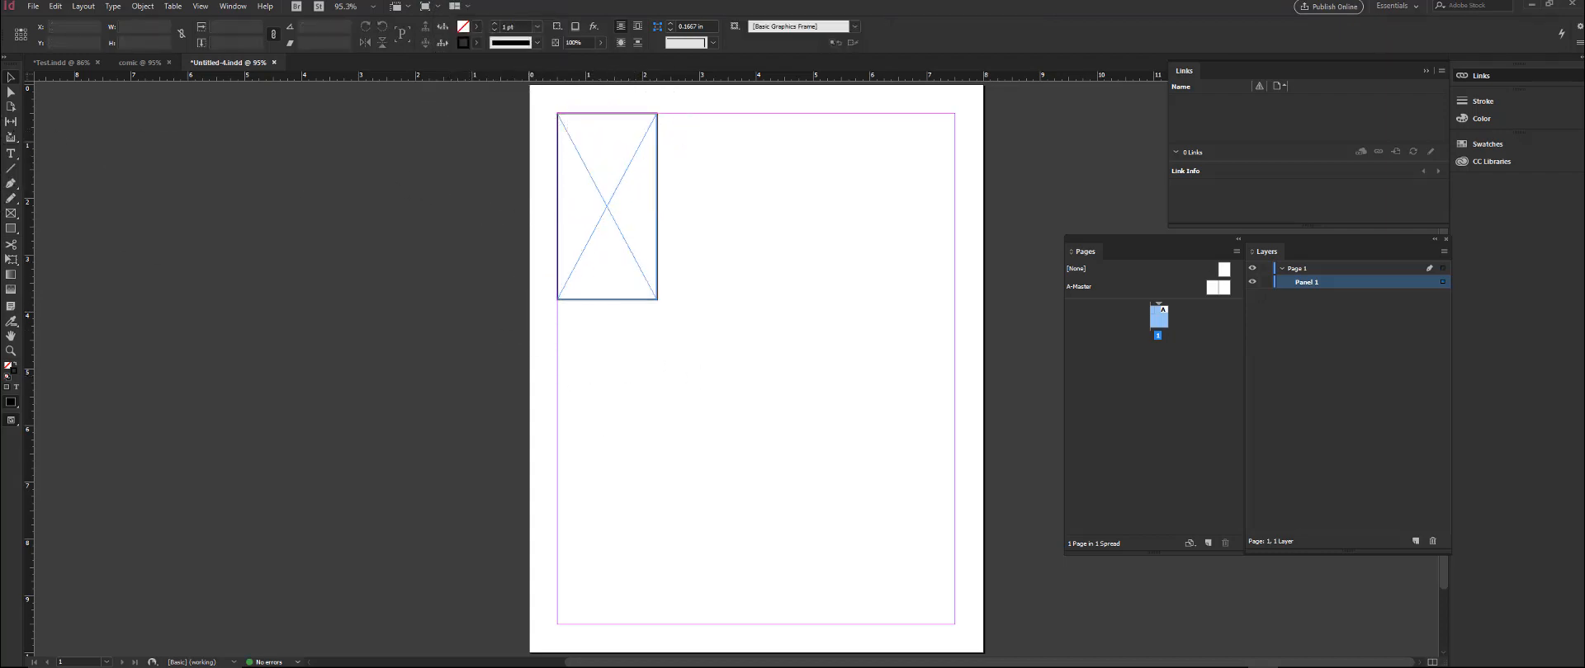
pyautogui.moveTo(0, 28); pyautogui.dragTo(975, 28)
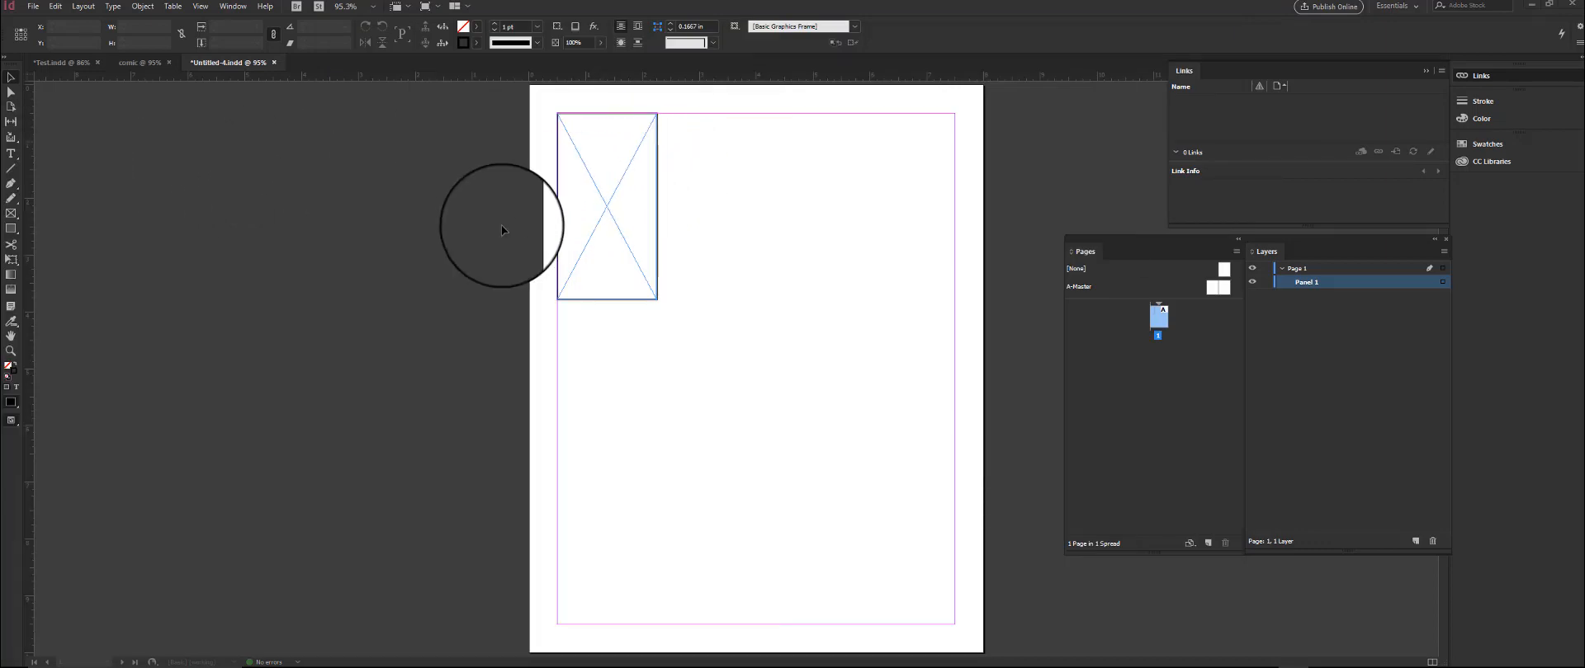
# Duplicate the first panel beside itself with a narrow gutter, level with the top margin, and check the manga reference
pyautogui.click(609, 207)
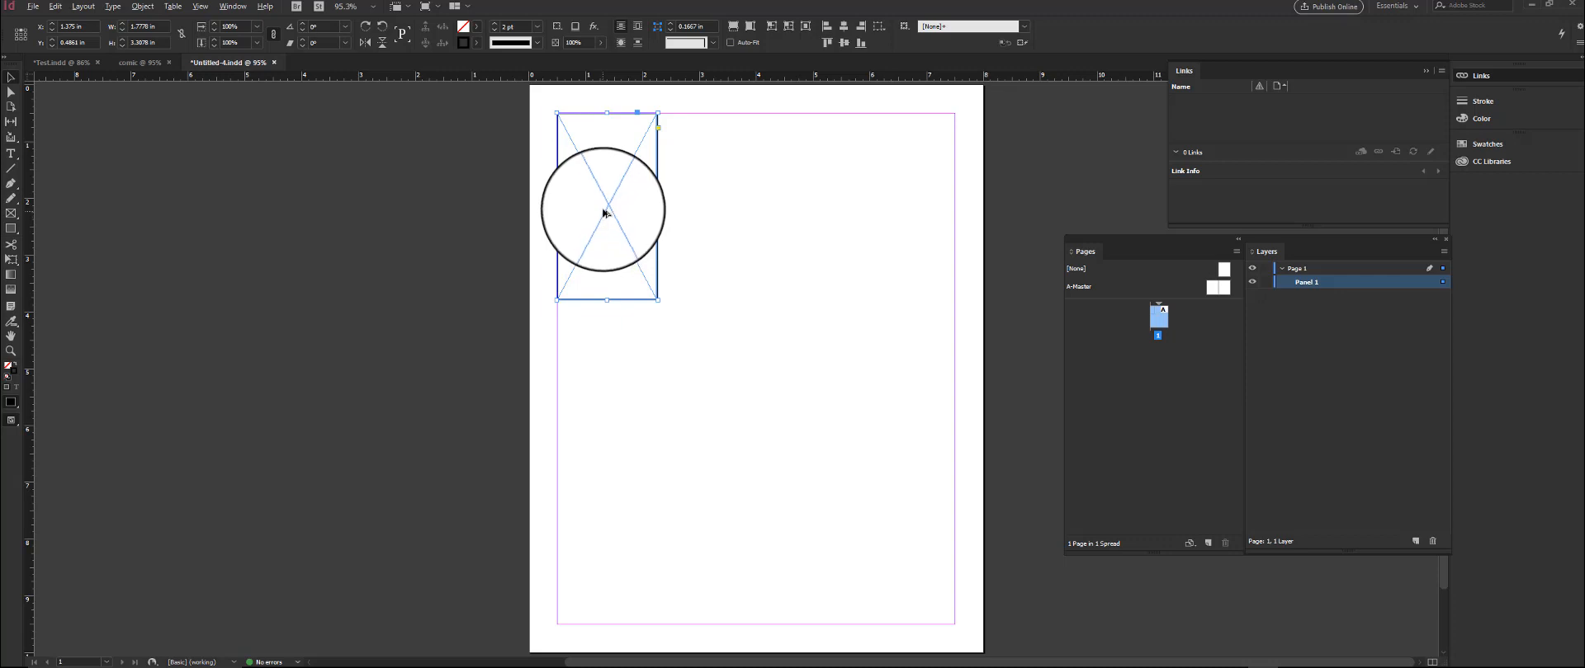
pyautogui.moveTo(606, 211); pyautogui.dragTo(711, 208)
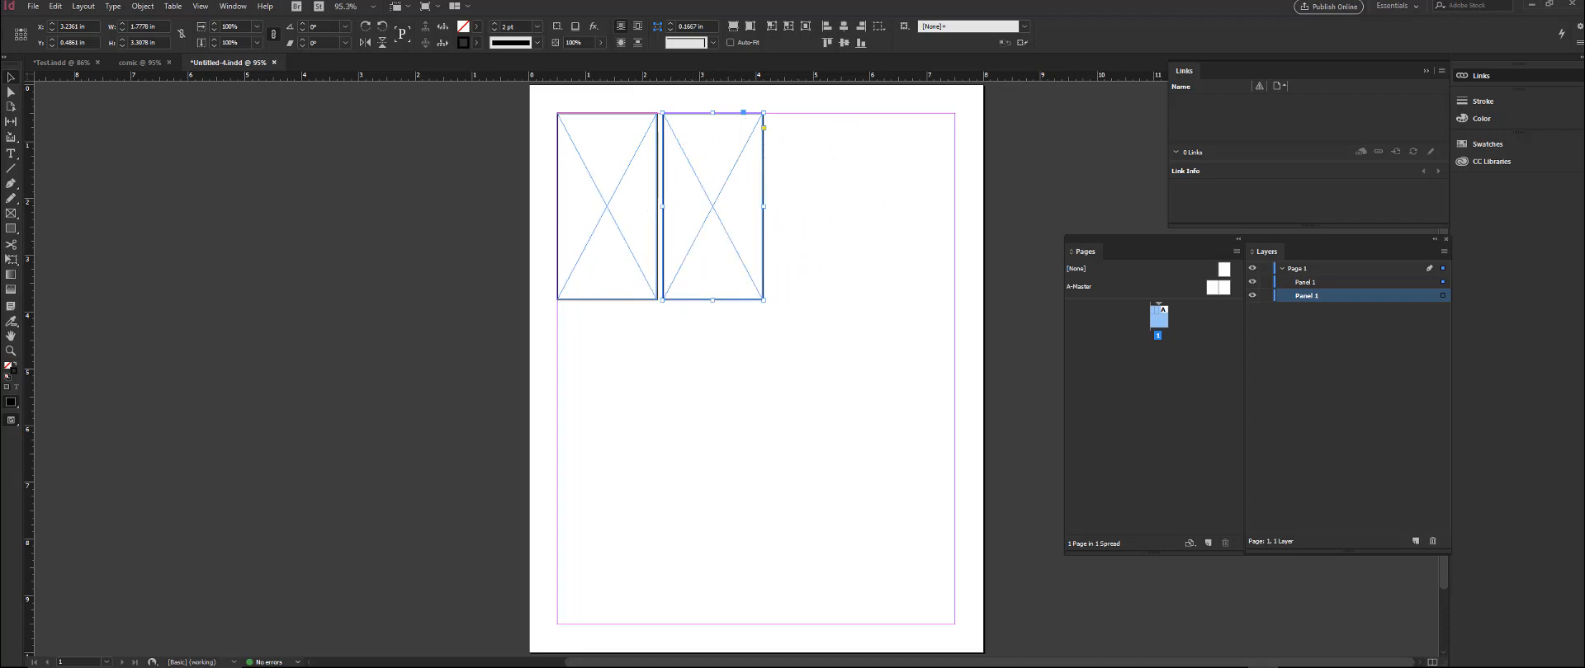
pyautogui.moveTo(1584, 89); pyautogui.dragTo(756, 87)
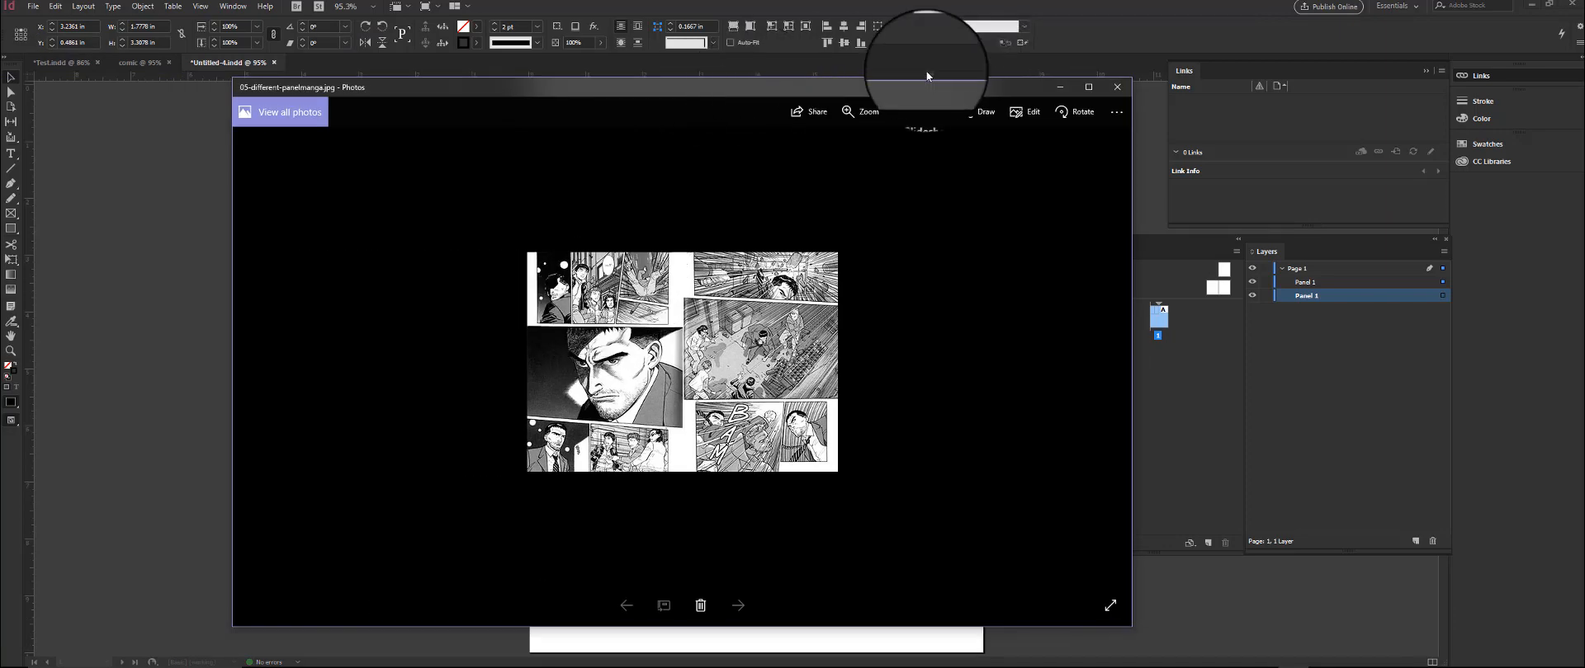
pyautogui.moveTo(917, 87); pyautogui.dragTo(0, 88)
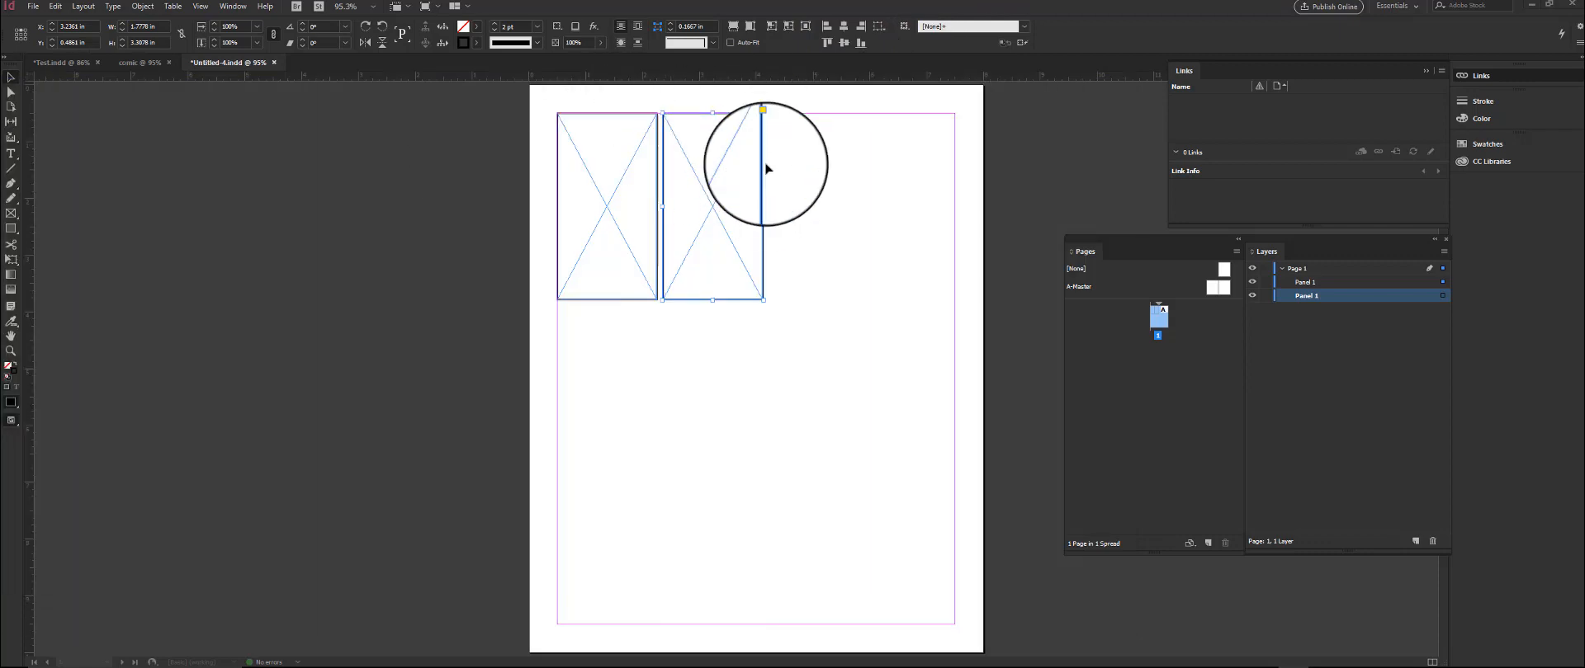
# Slant the second panel's right edge by moving its upper-right corner point outward along the top margin to about X 5.01 in
pyautogui.click(14, 99)
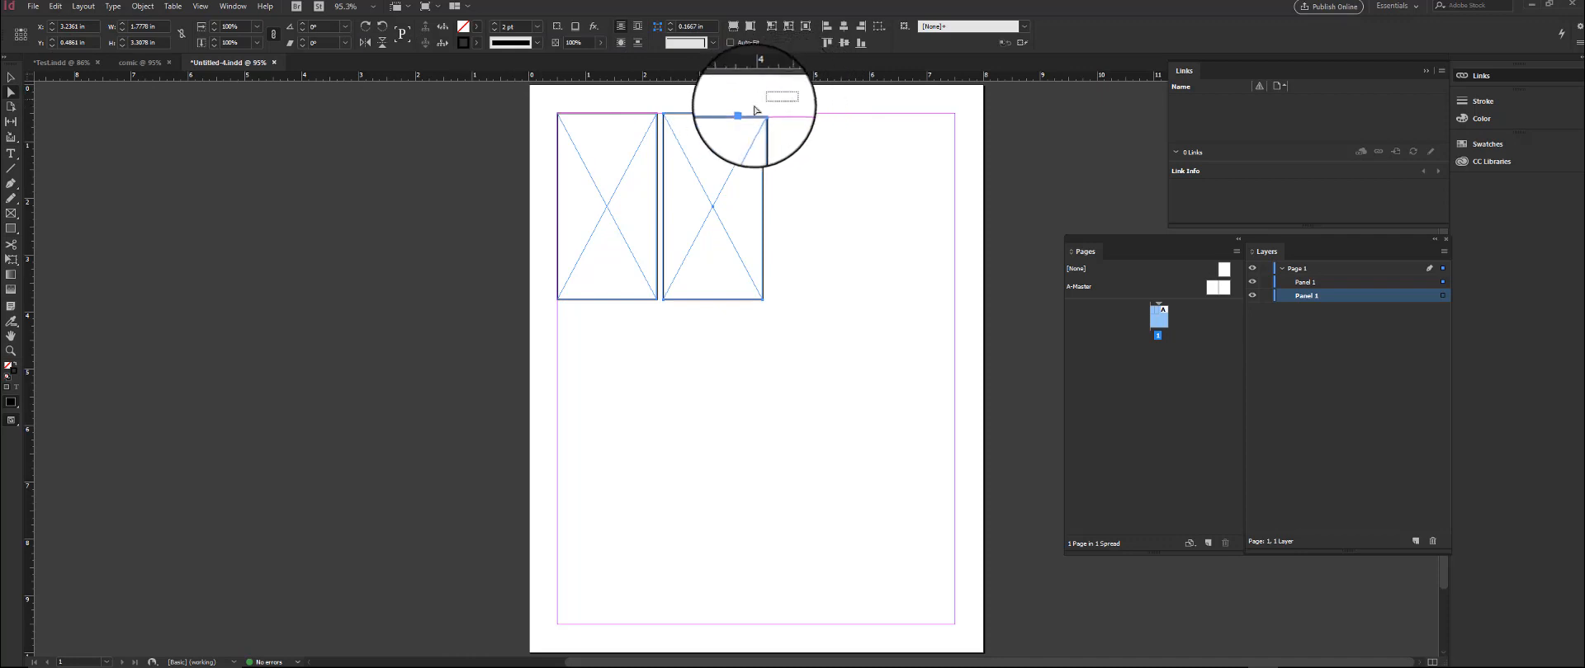
pyautogui.click(763, 114)
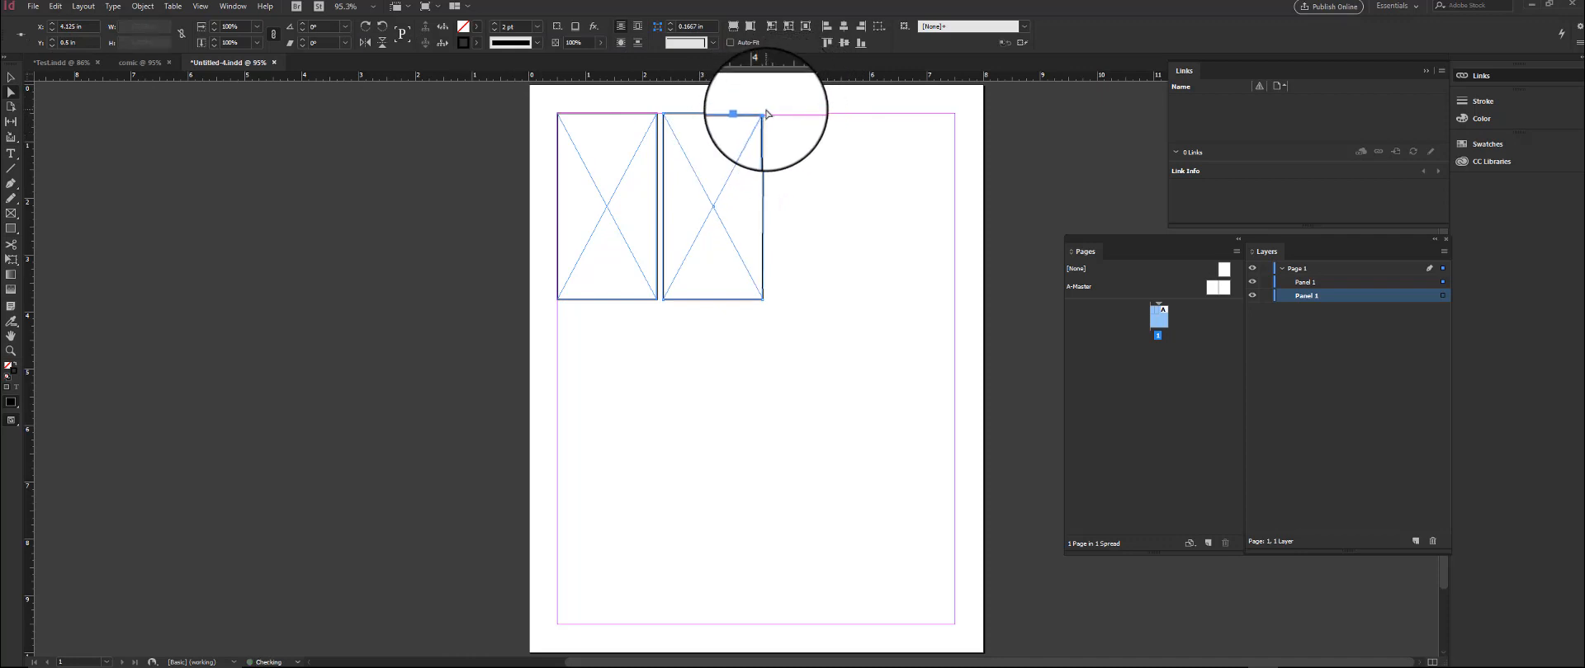
pyautogui.moveTo(765, 114); pyautogui.dragTo(782, 115)
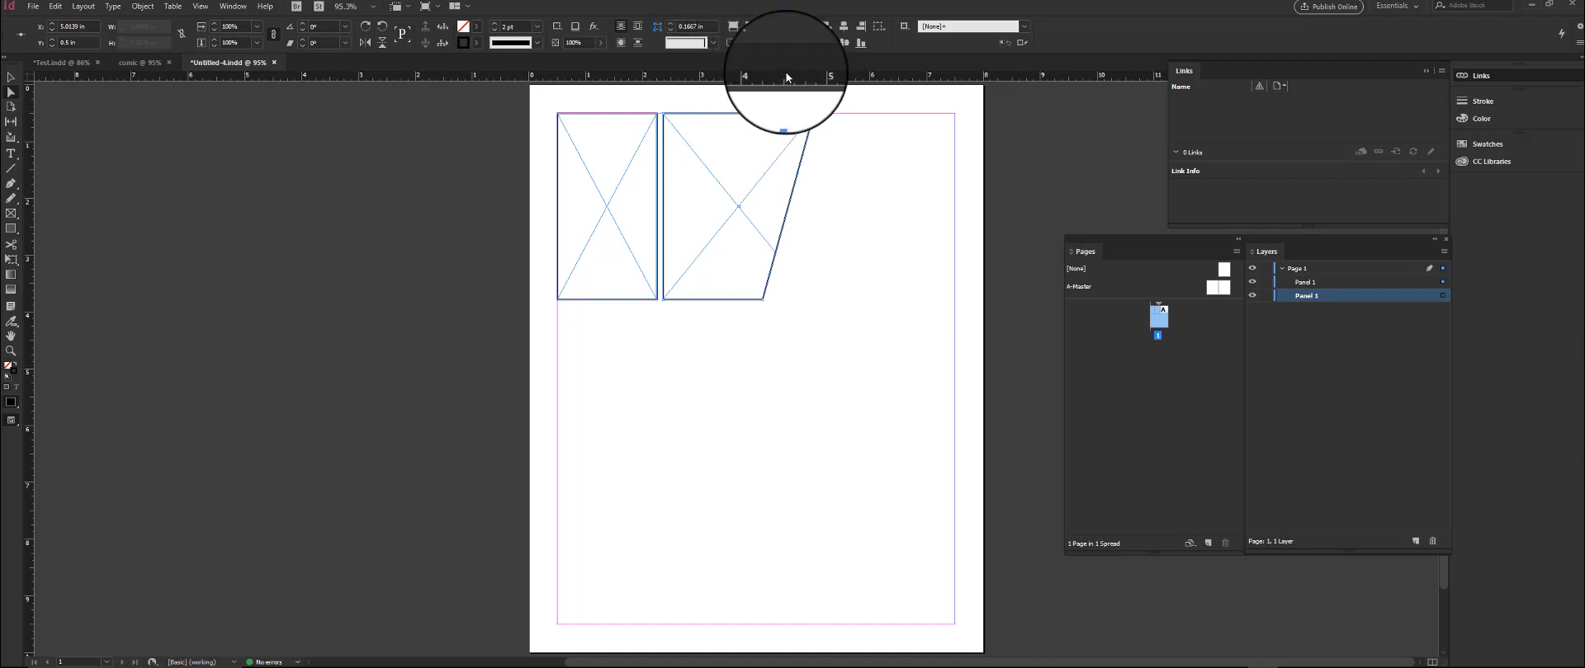
# Duplicate the slanted panel to its right, flip the copy vertically and align it with the top margin
pyautogui.click(10, 78)
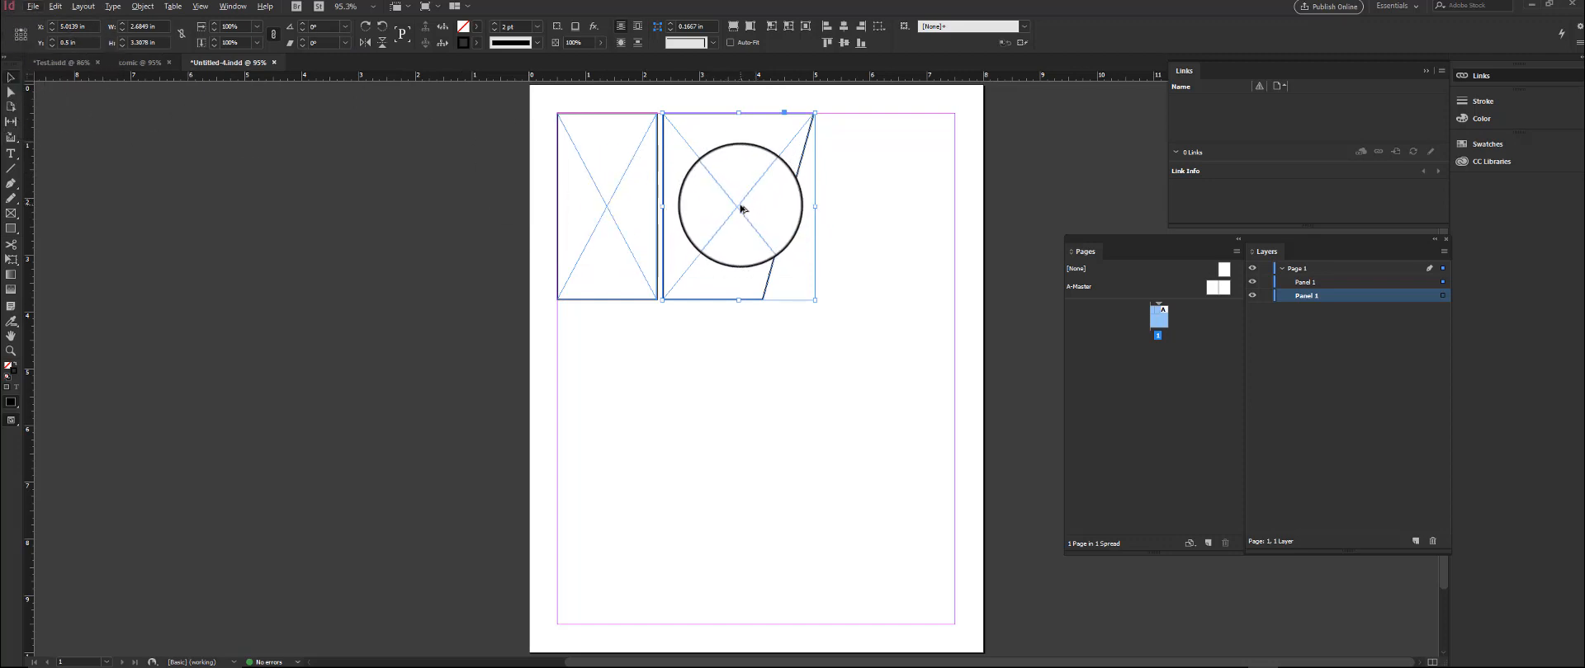
pyautogui.moveTo(740, 208); pyautogui.dragTo(883, 240)
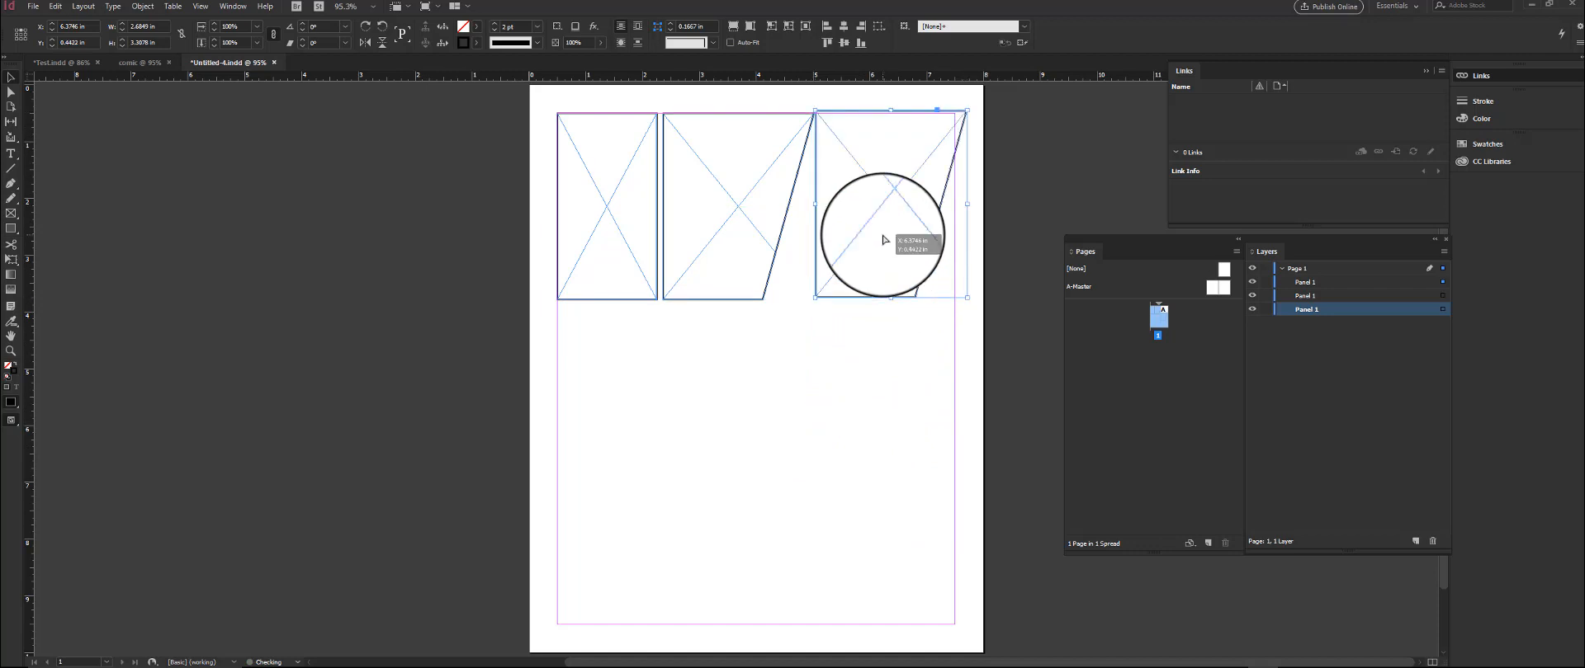
pyautogui.click(382, 43)
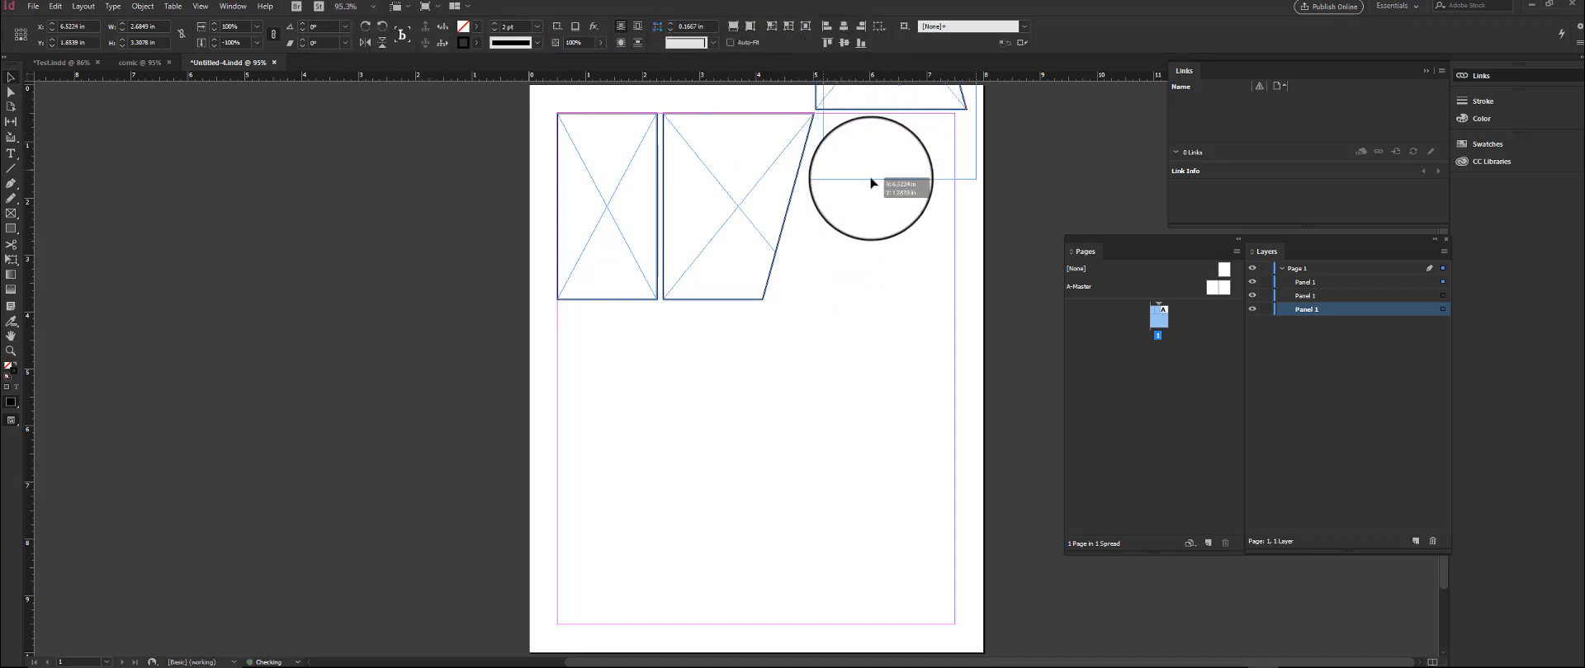
pyautogui.moveTo(870, 182); pyautogui.dragTo(862, 295)
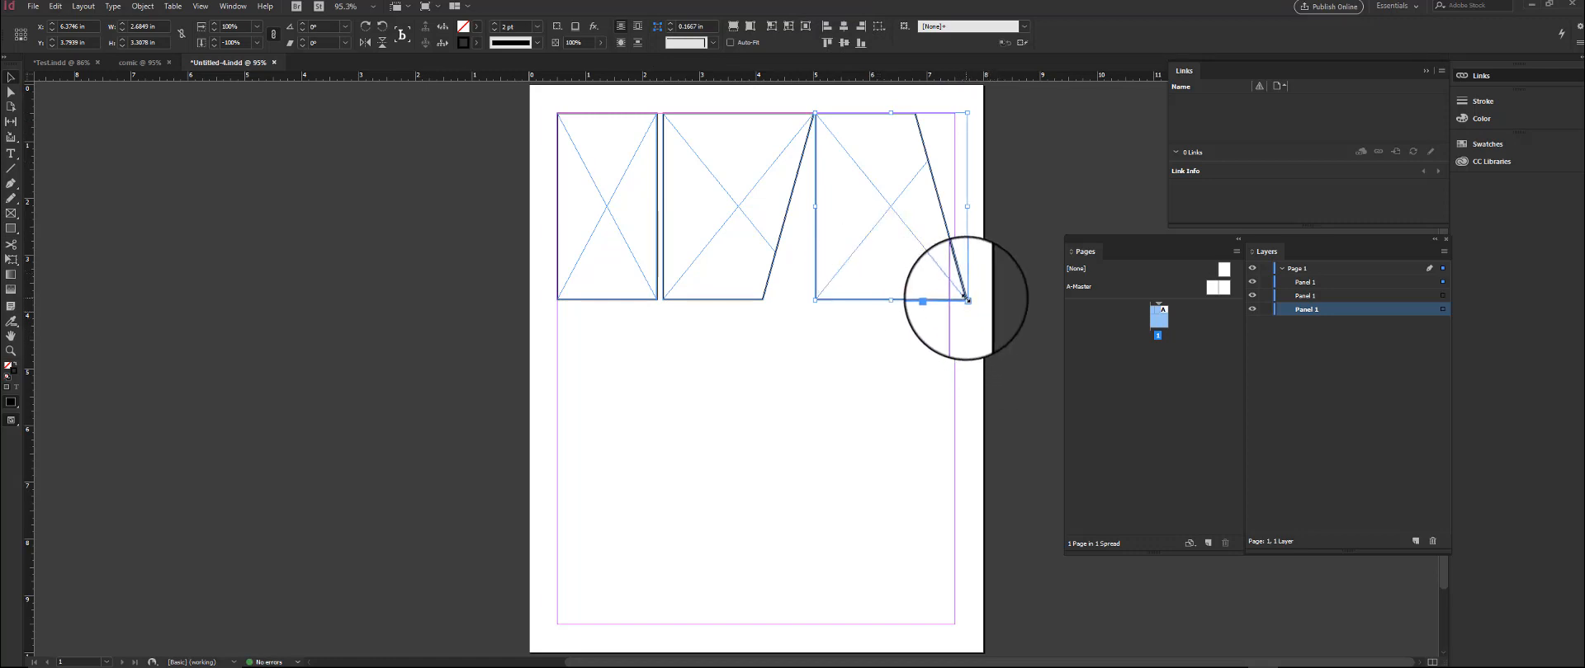
# Reshape the third panel so its left edge parallels the second panel's slant across a narrow gutter, and raise its bottom edge to about Y 2.92 in
pyautogui.click(968, 302)
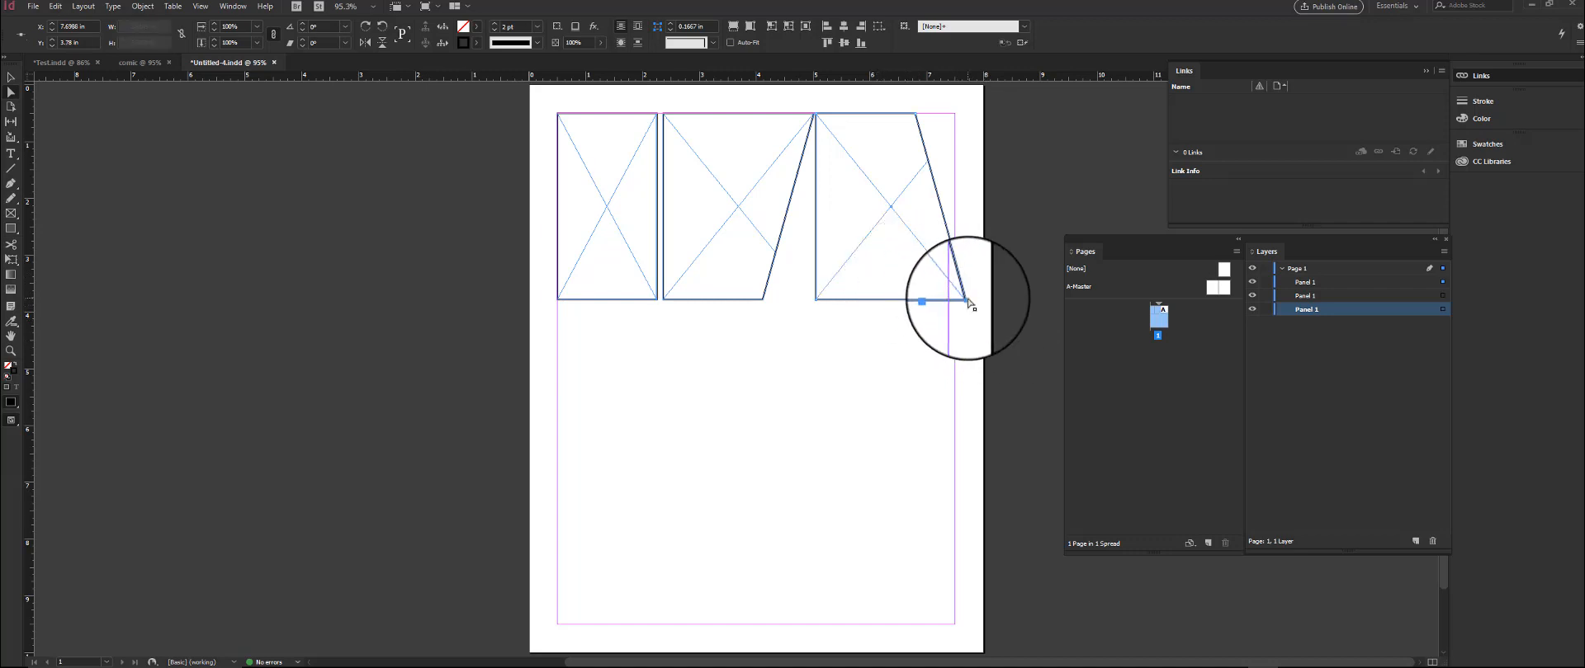
pyautogui.moveTo(967, 301); pyautogui.dragTo(771, 303)
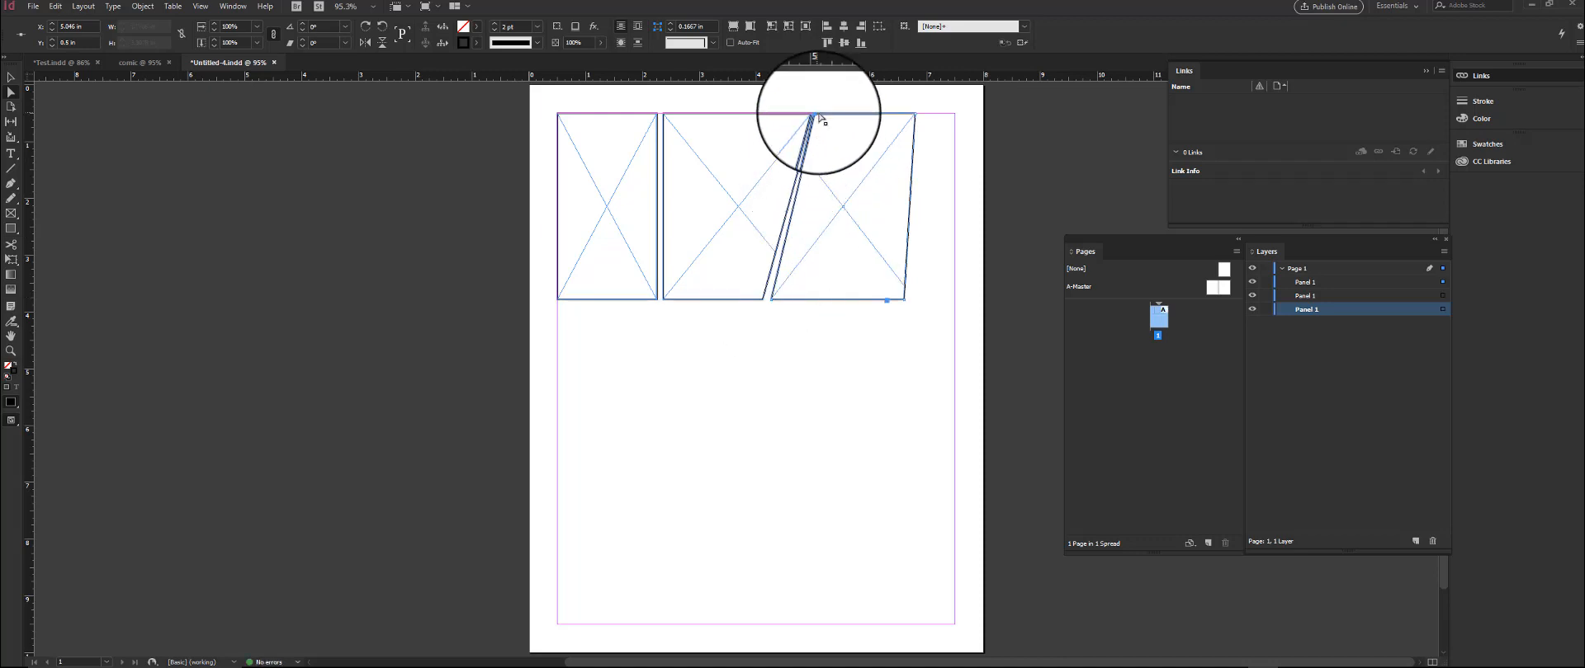
pyautogui.moveTo(819, 120); pyautogui.dragTo(817, 119)
pyautogui.click(836, 334)
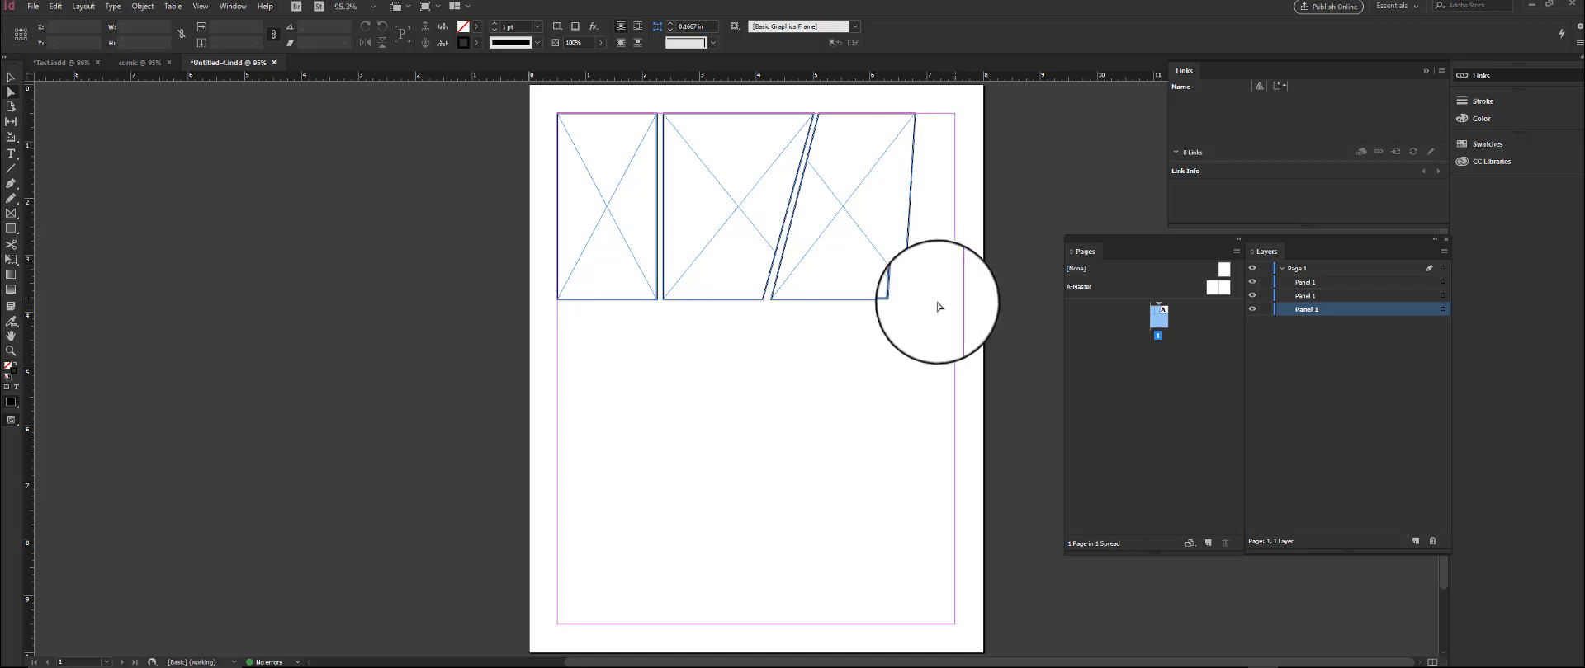
pyautogui.moveTo(917, 320); pyautogui.dragTo(854, 254)
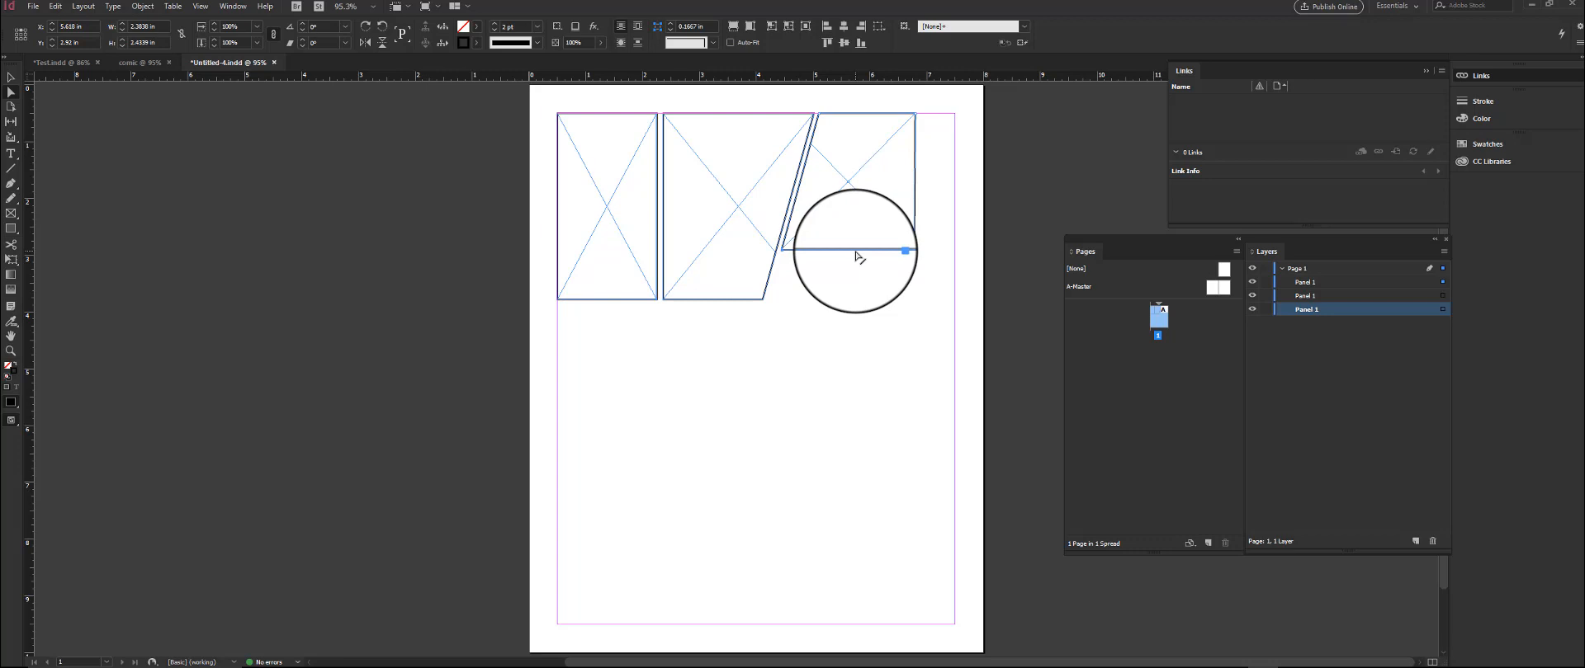
pyautogui.moveTo(855, 256); pyautogui.dragTo(845, 250)
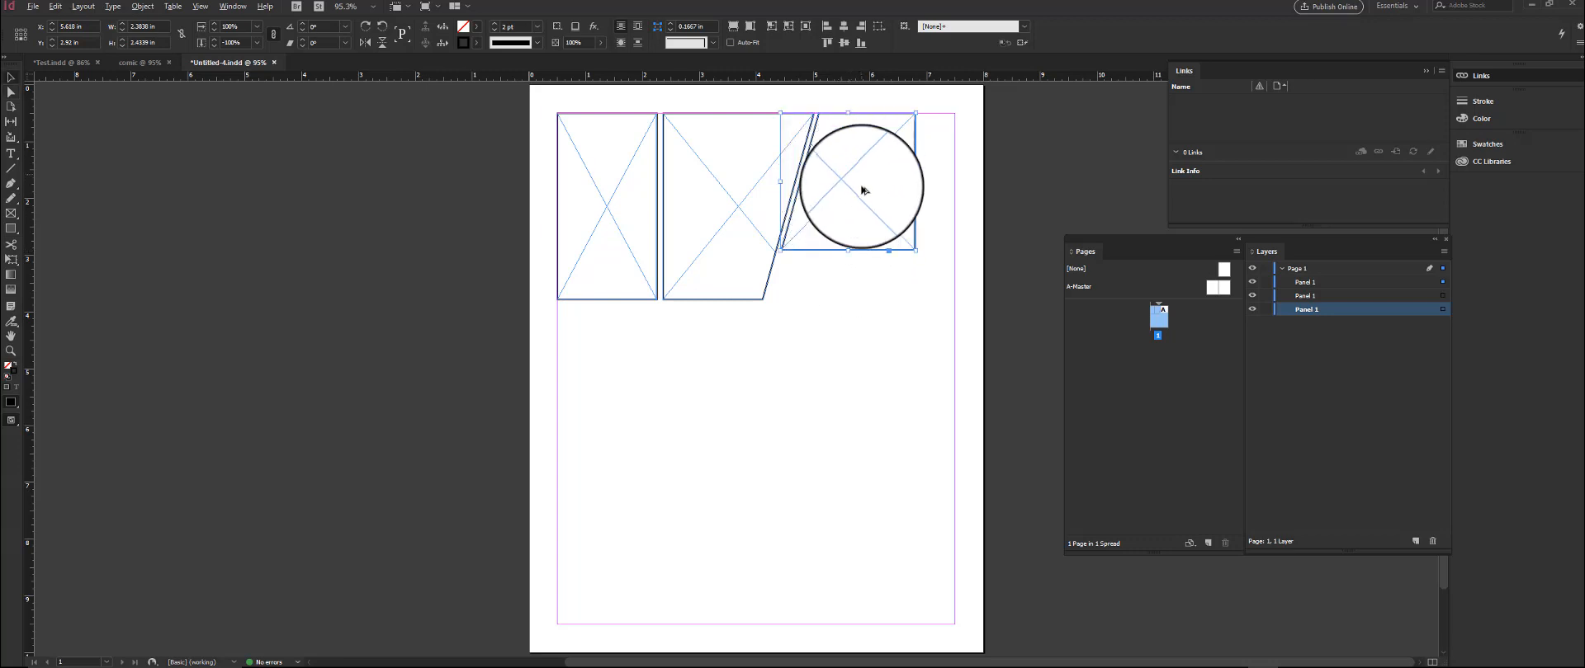
# Duplicate the third panel directly below itself, rotate the copy 180° and place its top edge at about Y 3 in
pyautogui.moveTo(859, 187); pyautogui.dragTo(864, 327)
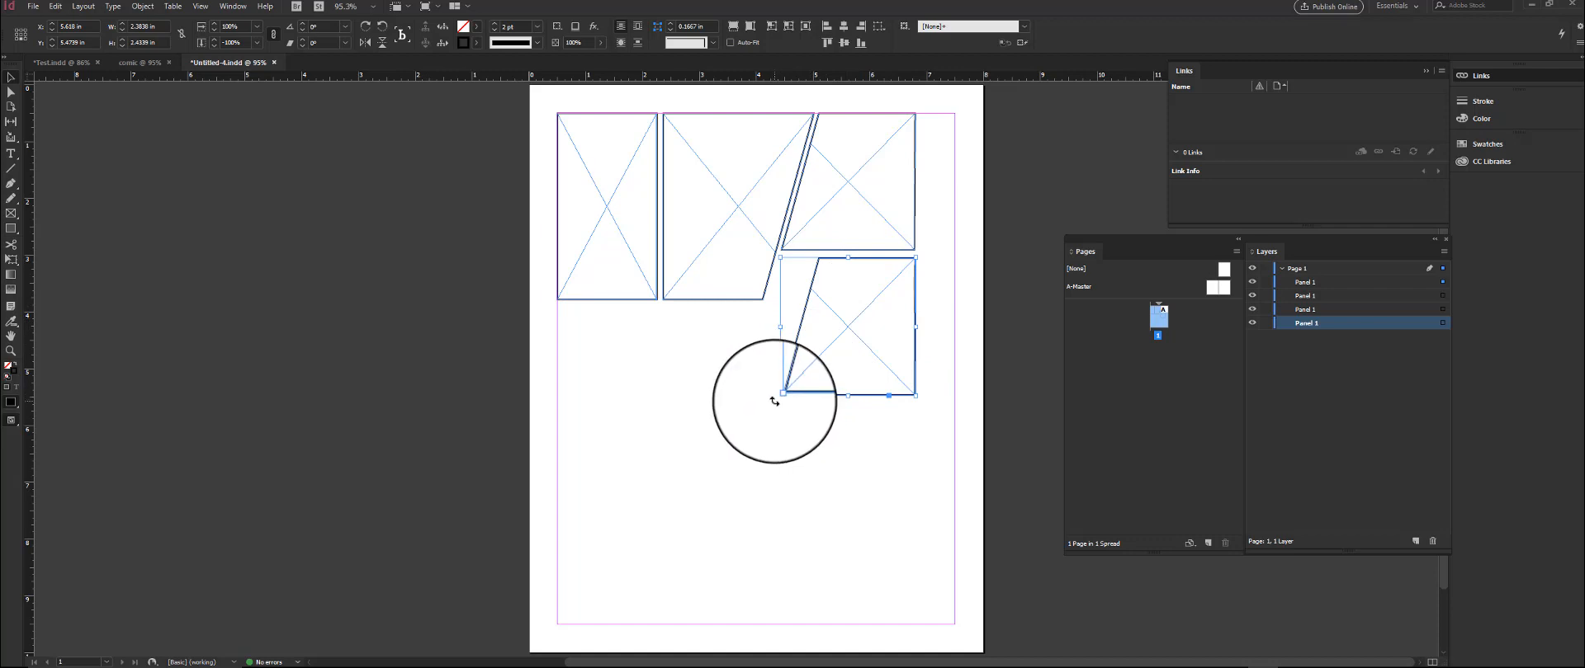
pyautogui.moveTo(774, 401); pyautogui.dragTo(923, 251)
pyautogui.press('capslock')
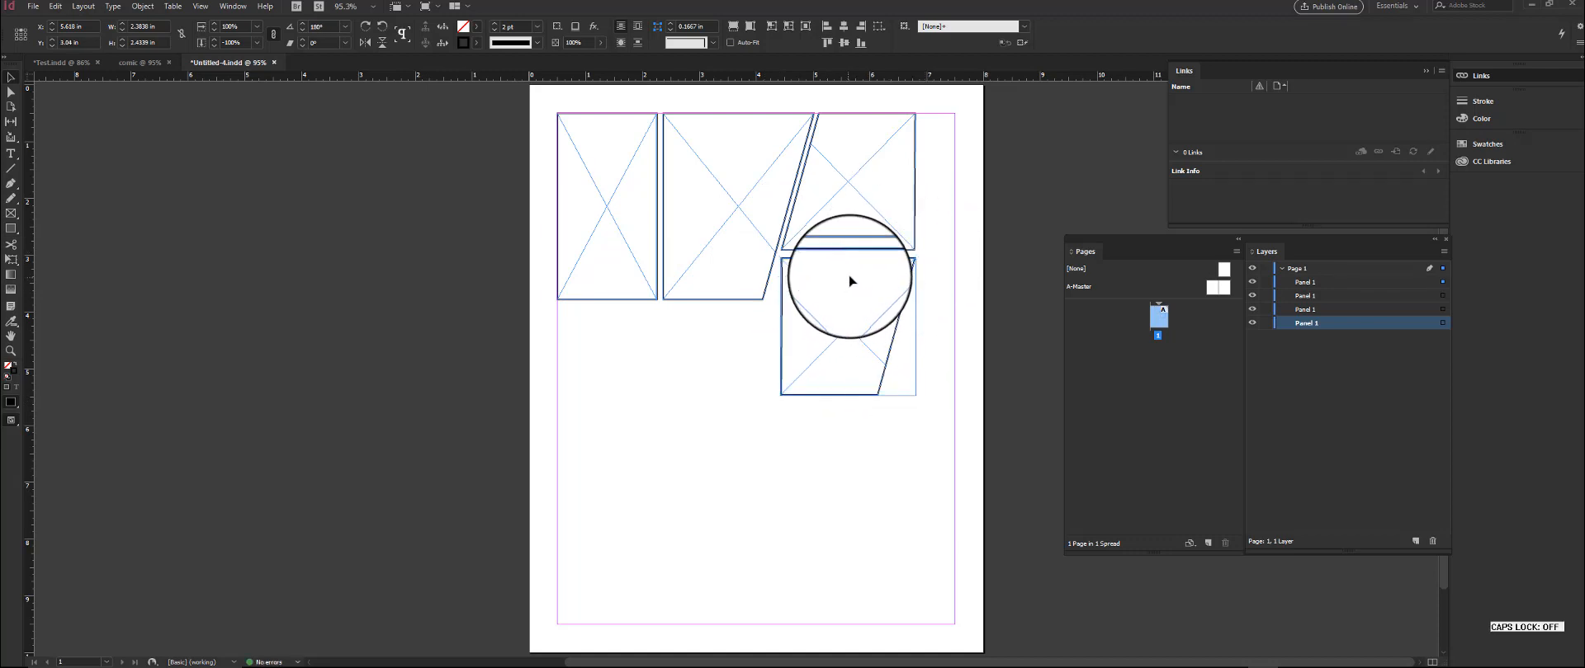
pyautogui.moveTo(849, 281); pyautogui.dragTo(847, 281)
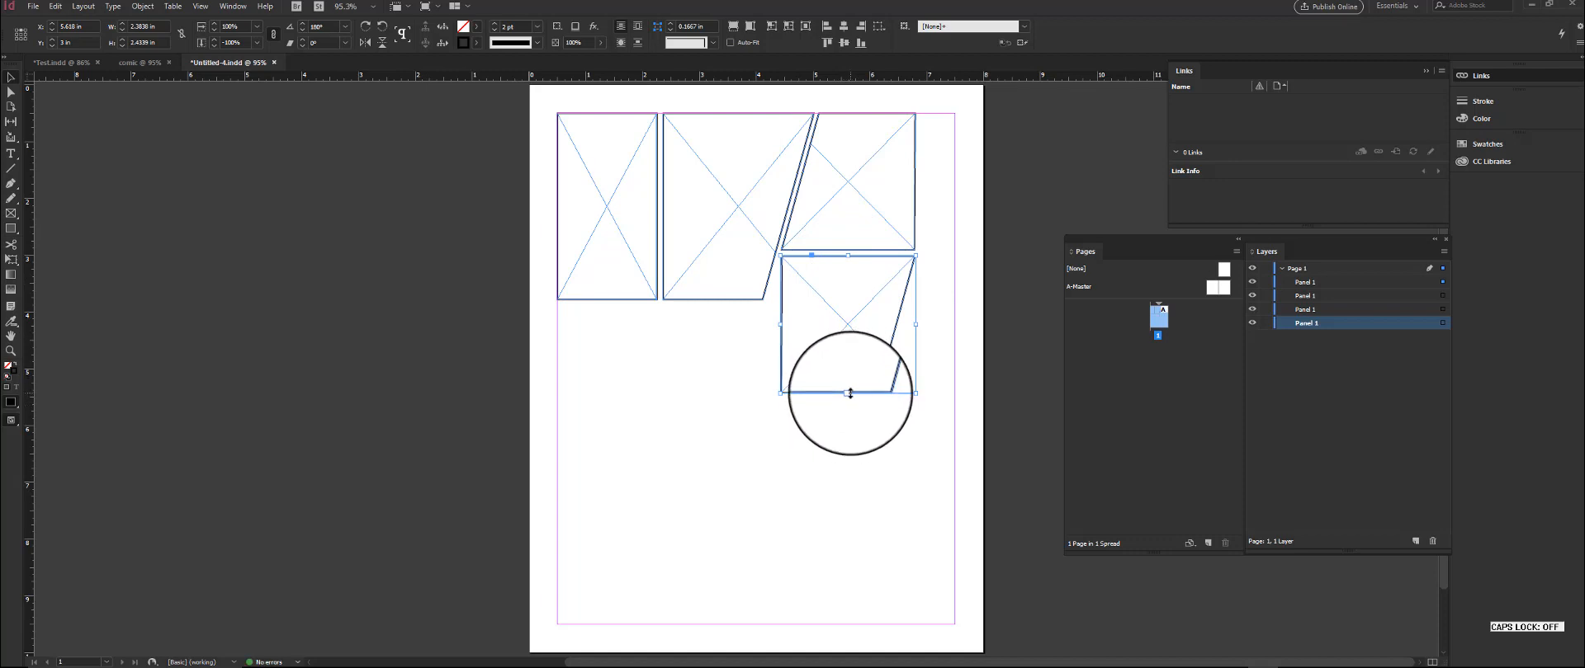
# Shorten the rotated copy to about 0.78 in high, level with the first panels' bottoms, and move its lower-right corner outward to straighten the right edge
pyautogui.moveTo(849, 393); pyautogui.dragTo(842, 300)
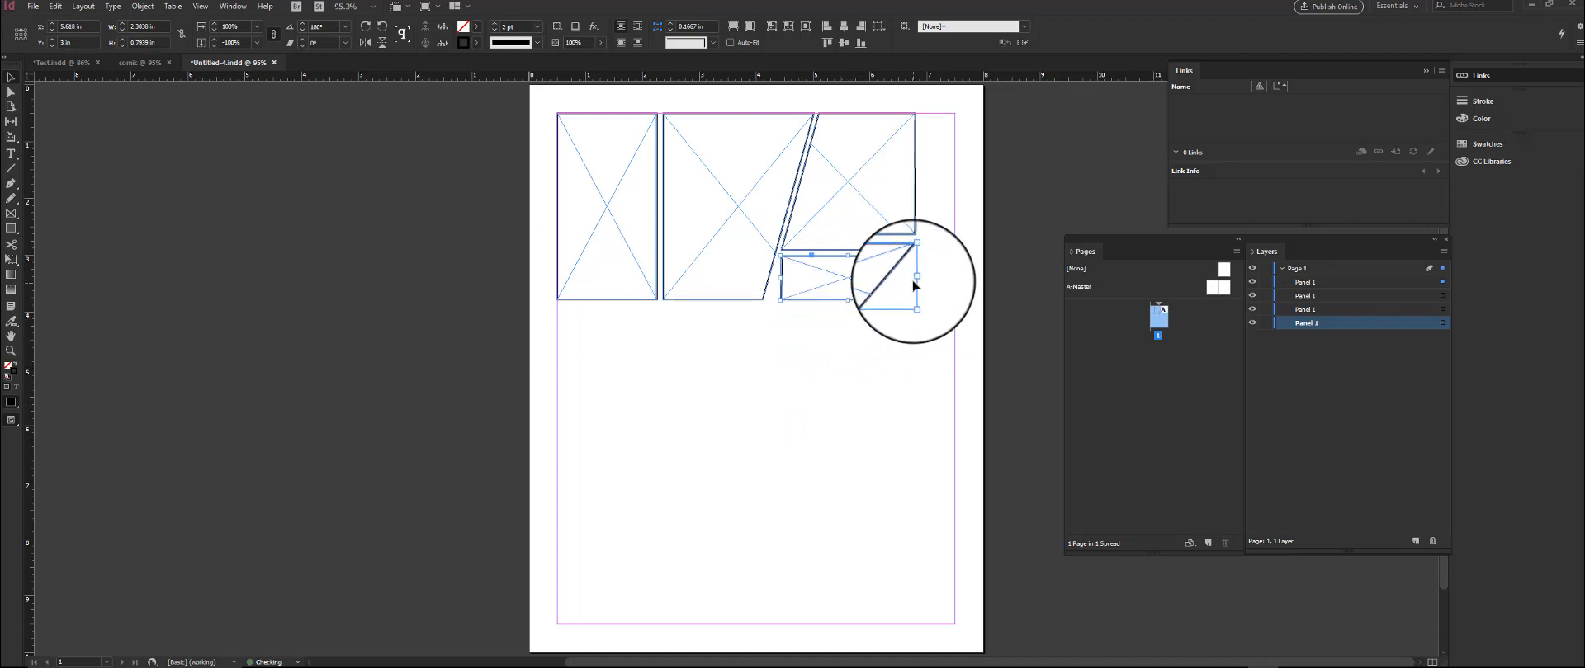
pyautogui.click(906, 350)
pyautogui.click(861, 298)
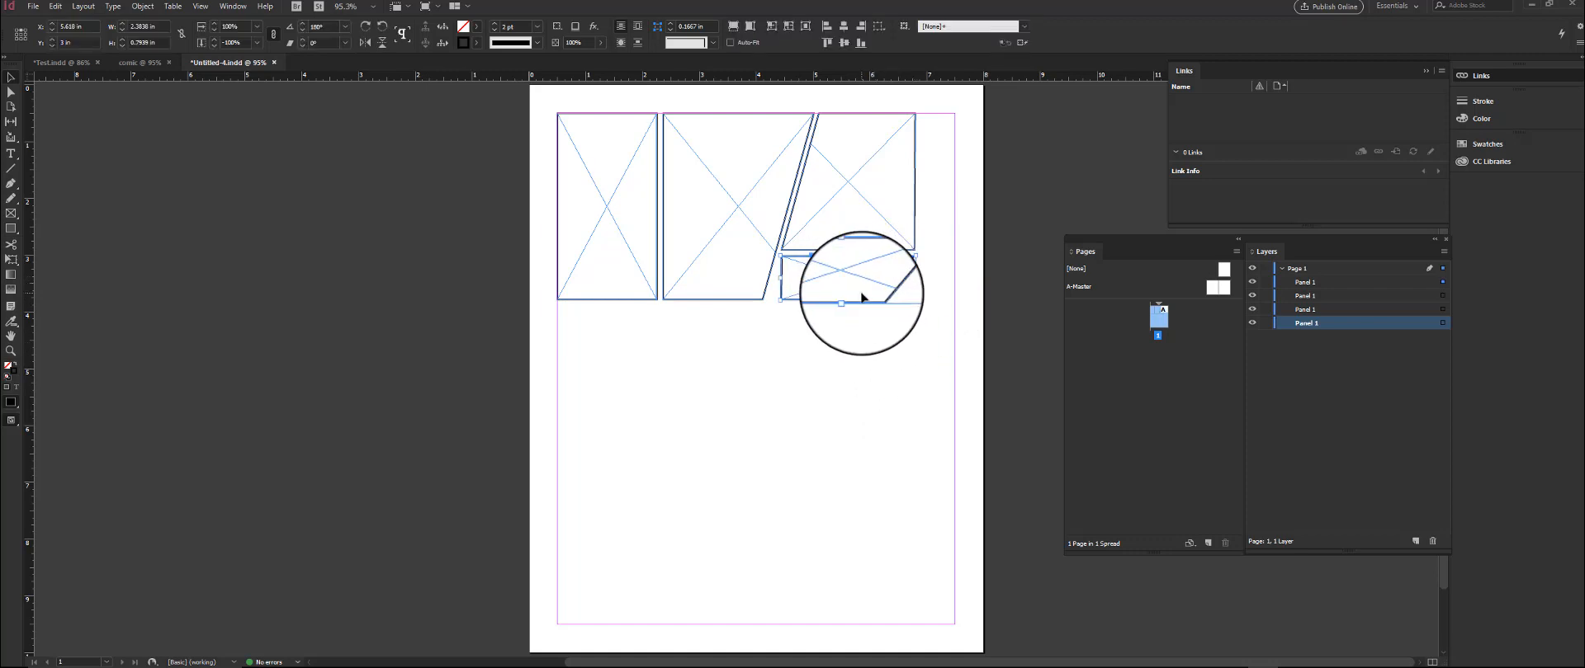
pyautogui.press('a')
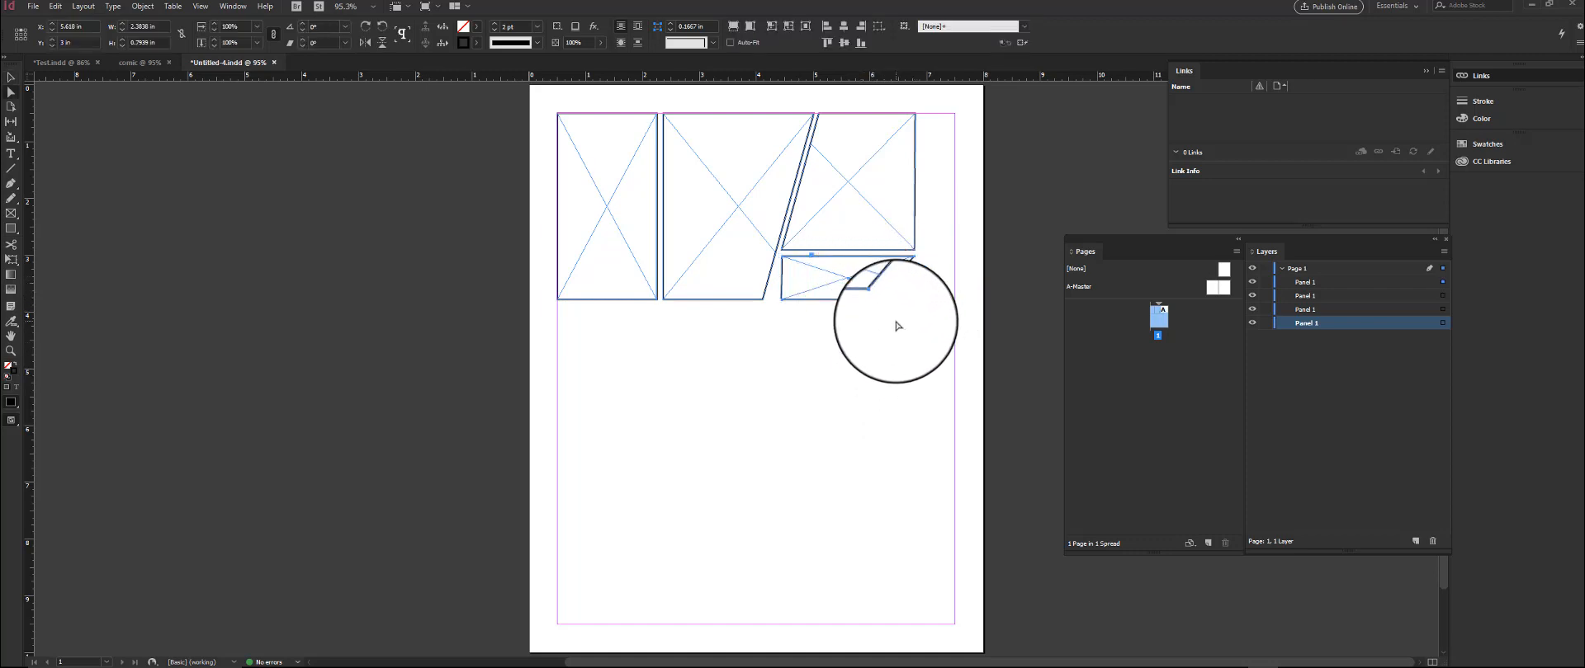
pyautogui.click(876, 299)
pyautogui.moveTo(877, 299); pyautogui.dragTo(914, 303)
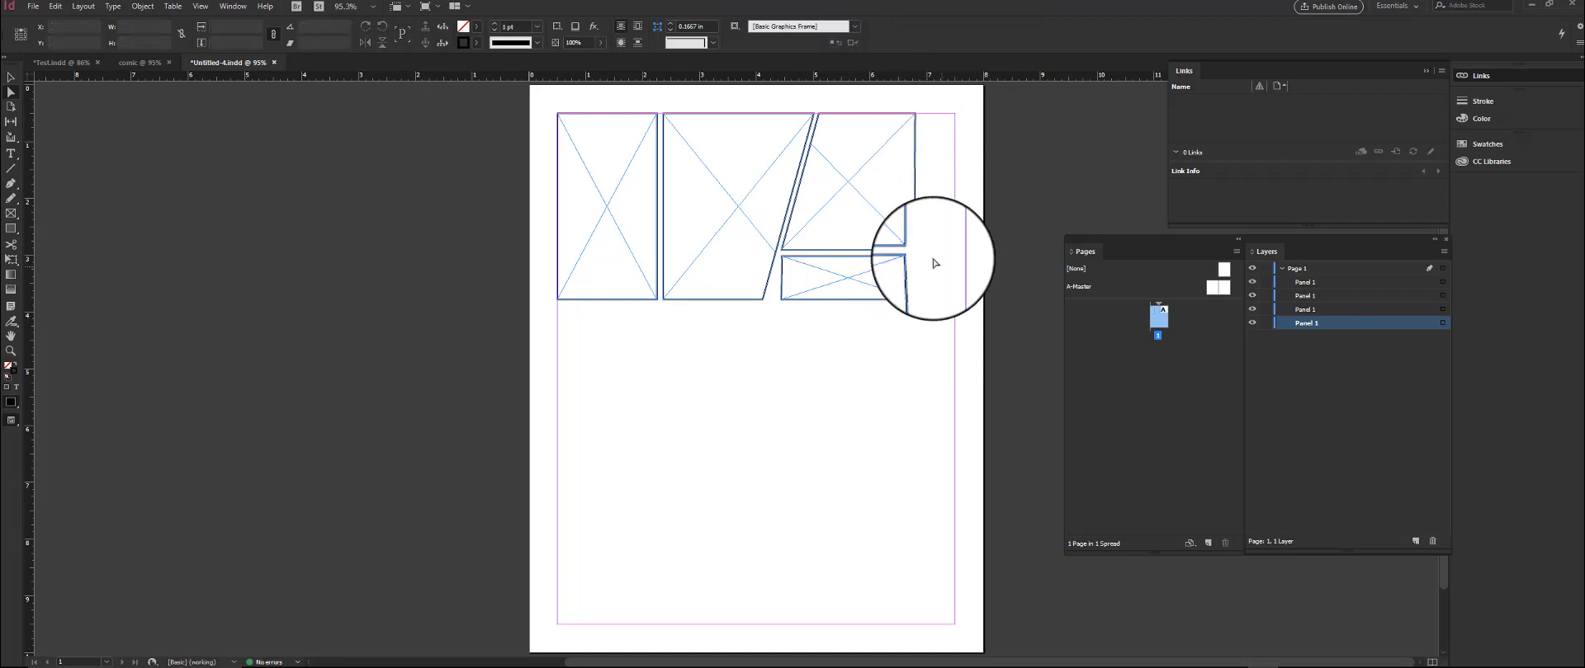
# Align the right-hand corner points of the two stacked panels so their right edges line up
pyautogui.moveTo(902, 97); pyautogui.dragTo(950, 329)
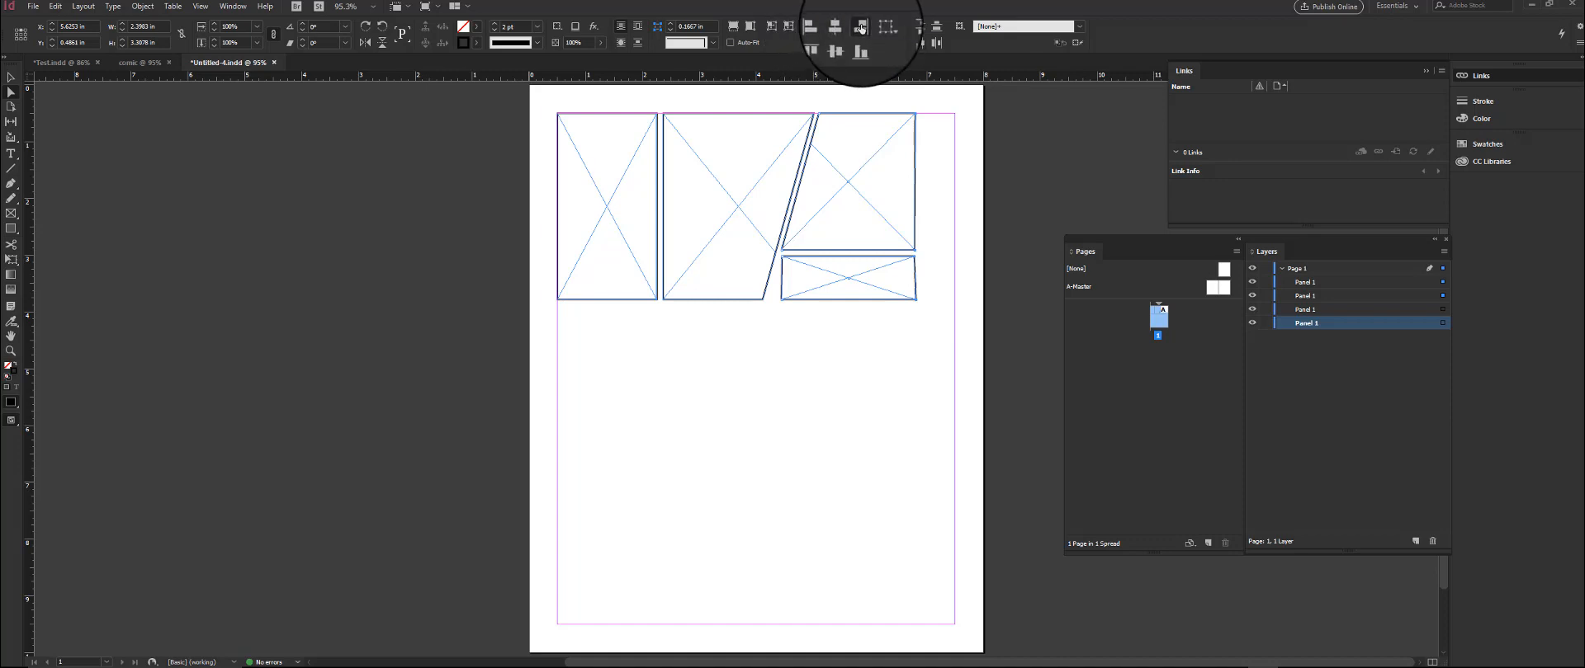
pyautogui.click(922, 266)
pyautogui.moveTo(937, 278); pyautogui.dragTo(907, 244)
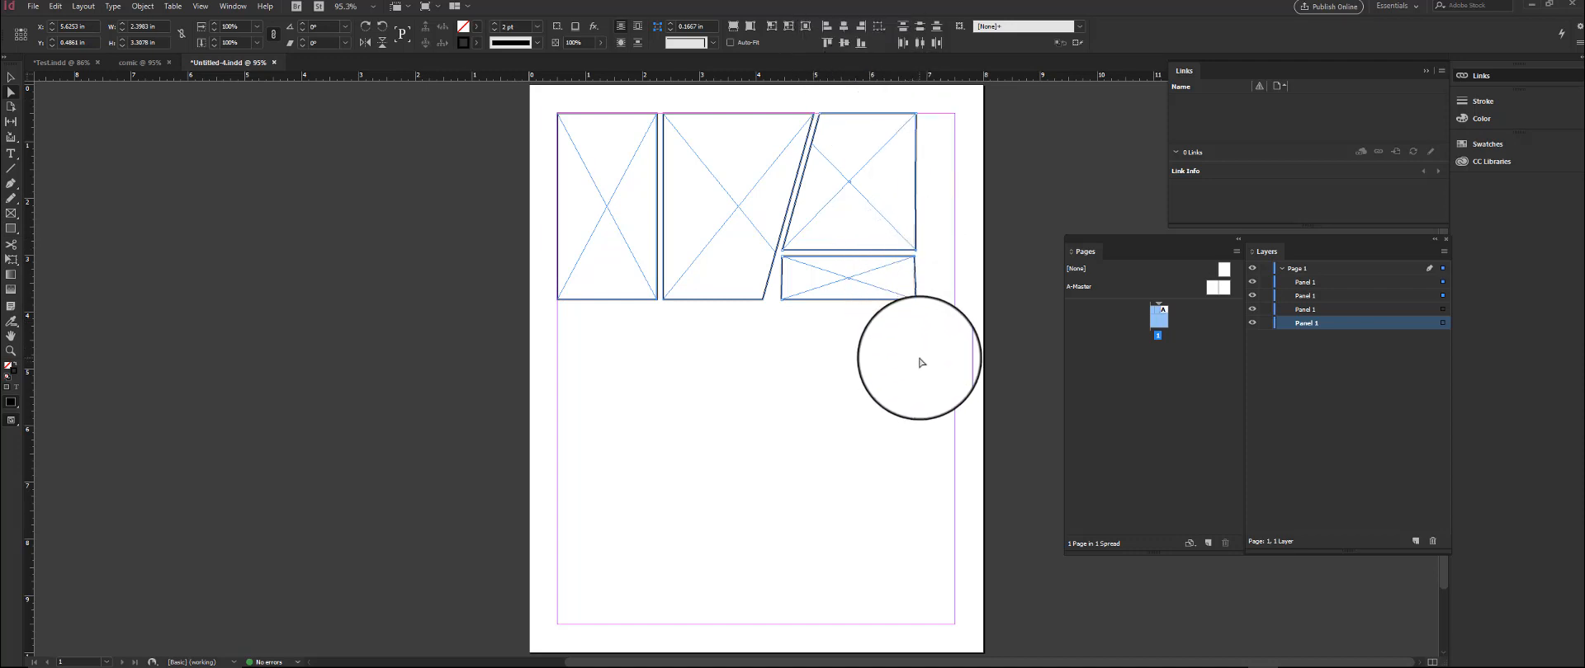
pyautogui.click(921, 362)
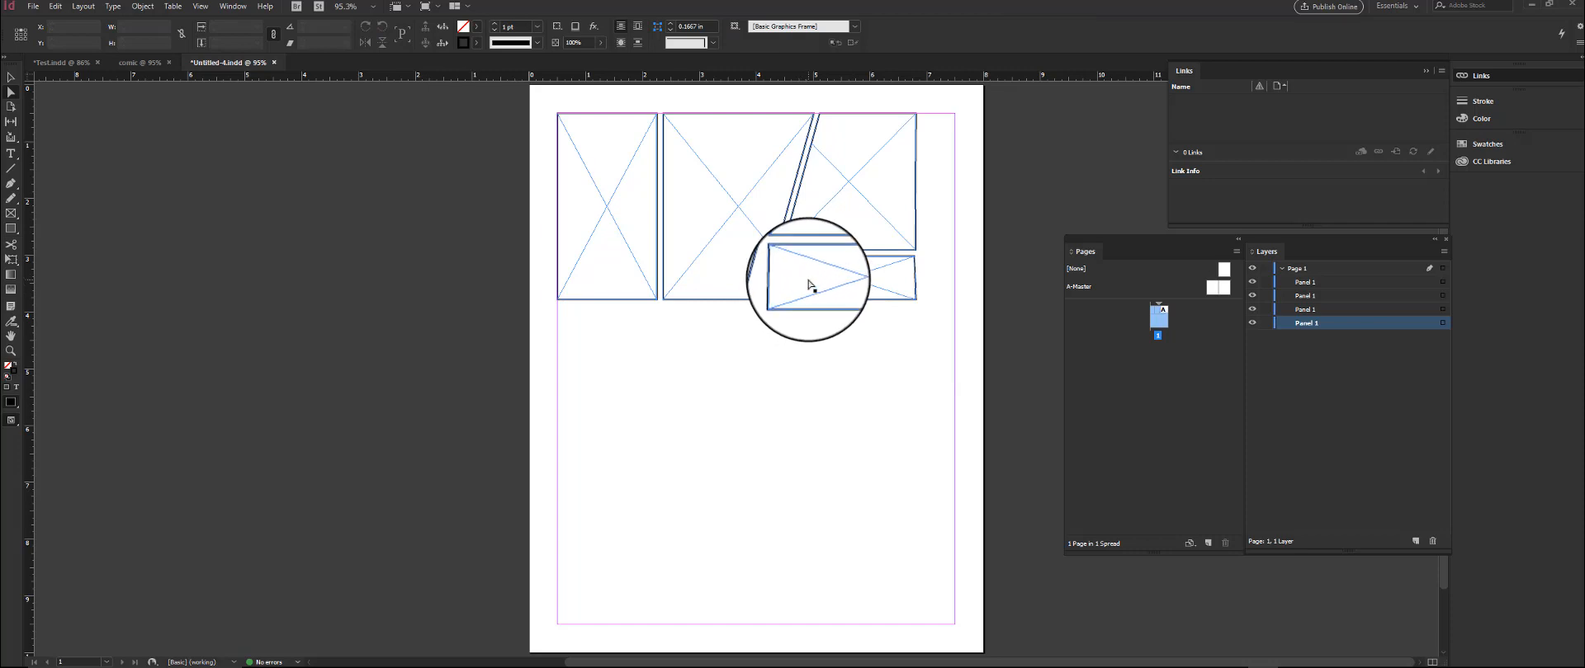
# Slant the lower stacked panel's left edge parallel to the second panel, and tilt the gutter between the stacked panels by raising its left corner points
pyautogui.click(786, 255)
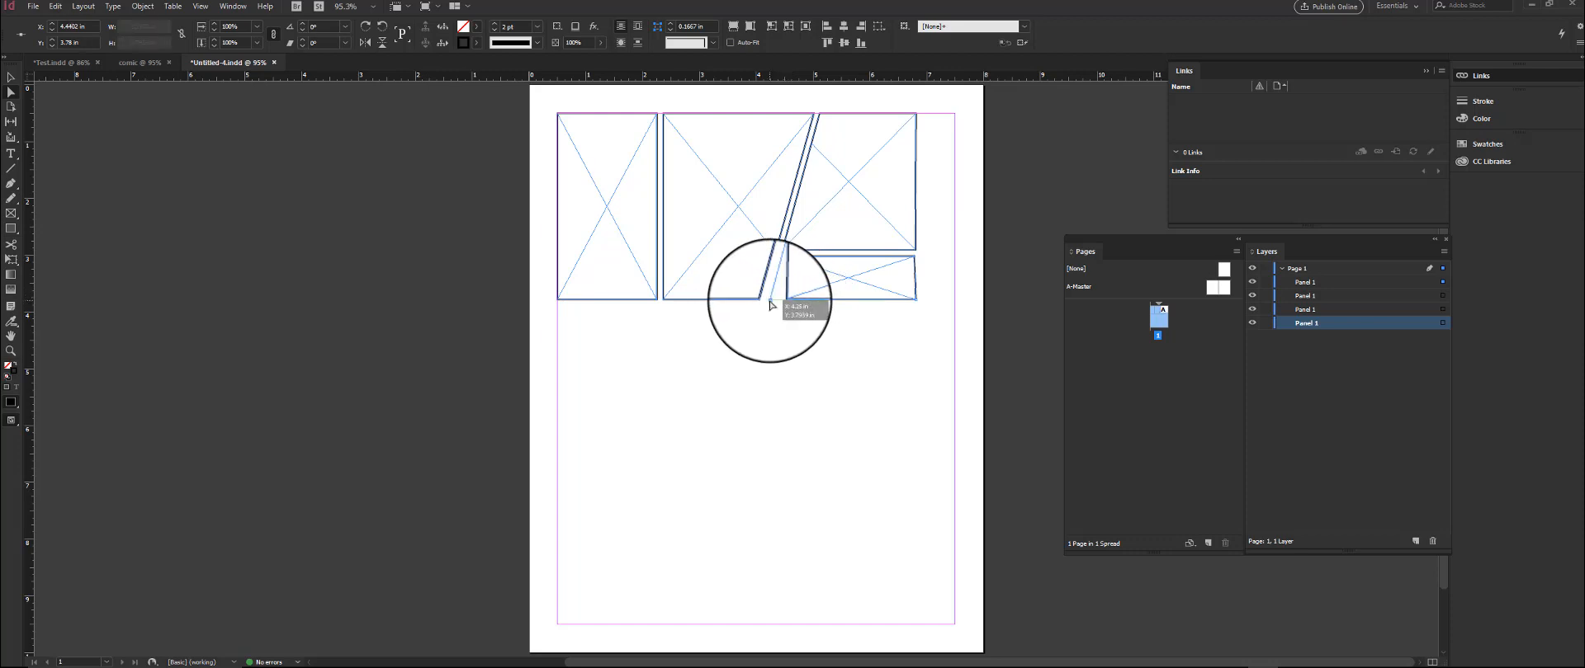
pyautogui.moveTo(782, 294); pyautogui.dragTo(788, 264)
pyautogui.hotkey('ctrl', 'z')
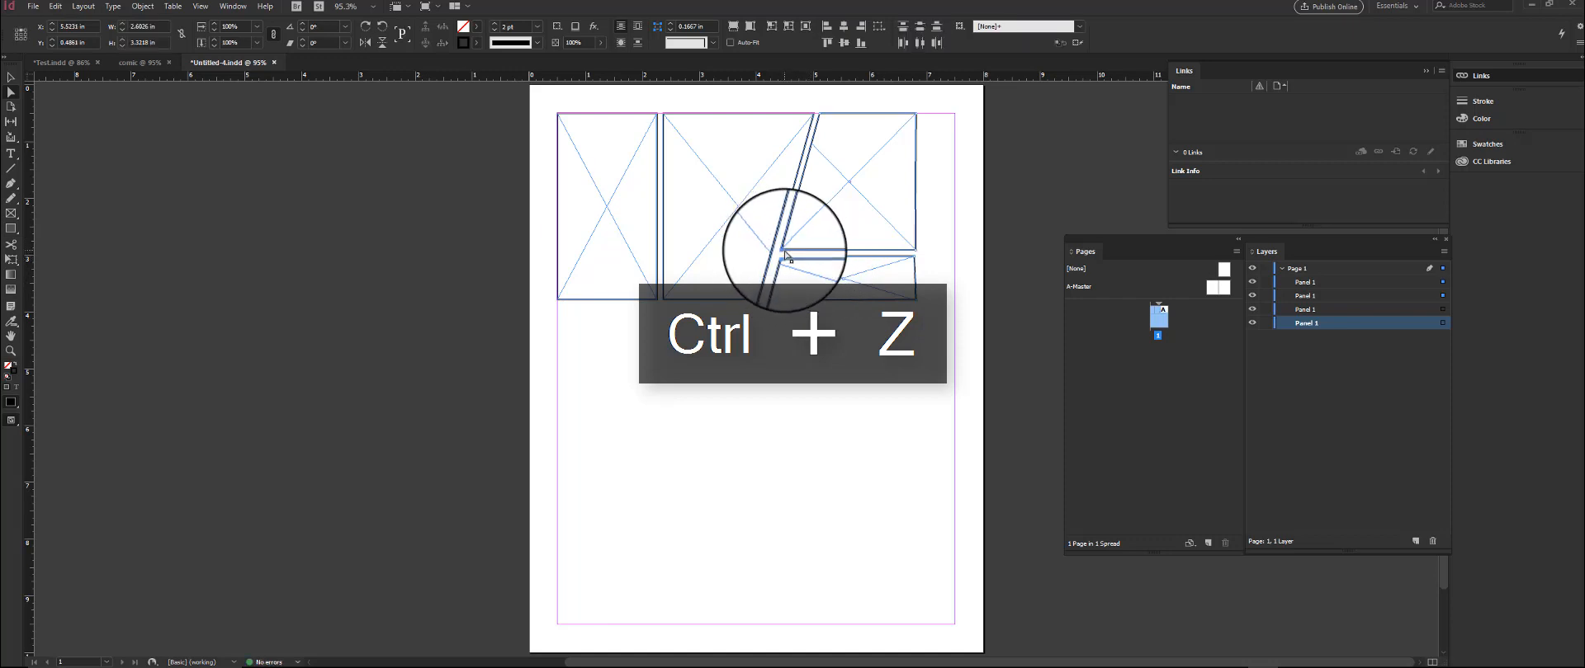
pyautogui.moveTo(789, 259); pyautogui.dragTo(790, 228)
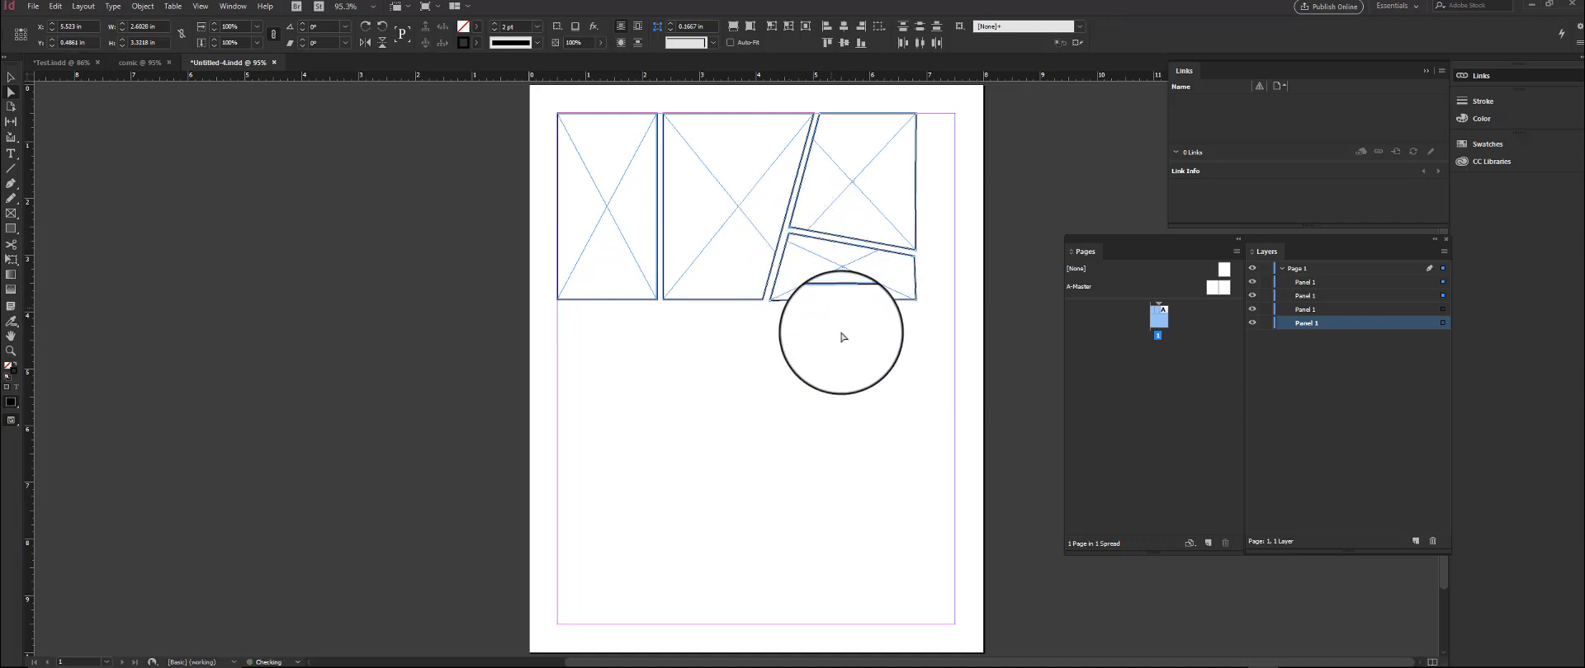
pyautogui.click(843, 355)
pyautogui.moveTo(838, 359); pyautogui.dragTo(679, 425)
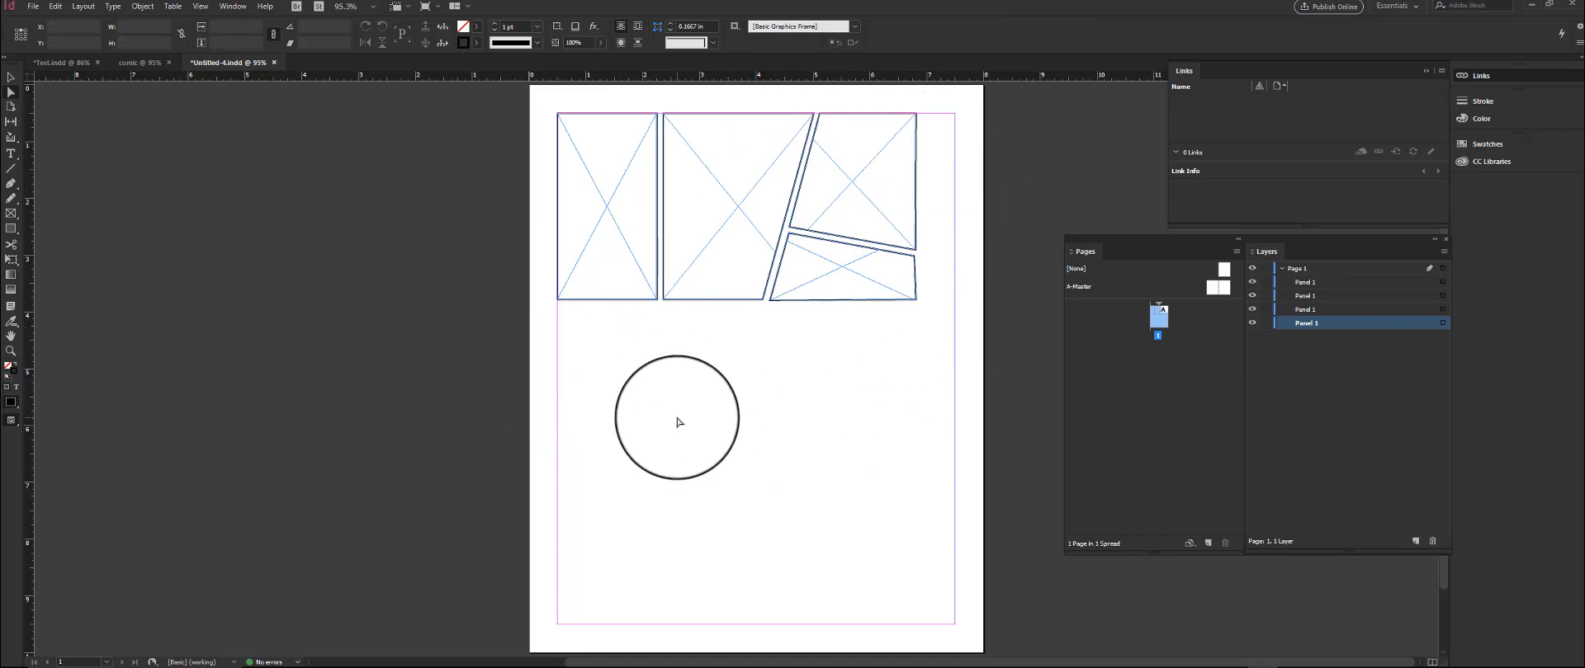
# Check the manga reference and draw a margin-to-margin rectangle frame about 7.01 by 3.58 in below the top row
pyautogui.moveTo(0, 109); pyautogui.dragTo(984, 109)
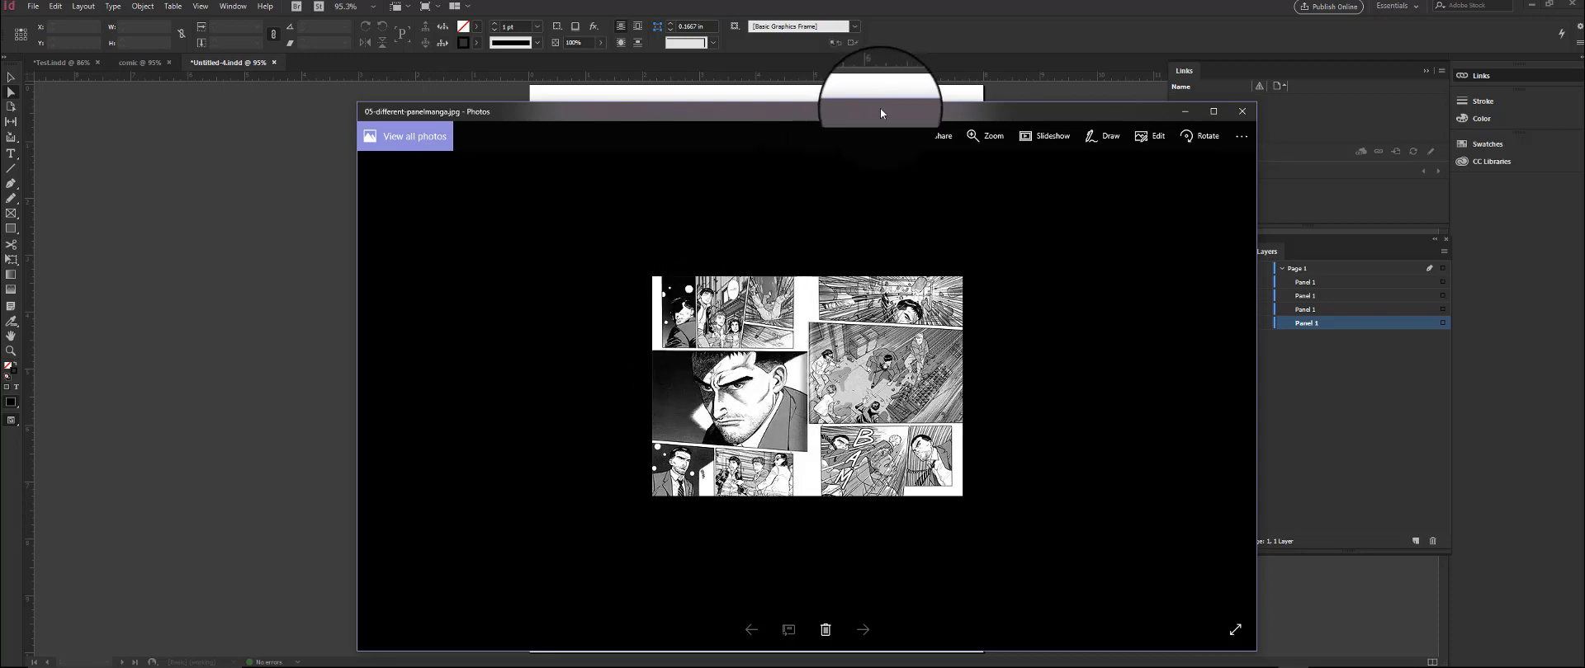
pyautogui.moveTo(880, 109); pyautogui.dragTo(0, 95)
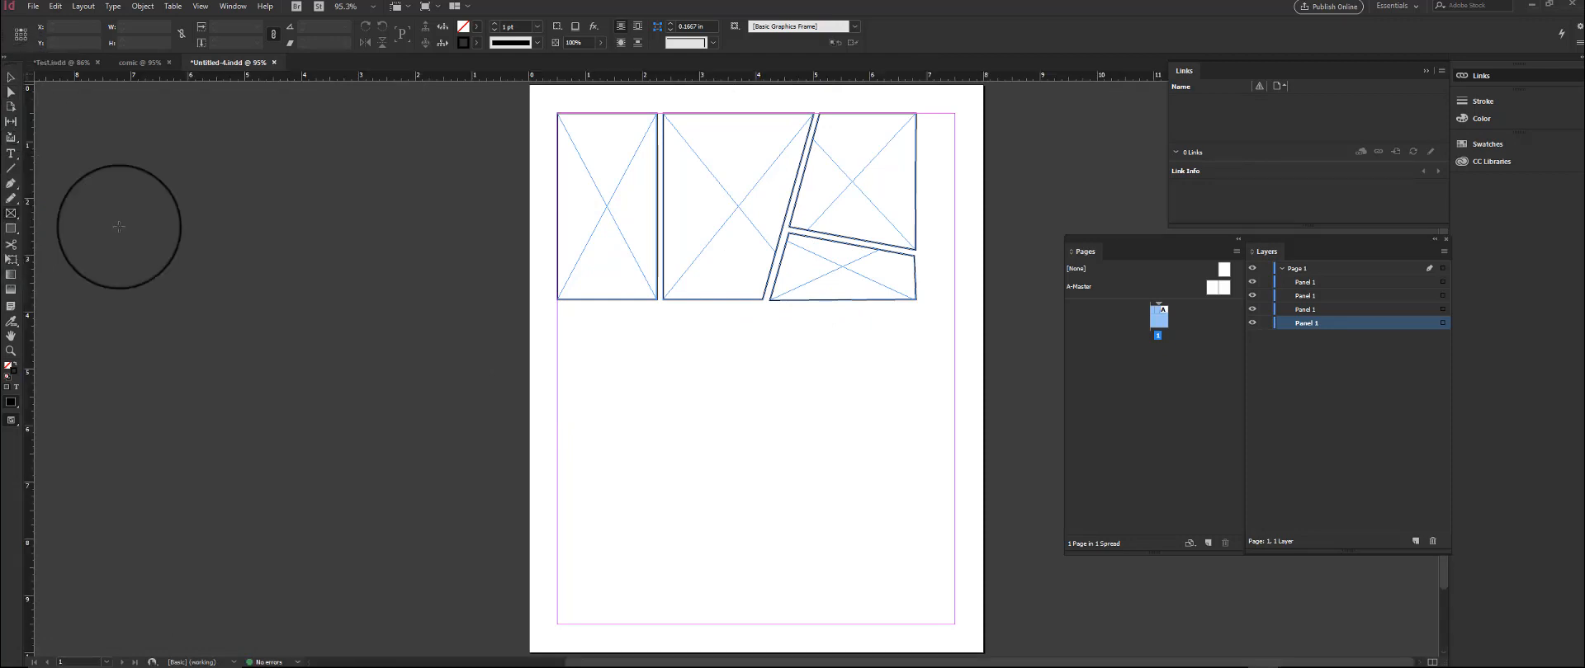
pyautogui.moveTo(558, 307); pyautogui.dragTo(955, 509)
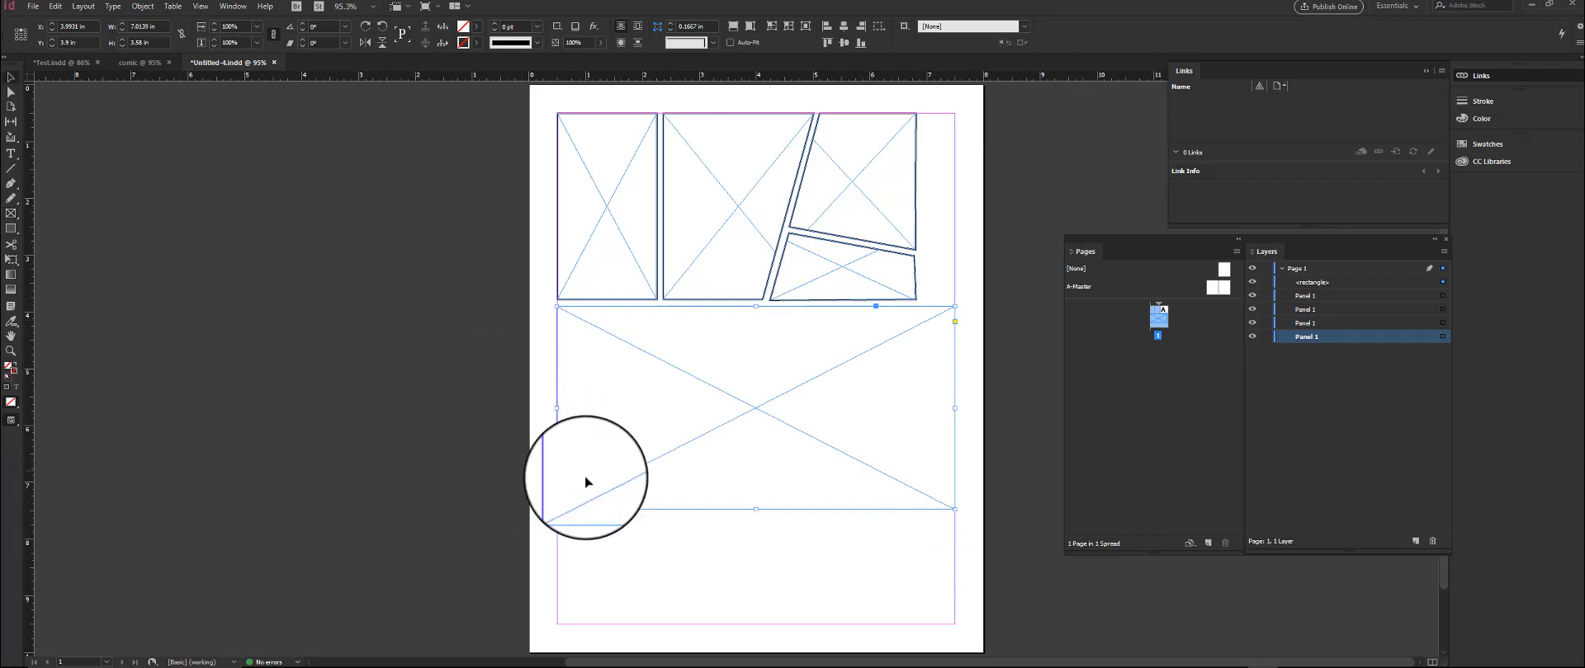
# Slant the wide frame's bottom edge by raising its lower-left corner to about Y 6.68 in, and give the frame a 2 pt stroke
pyautogui.press('a')
pyautogui.moveTo(518, 521); pyautogui.dragTo(549, 470)
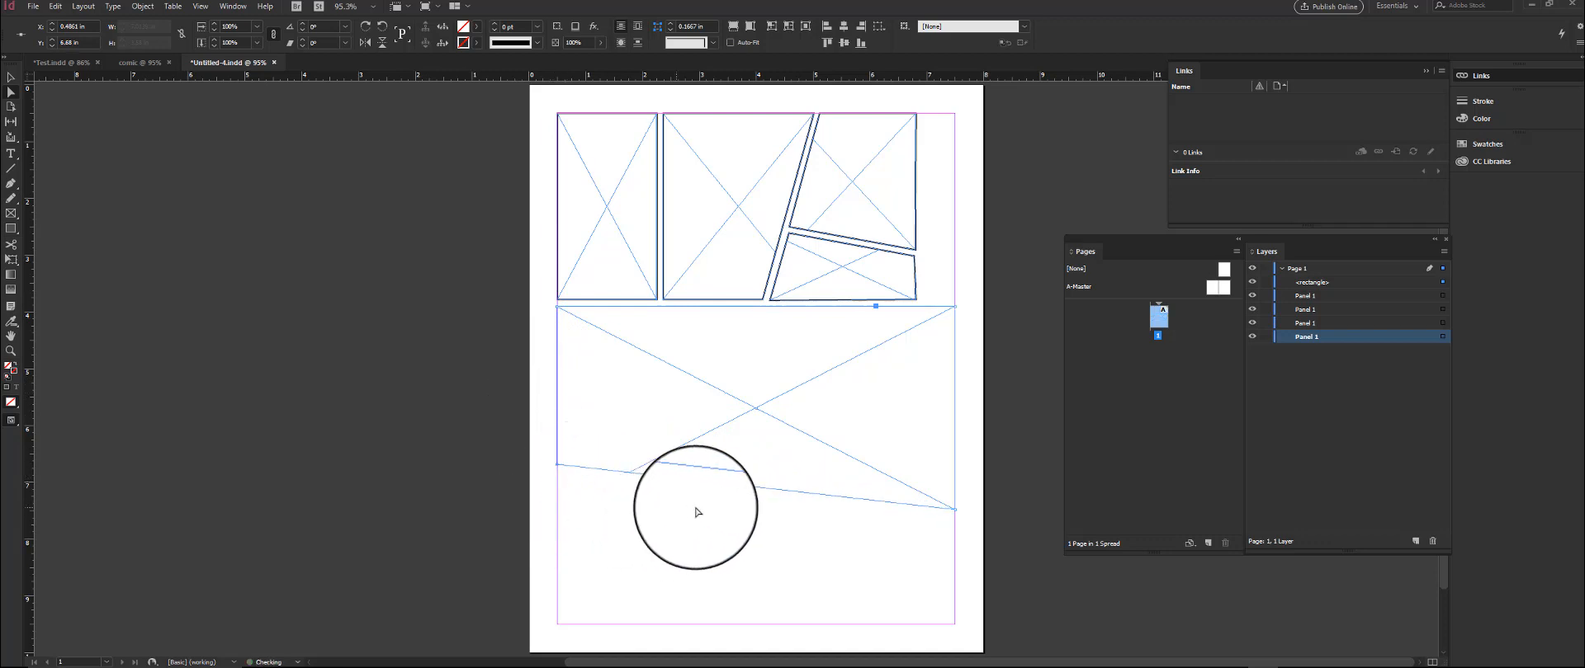
pyautogui.doubleClick(495, 25)
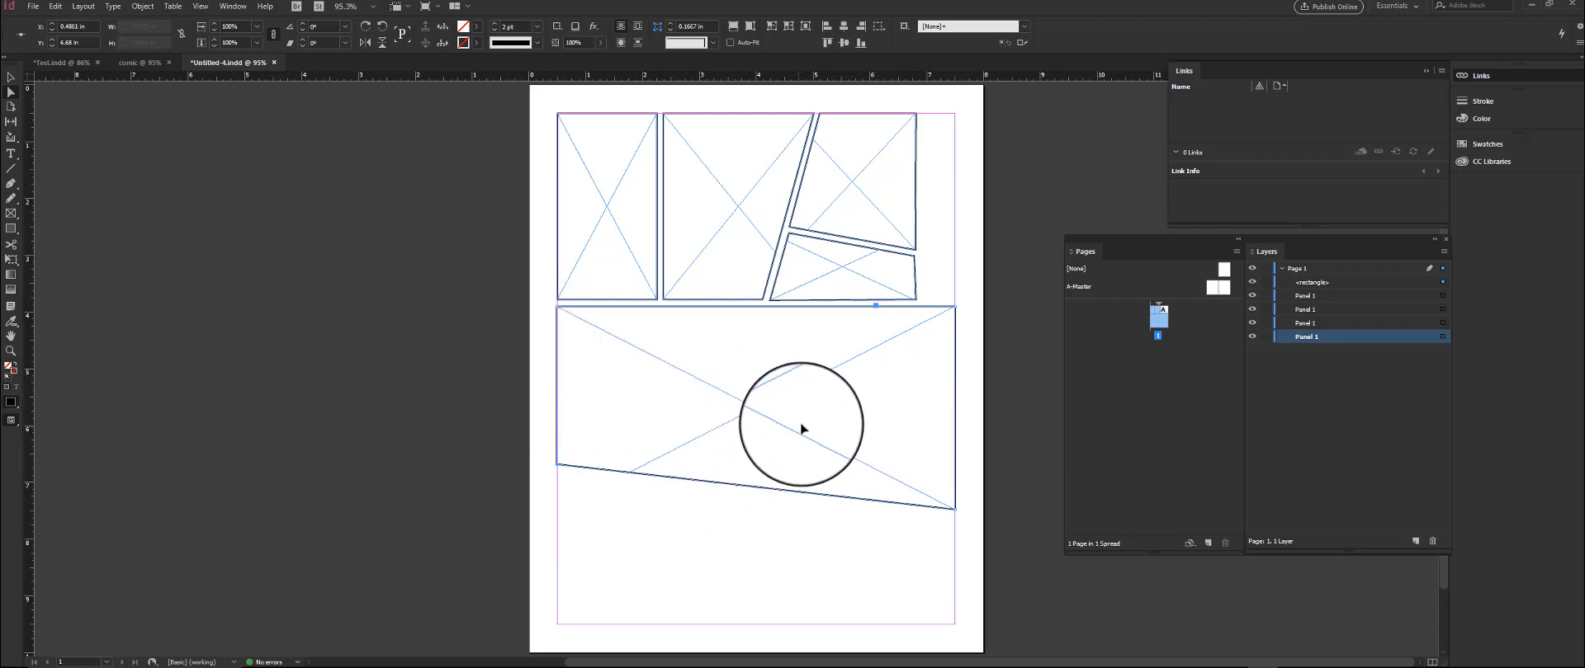
# Check the manga reference and duplicate the wide panel as a scaled-down copy below it, against the right margin
pyautogui.moveTo(1279, 666); pyautogui.dragTo(768, 121)
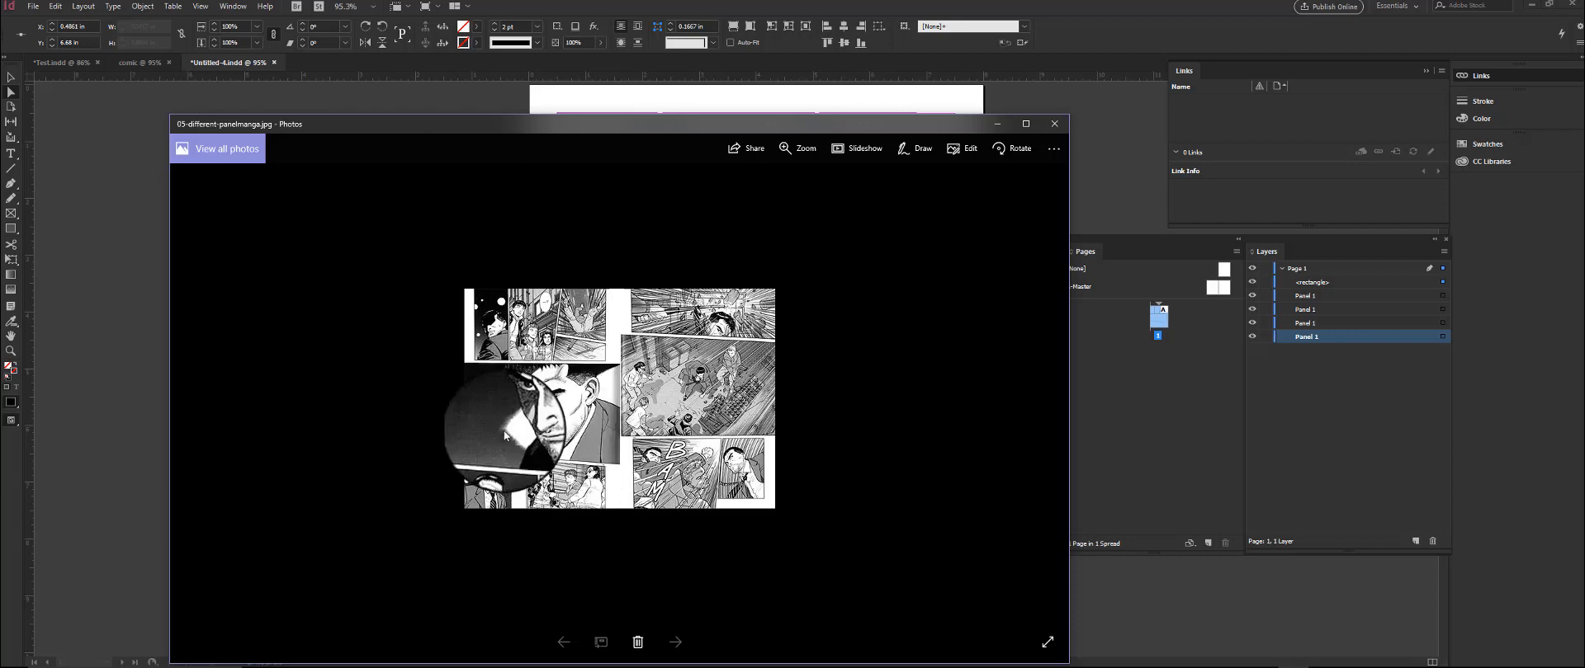
pyautogui.moveTo(716, 123); pyautogui.dragTo(0, 102)
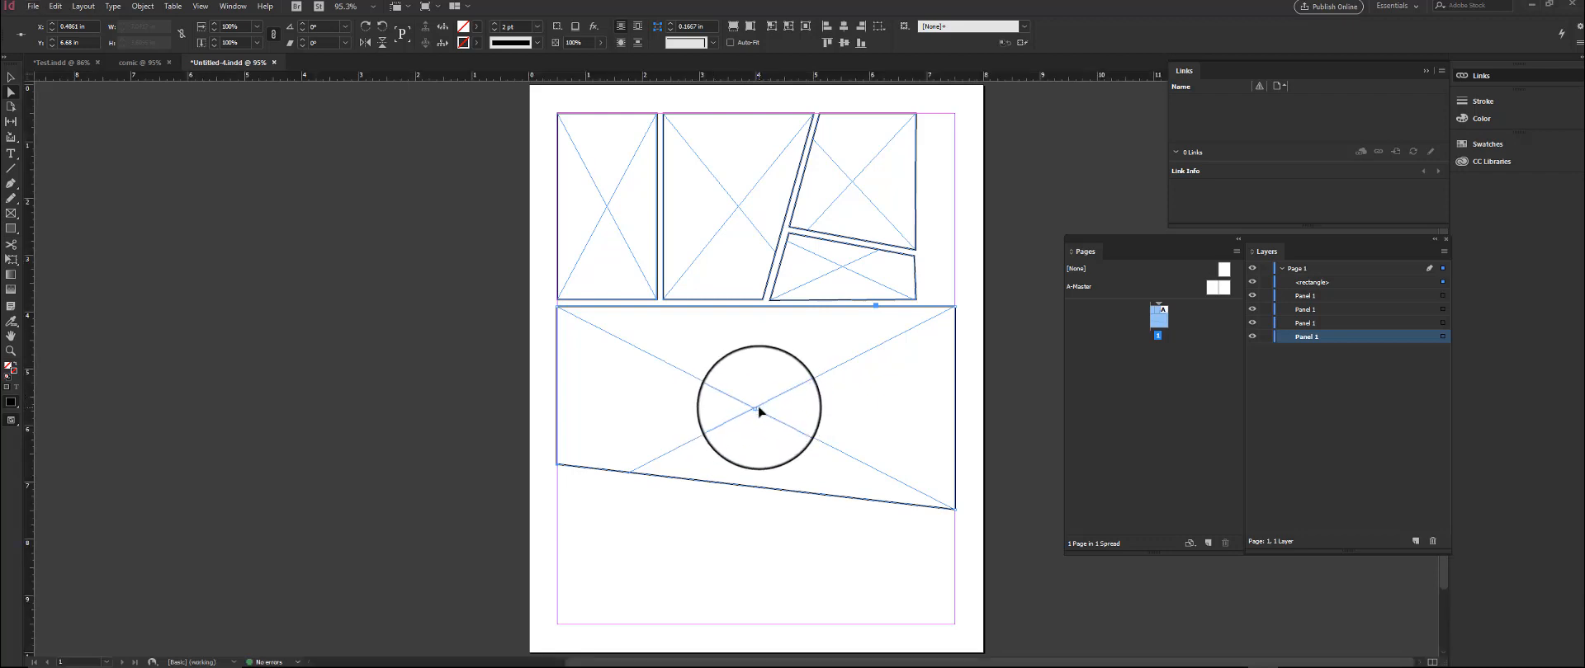
pyautogui.moveTo(758, 411); pyautogui.dragTo(749, 553)
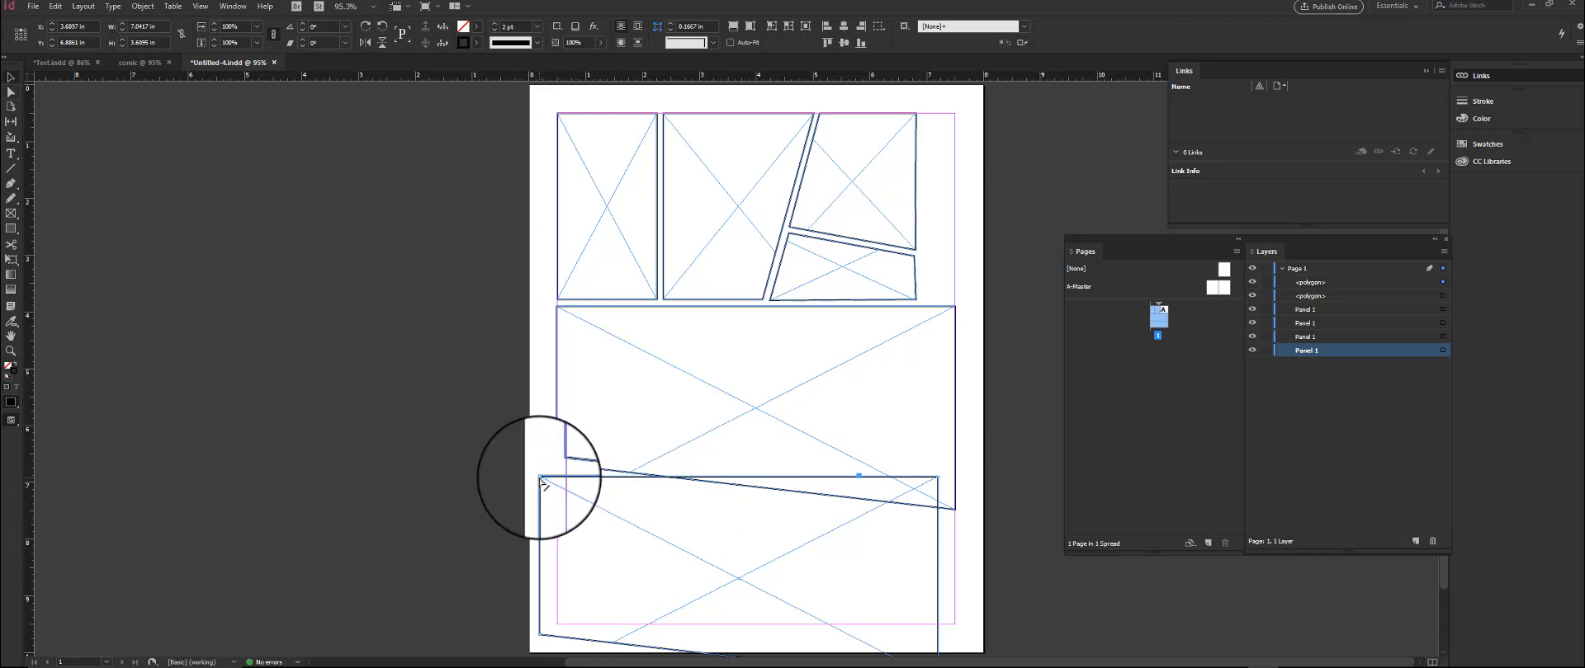
pyautogui.moveTo(538, 477); pyautogui.dragTo(656, 537)
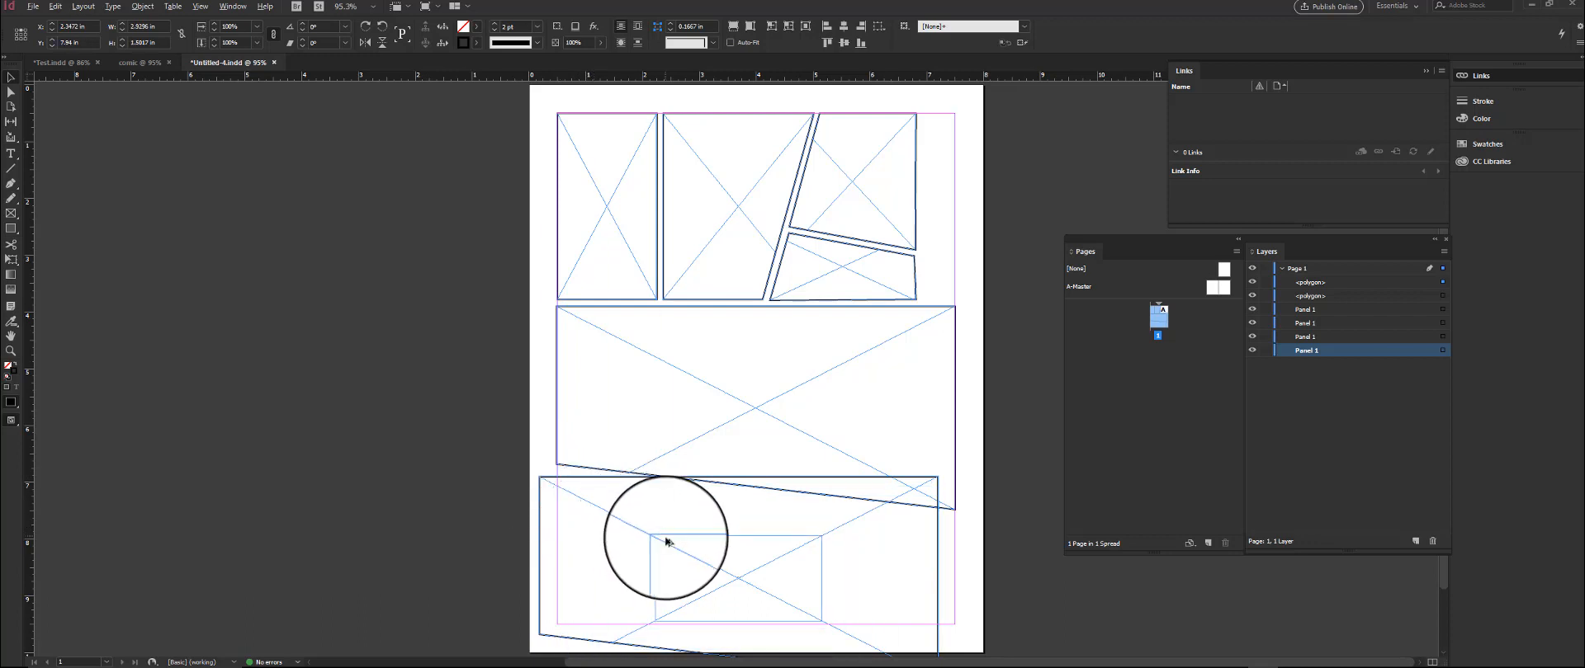
pyautogui.moveTo(736, 580); pyautogui.dragTo(869, 575)
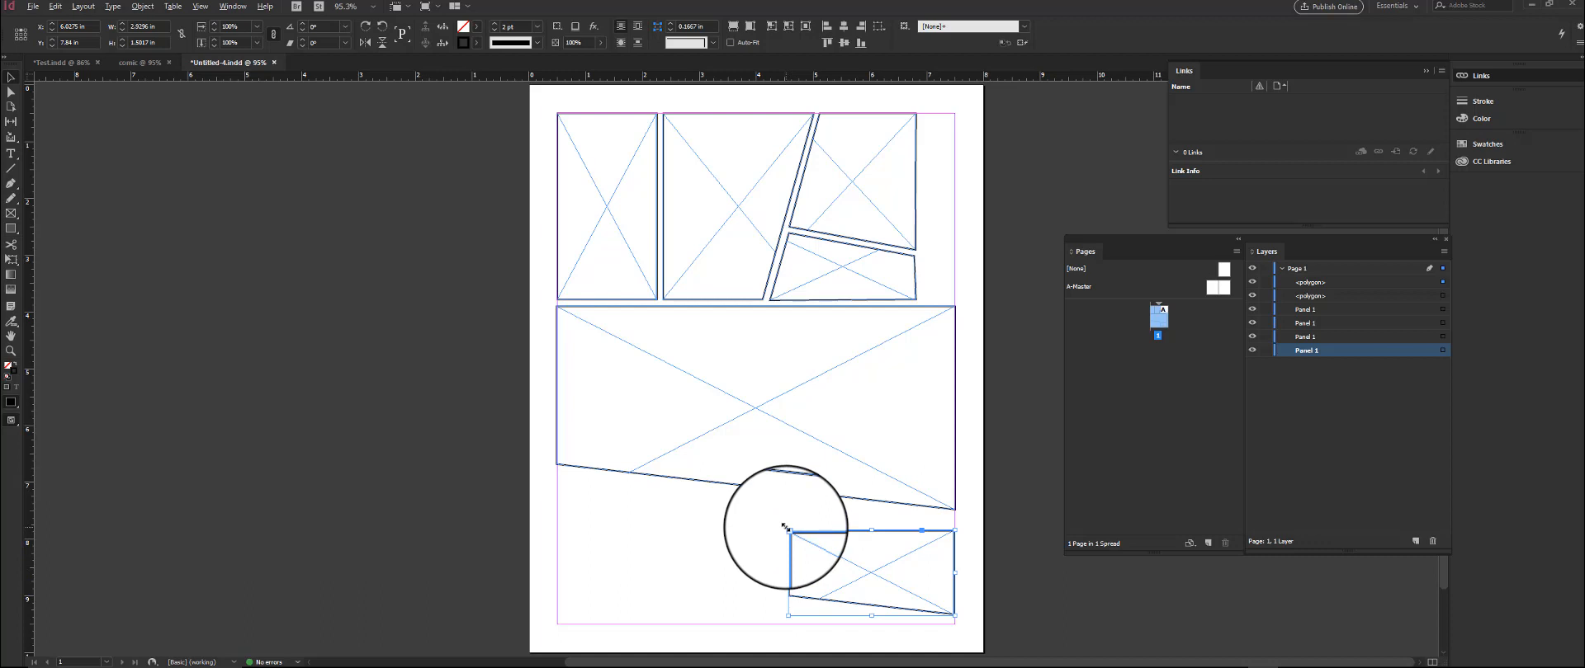
# Resize the small bottom panel to about 3.65 by 1.87 in and place it against the right margin with a gutter below the wide panel
pyautogui.moveTo(788, 530); pyautogui.dragTo(747, 509)
pyautogui.moveTo(840, 555); pyautogui.dragTo(815, 555)
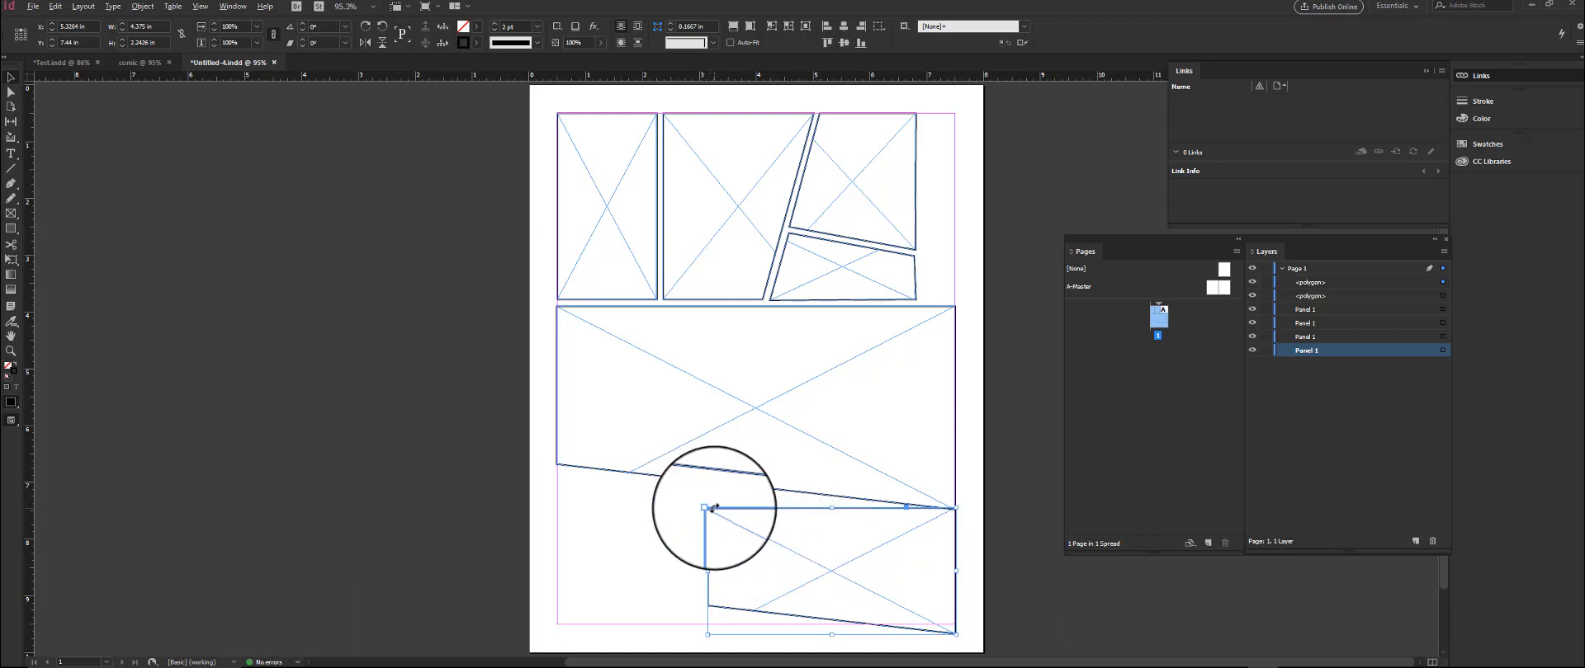
pyautogui.moveTo(707, 507); pyautogui.dragTo(727, 518)
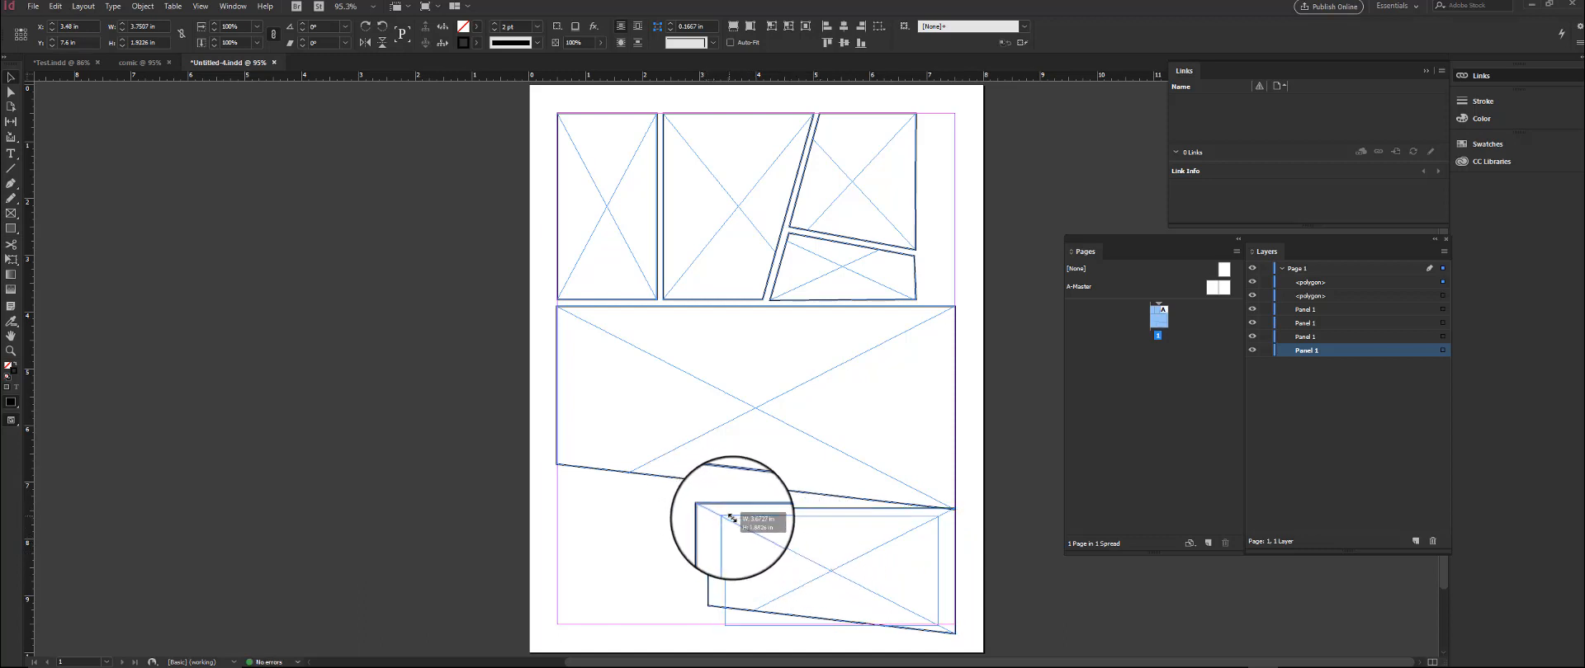
pyautogui.moveTo(840, 559); pyautogui.dragTo(859, 555)
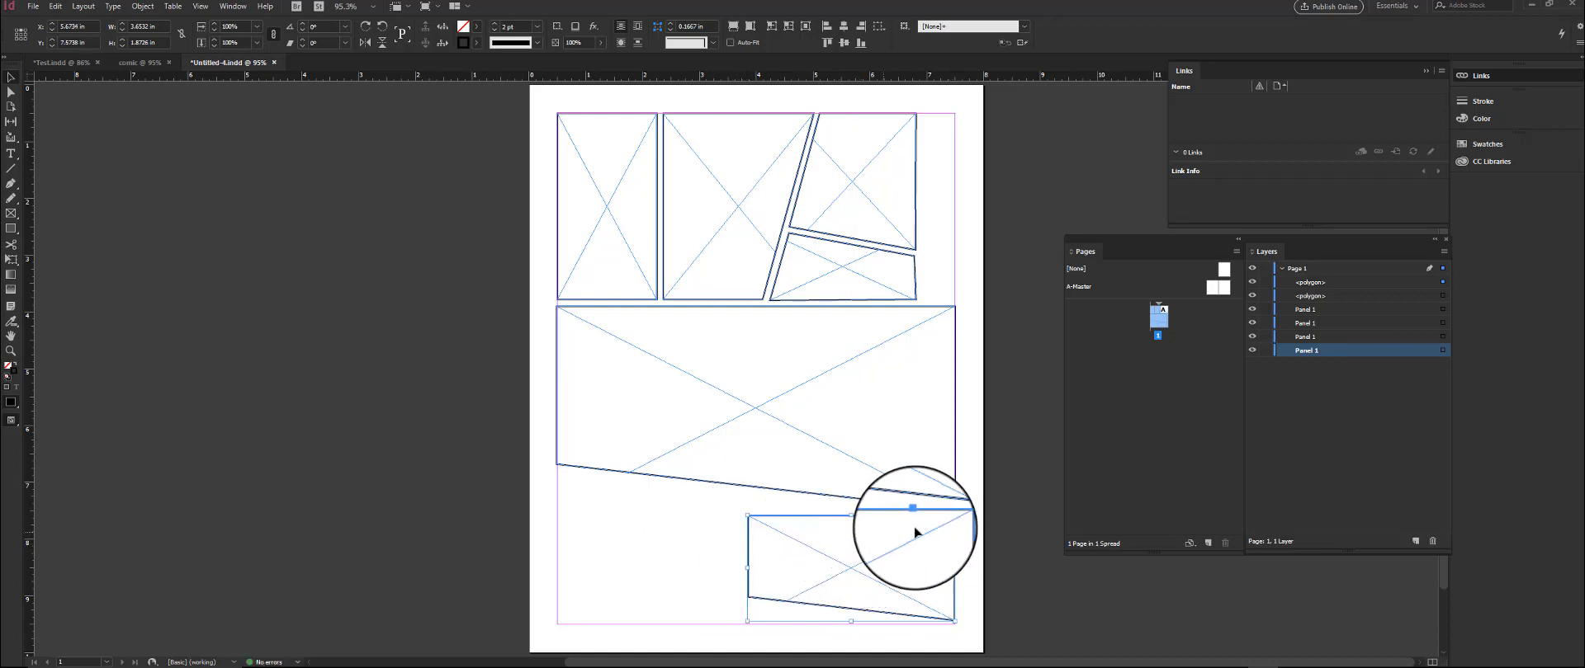
pyautogui.click(503, 485)
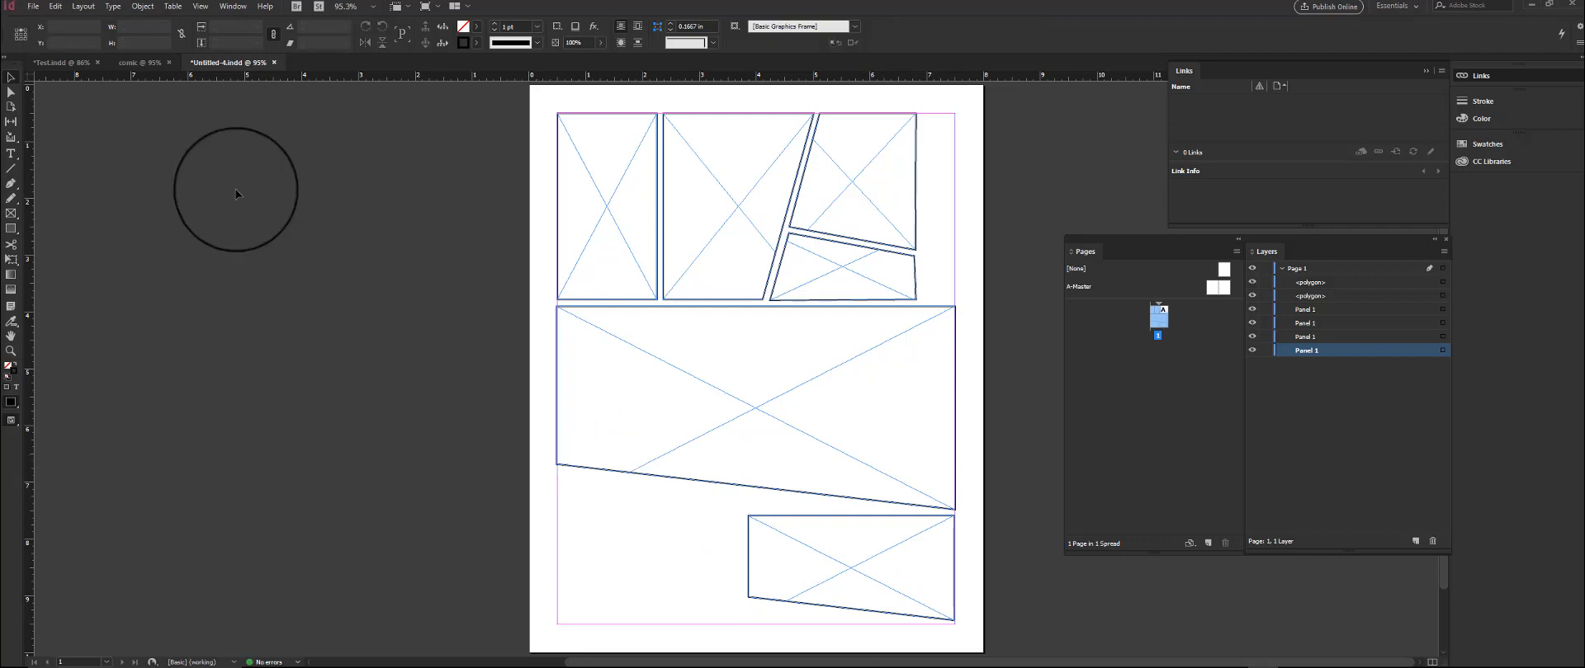
# Duplicate the small bottom panel to its left at the same height and flip the copy horizontally
pyautogui.click(923, 541)
pyautogui.moveTo(923, 541); pyautogui.dragTo(695, 547)
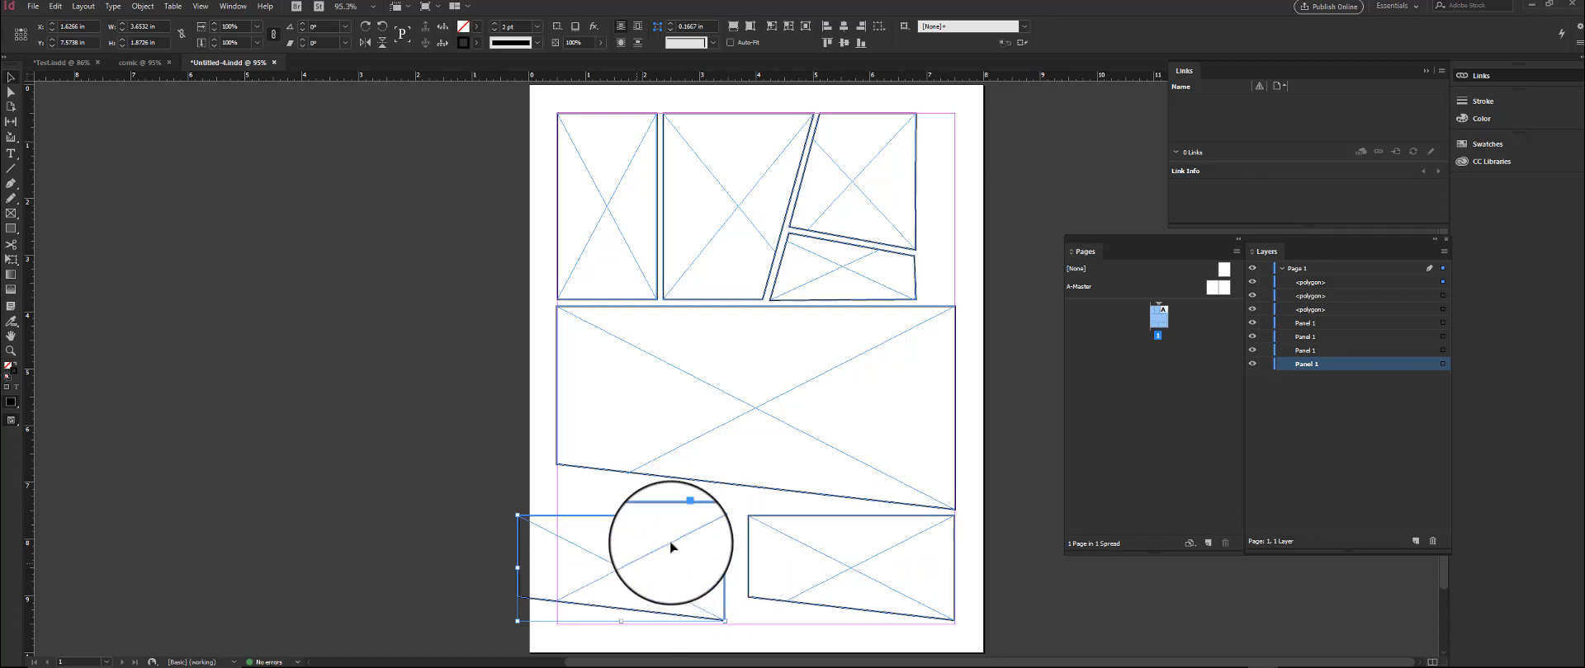
pyautogui.click(368, 46)
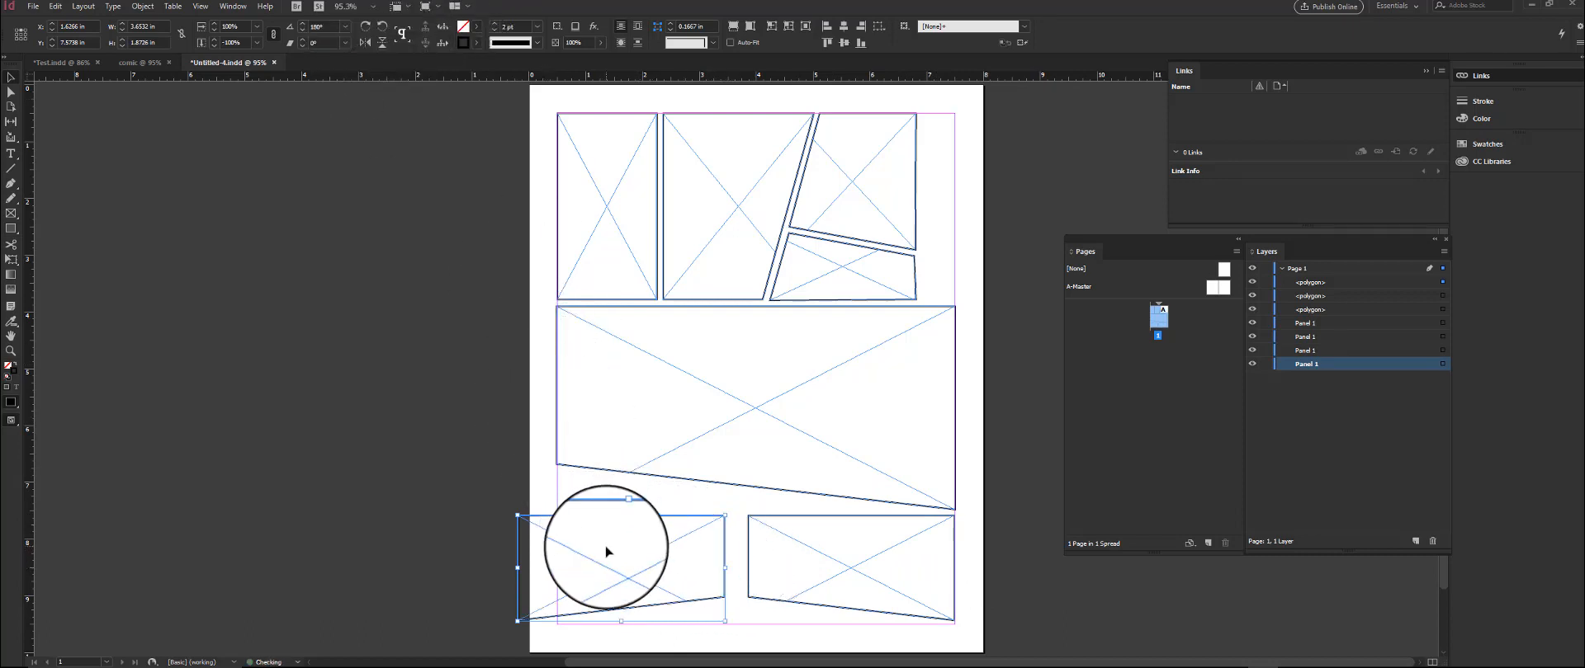
# Place the flipped bottom panel against the left margin and raise its upper-left corner so its top edge follows the wide panel's slant
pyautogui.moveTo(606, 549)
pyautogui.mouseDown()
pyautogui.moveTo(645, 555)
pyautogui.moveTo(612, 556)
pyautogui.mouseUp()
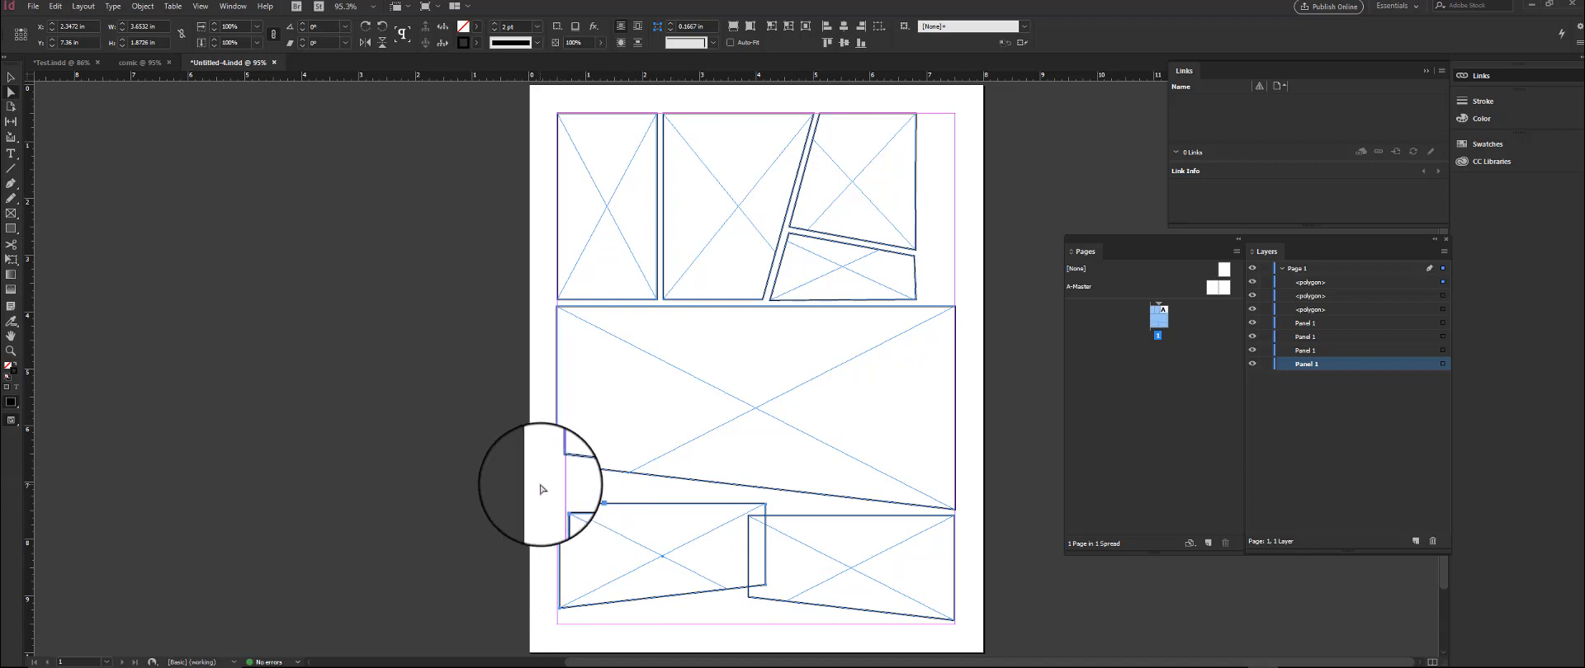
pyautogui.click(559, 504)
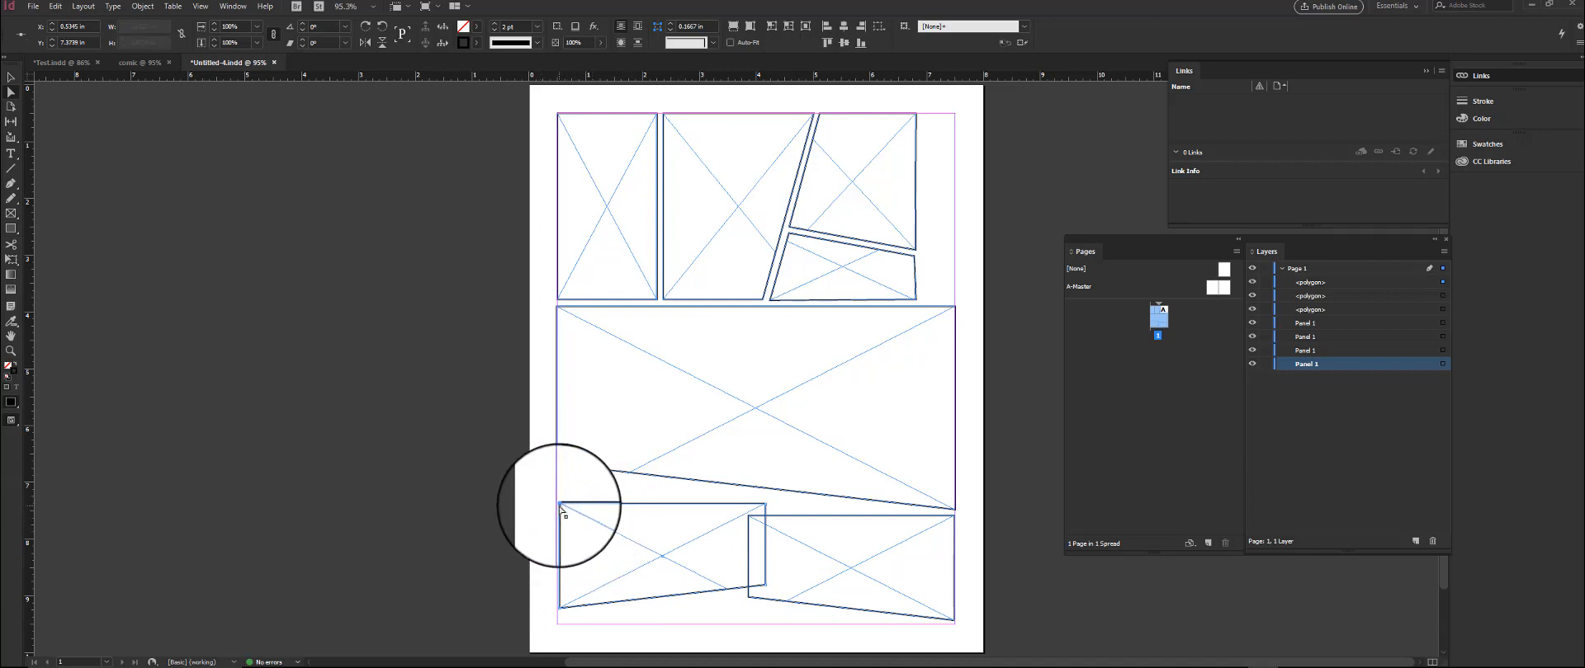
pyautogui.moveTo(559, 505); pyautogui.dragTo(560, 475)
pyautogui.moveTo(668, 544); pyautogui.dragTo(668, 560)
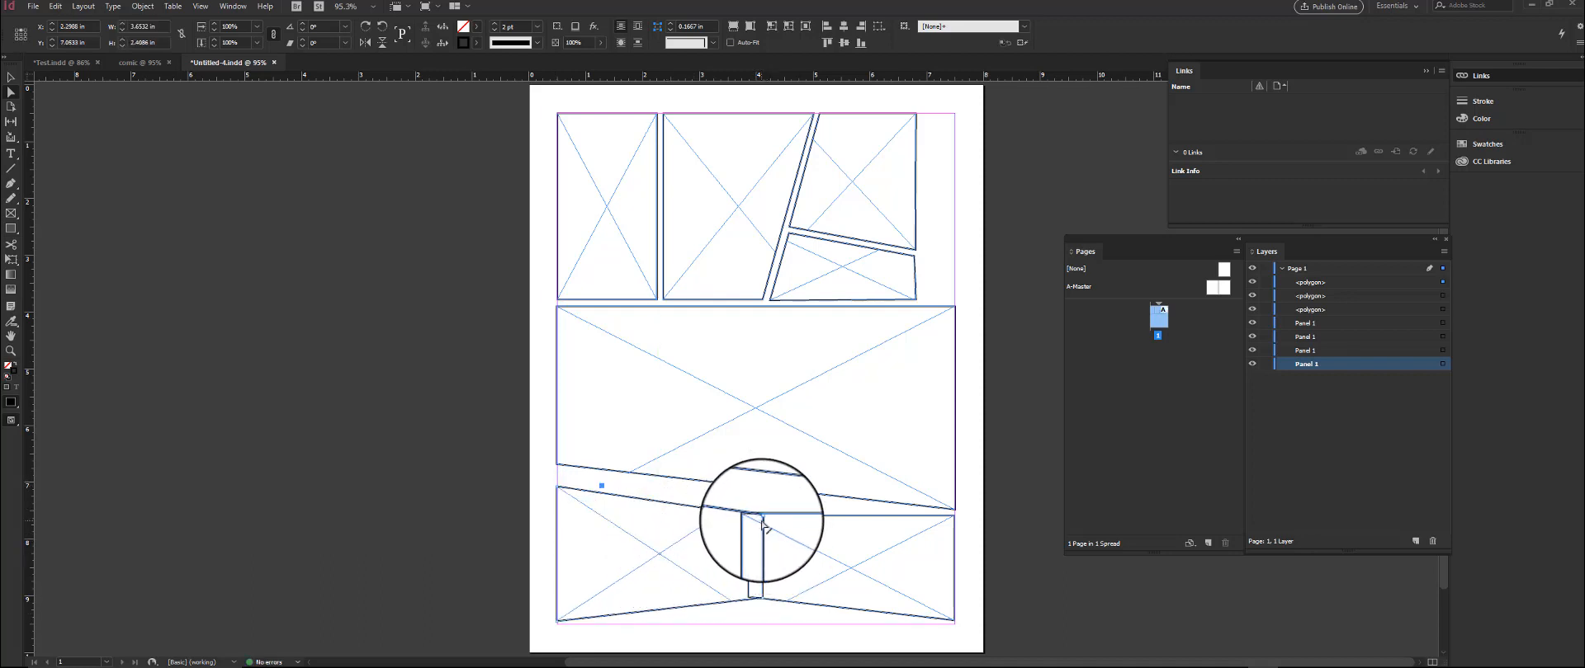
# Reshape the lower-left panel's right edge, raising its upper corner to about Y 7.3 in and moving its lower corner to about X 2.68, Y 9.45 in
pyautogui.click(762, 517)
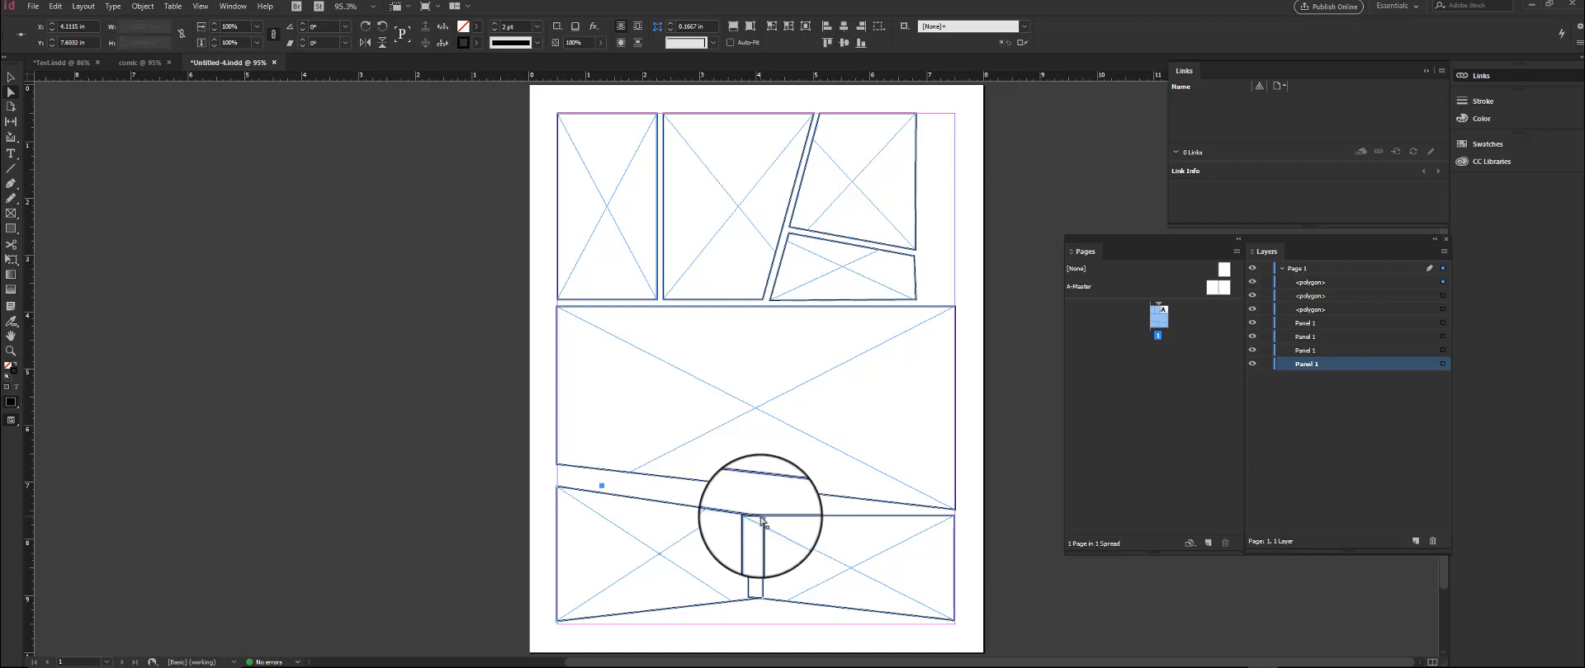
pyautogui.moveTo(760, 517); pyautogui.dragTo(760, 499)
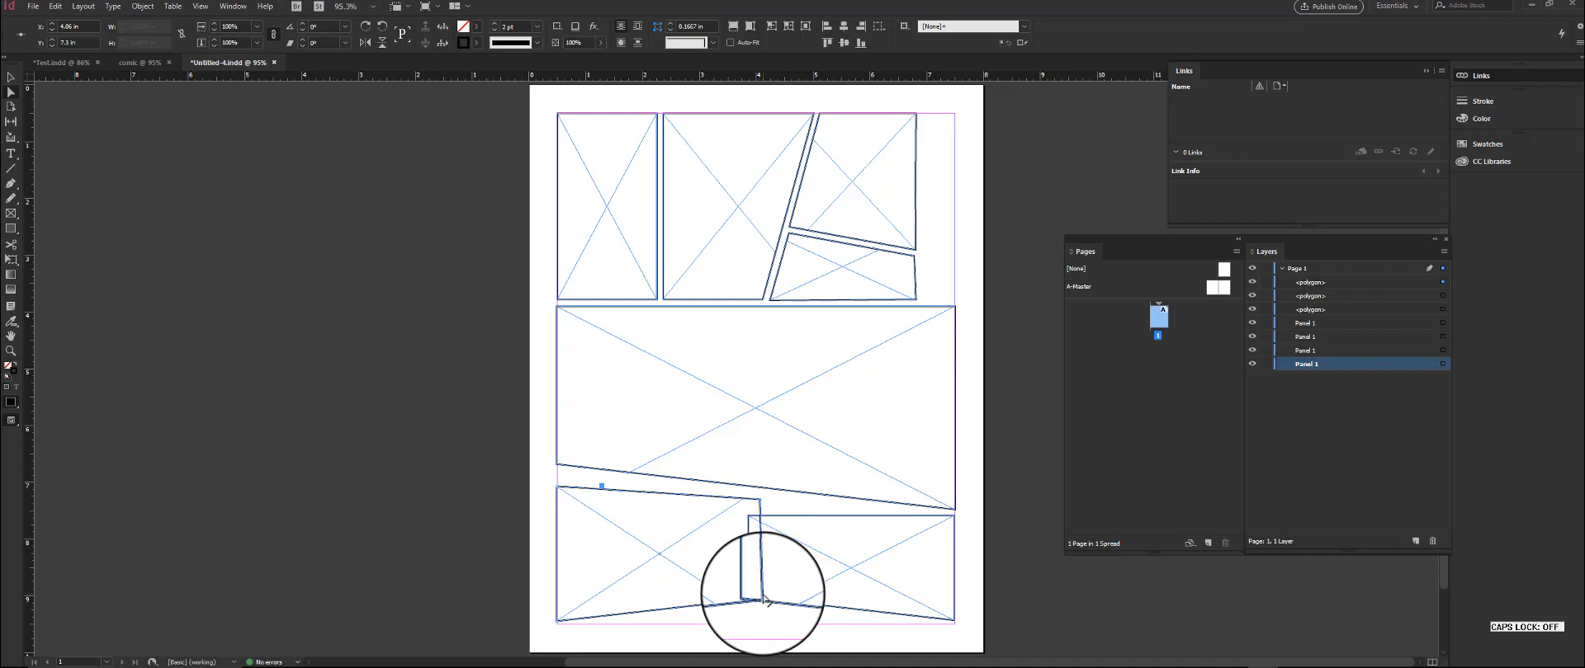
pyautogui.moveTo(765, 602); pyautogui.dragTo(682, 622)
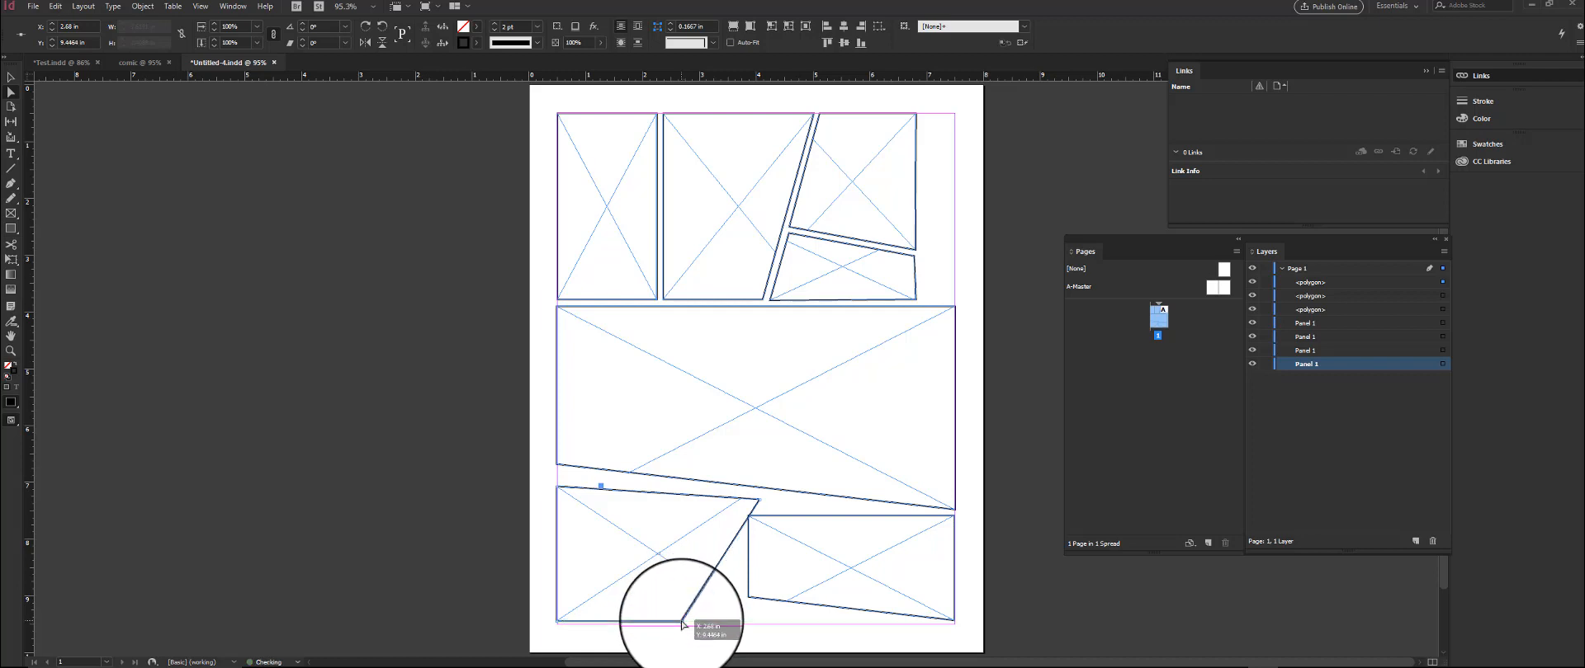
# Slant the lower-right panel's left edge parallel to its neighbour by raising its upper corner and moving its lower corner to about X 2.82, Y 9.45 in
pyautogui.moveTo(749, 517); pyautogui.dragTo(765, 501)
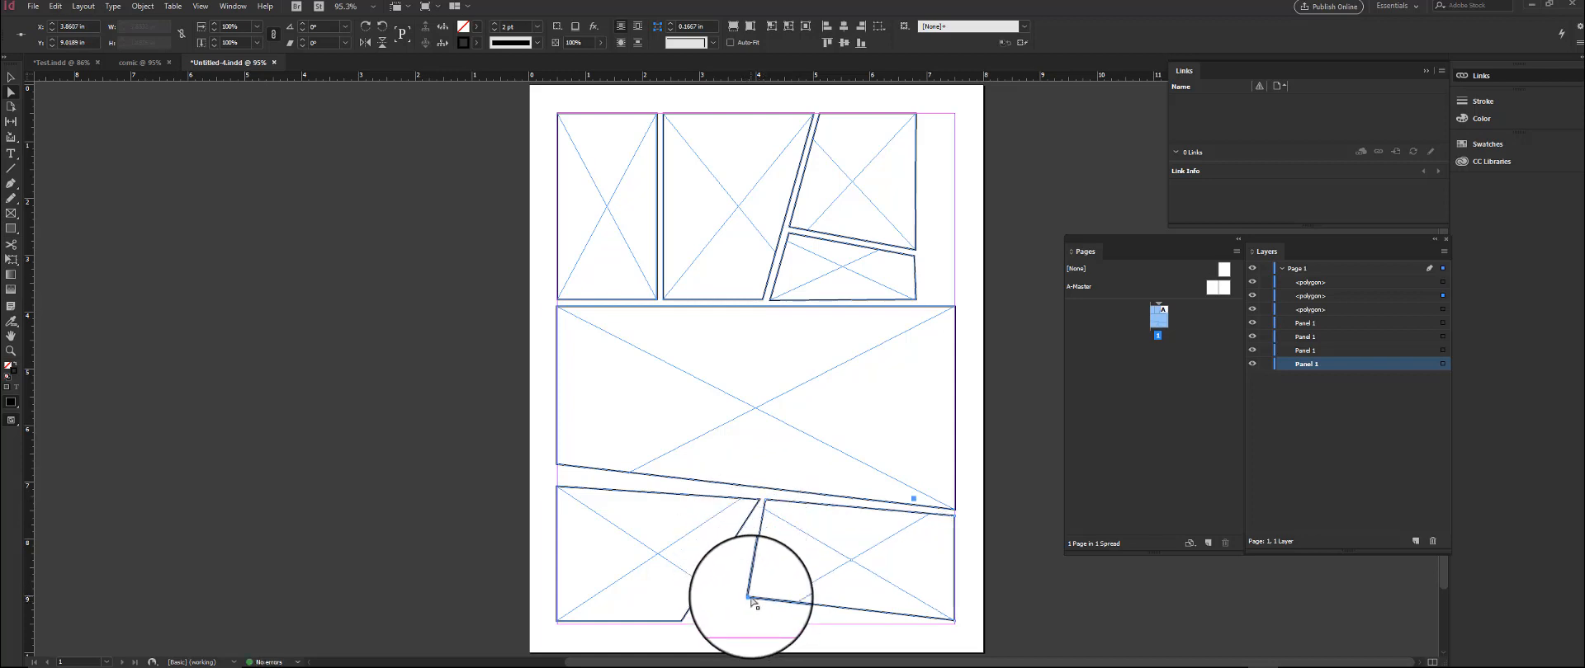
pyautogui.moveTo(749, 598); pyautogui.dragTo(689, 624)
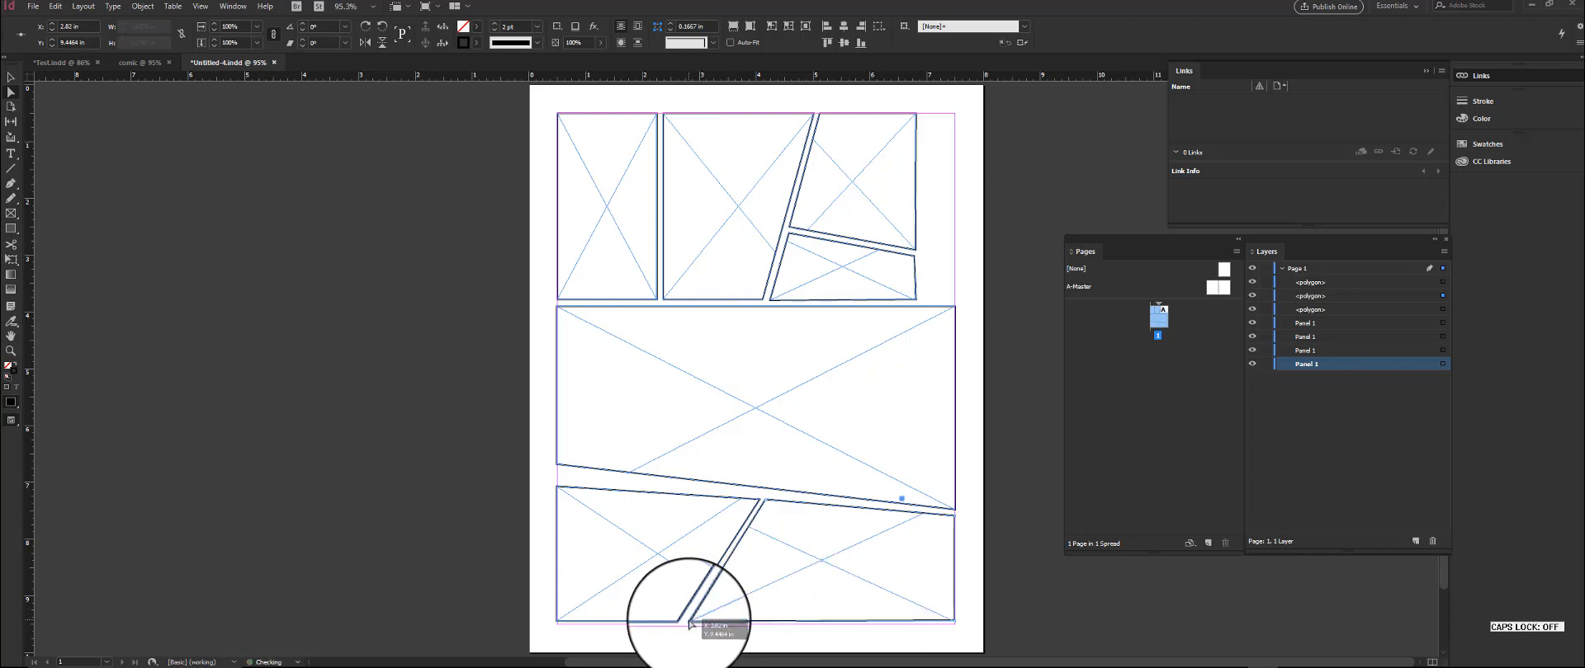
pyautogui.click(960, 453)
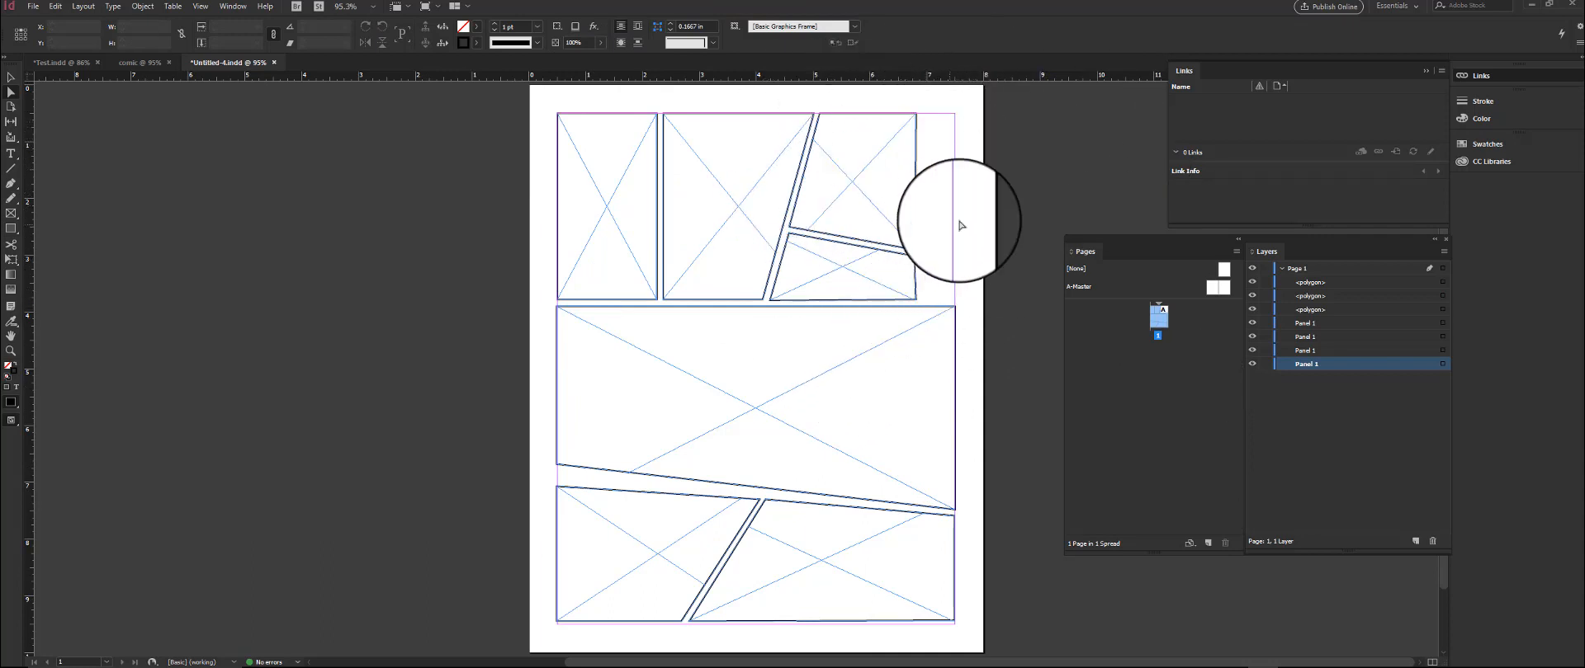
pyautogui.moveTo(0, 82); pyautogui.dragTo(0, 83)
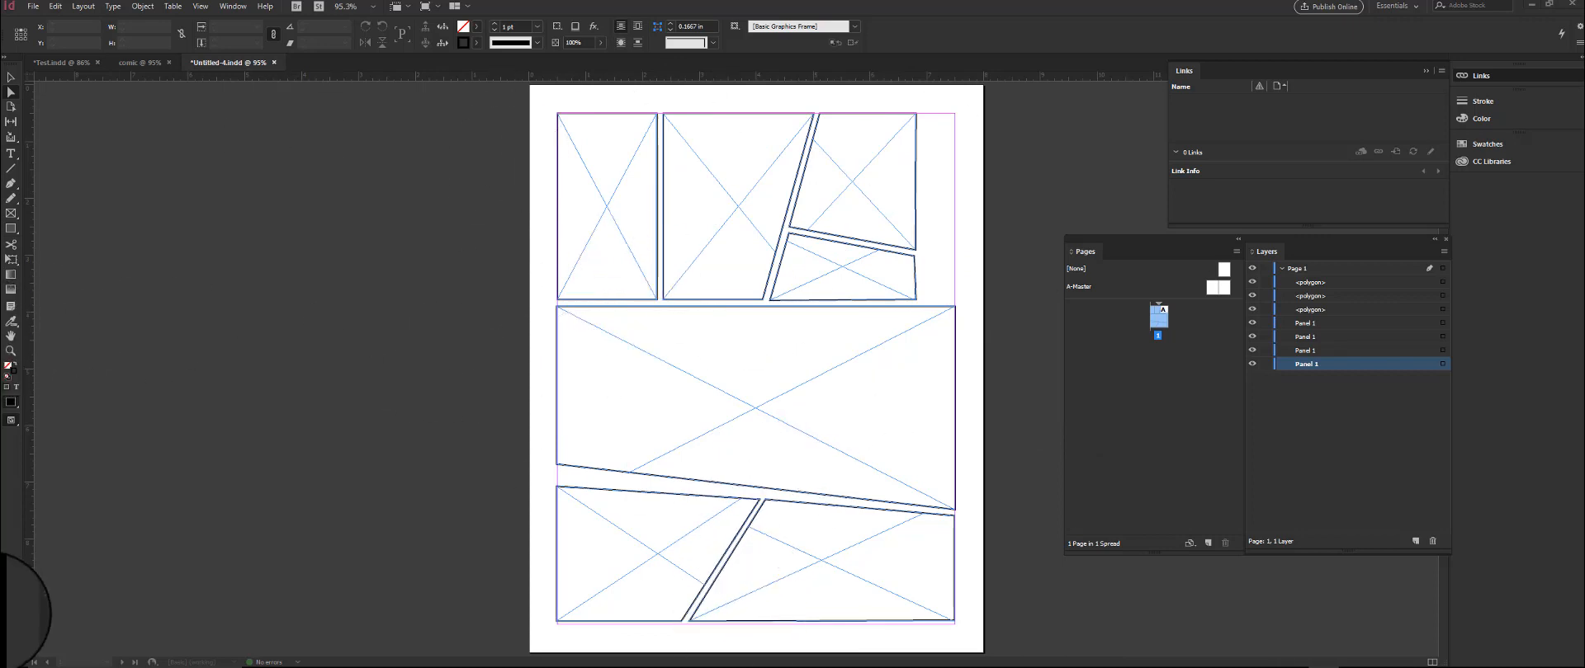
# Move the top-left panel's layer entry to the head of the list and the second top panel's entry directly beneath it
pyautogui.click(1300, 282)
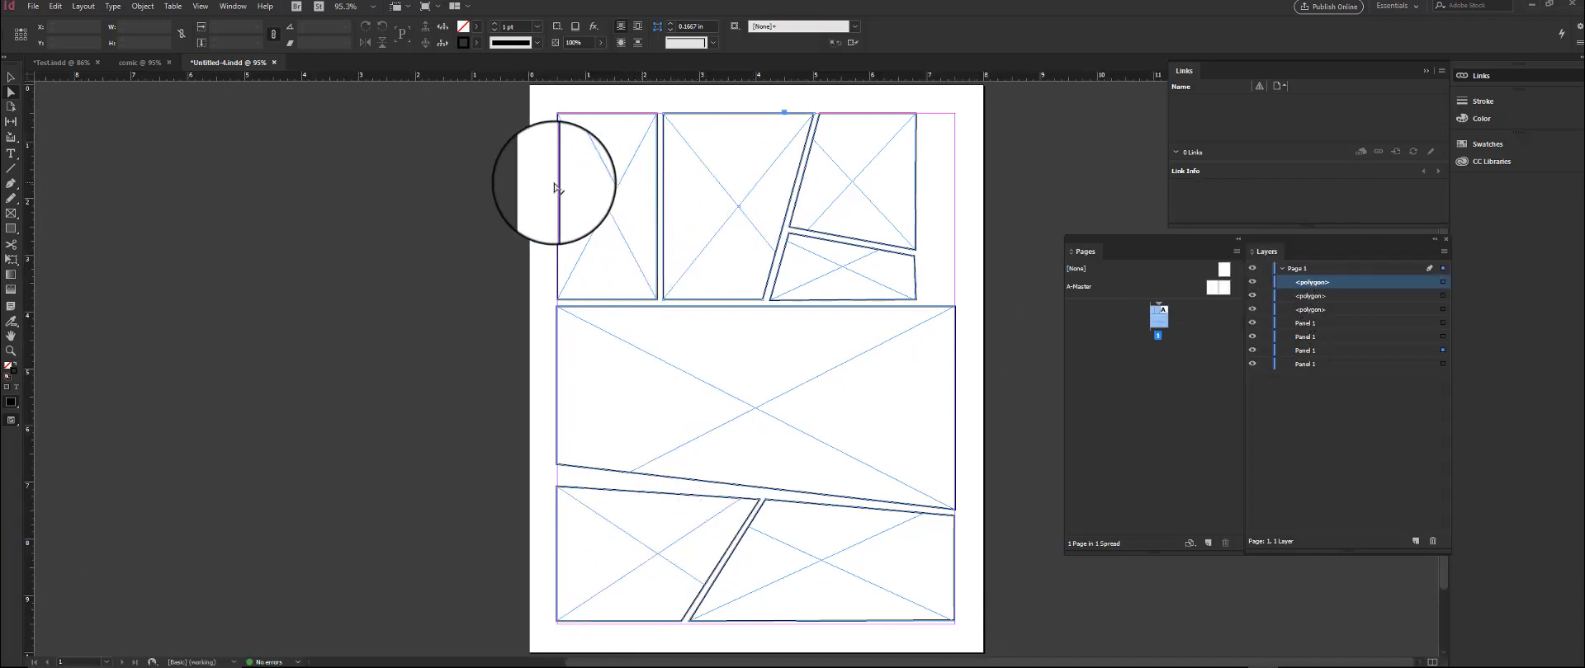
pyautogui.click(621, 165)
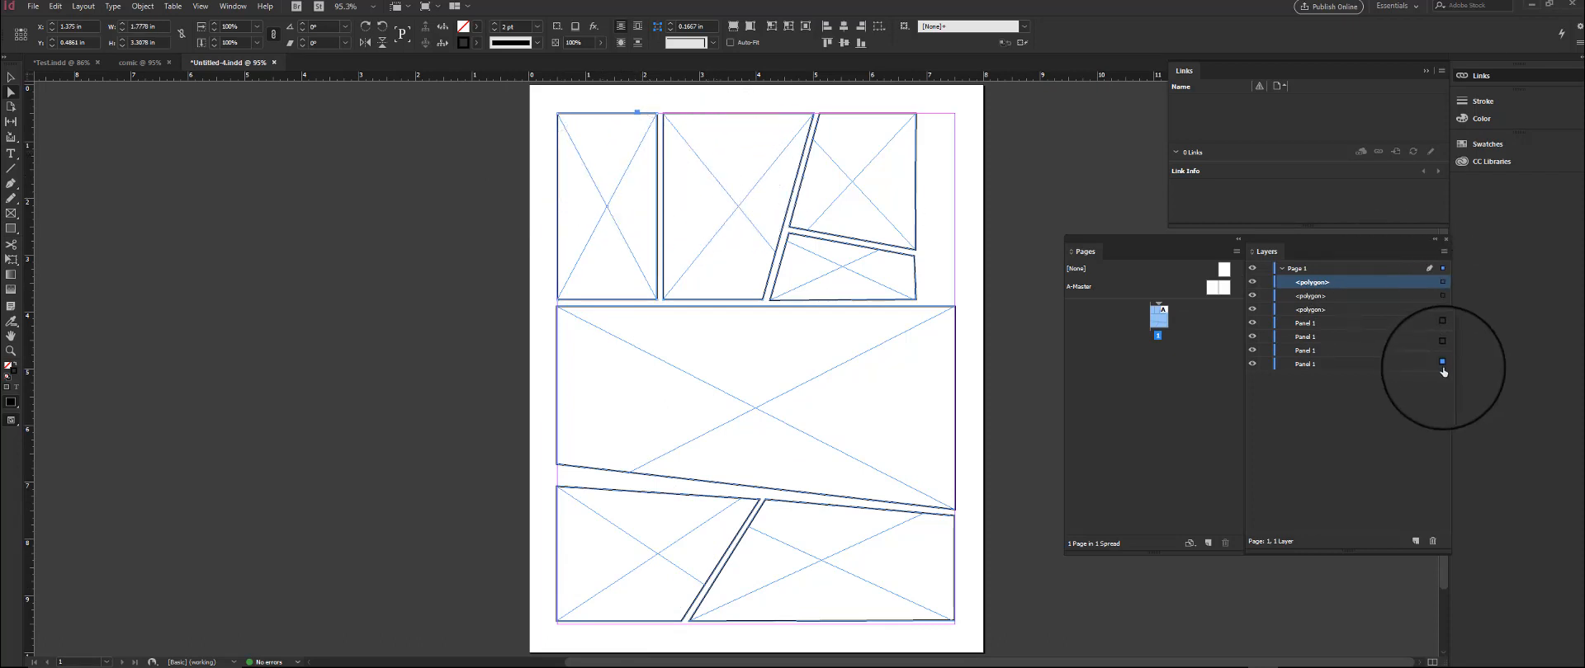
pyautogui.click(1319, 364)
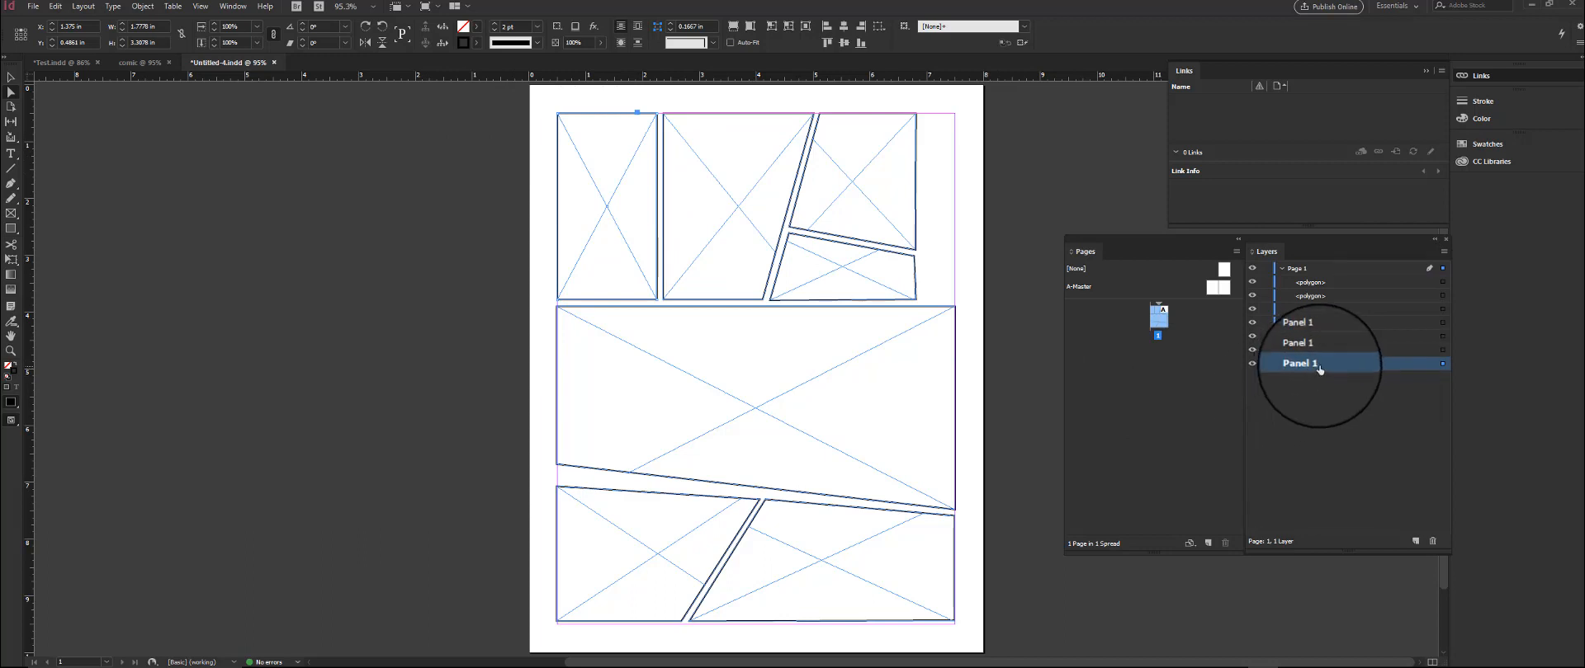
pyautogui.moveTo(1329, 371); pyautogui.dragTo(1308, 283)
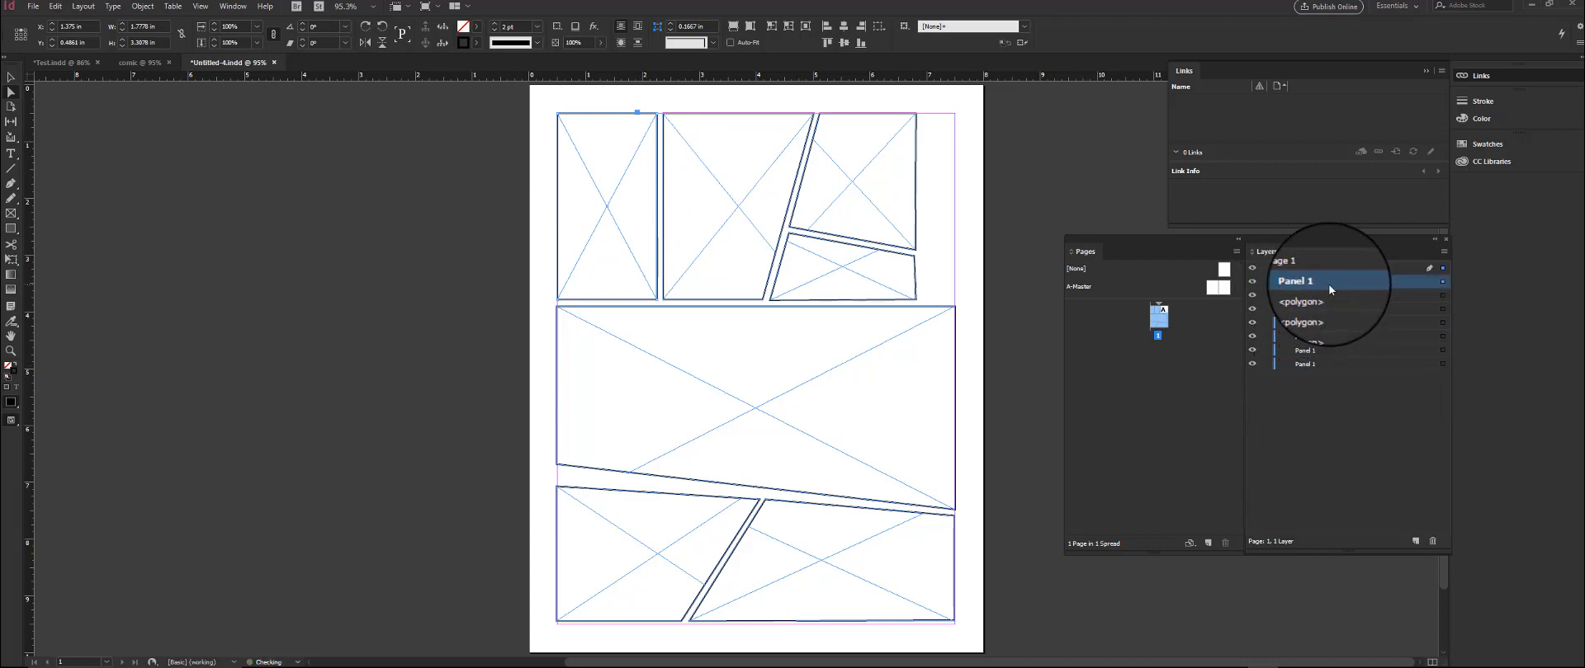
pyautogui.click(725, 159)
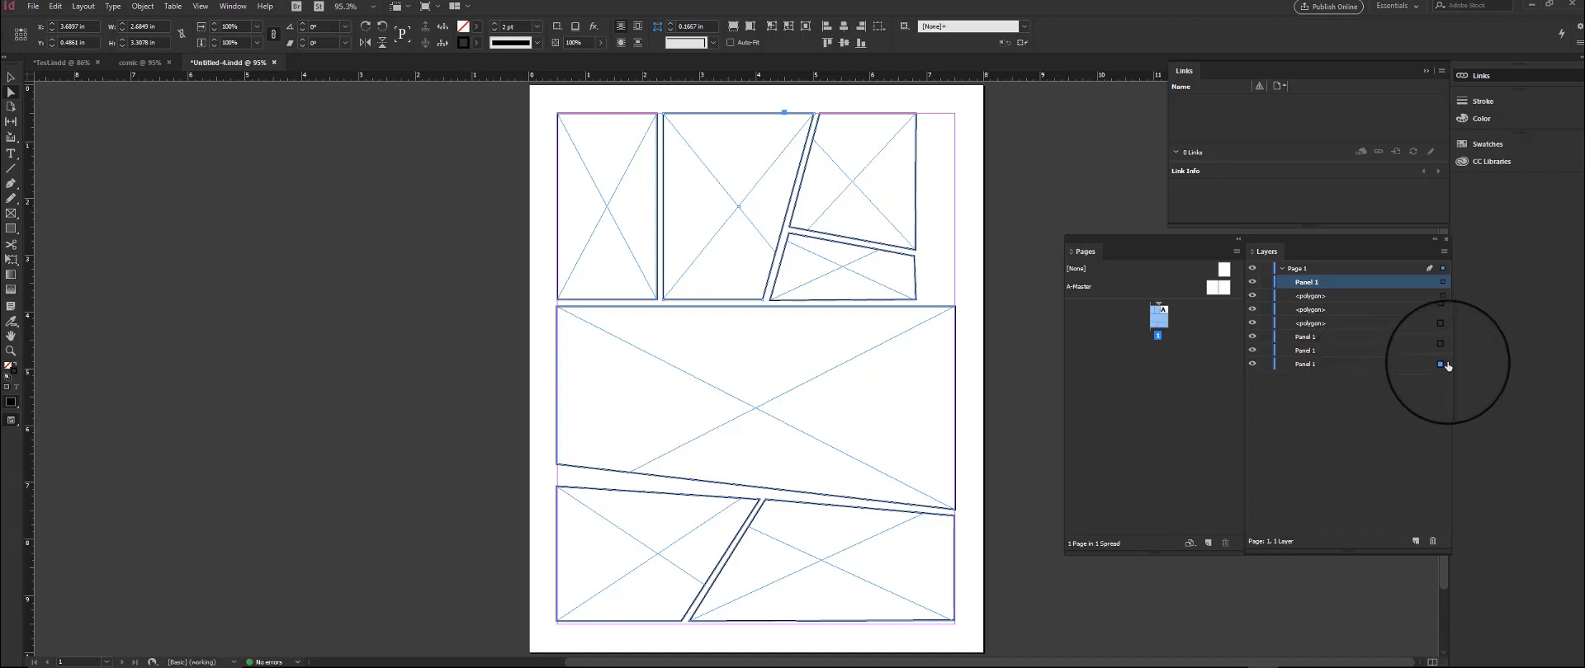
pyautogui.moveTo(1419, 364); pyautogui.dragTo(1327, 305)
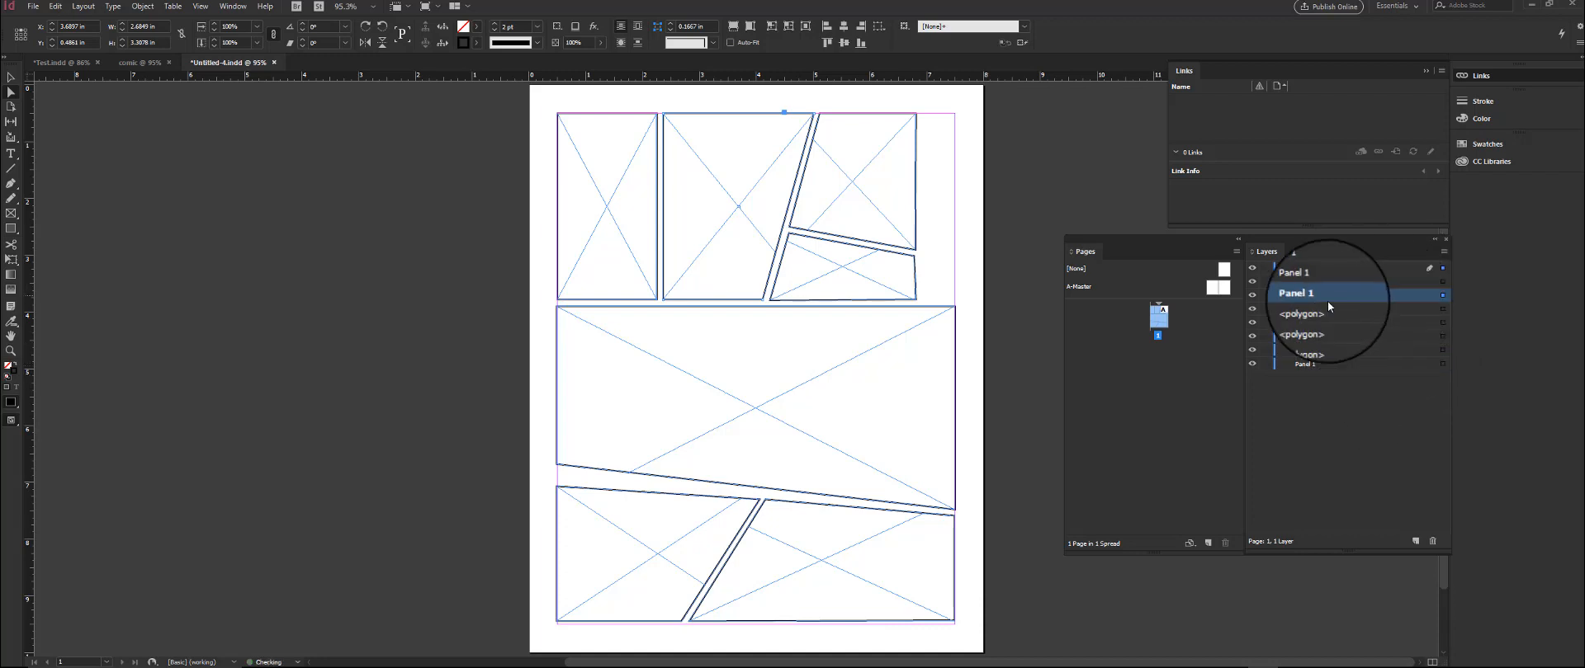
# Order the layer entries of the upper-right panel, the small panel below it and the wide panel as third, fourth and fifth
pyautogui.click(842, 149)
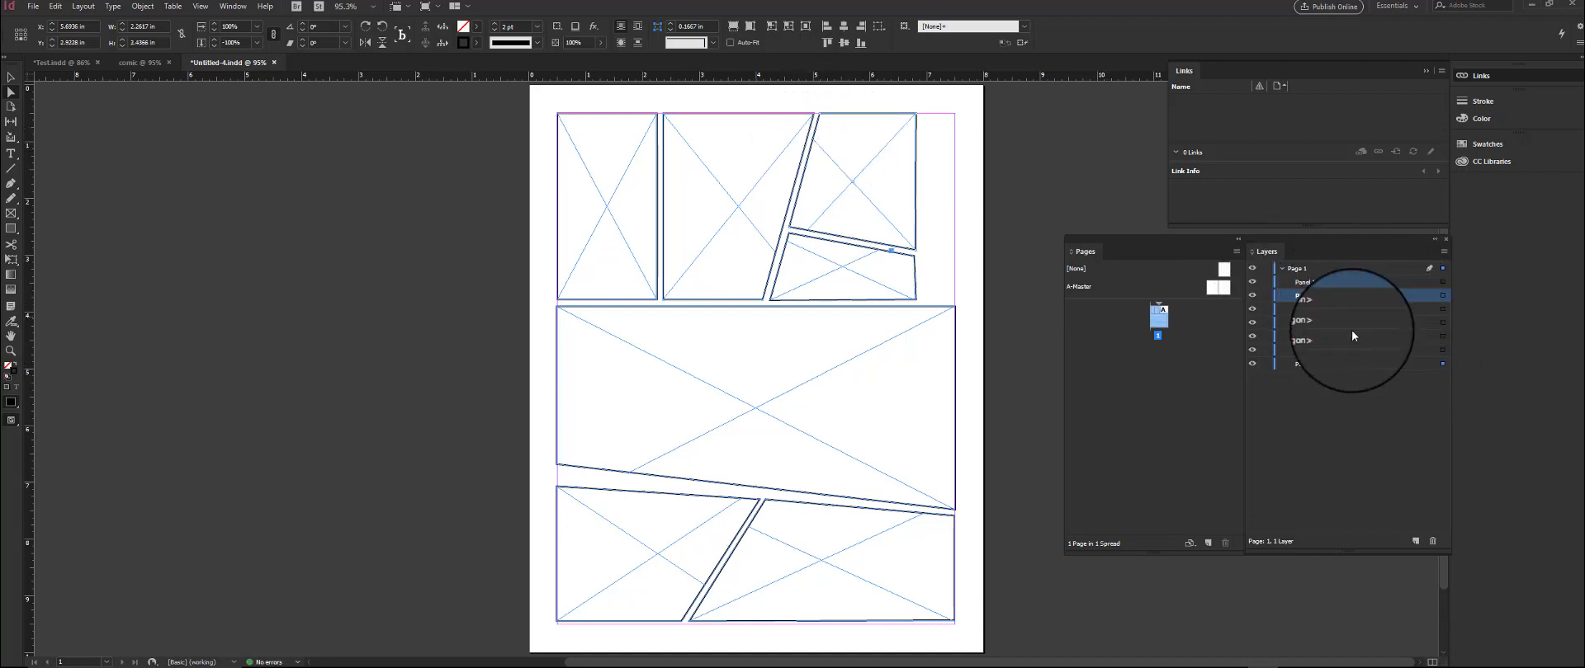
pyautogui.moveTo(1356, 364); pyautogui.dragTo(1351, 302)
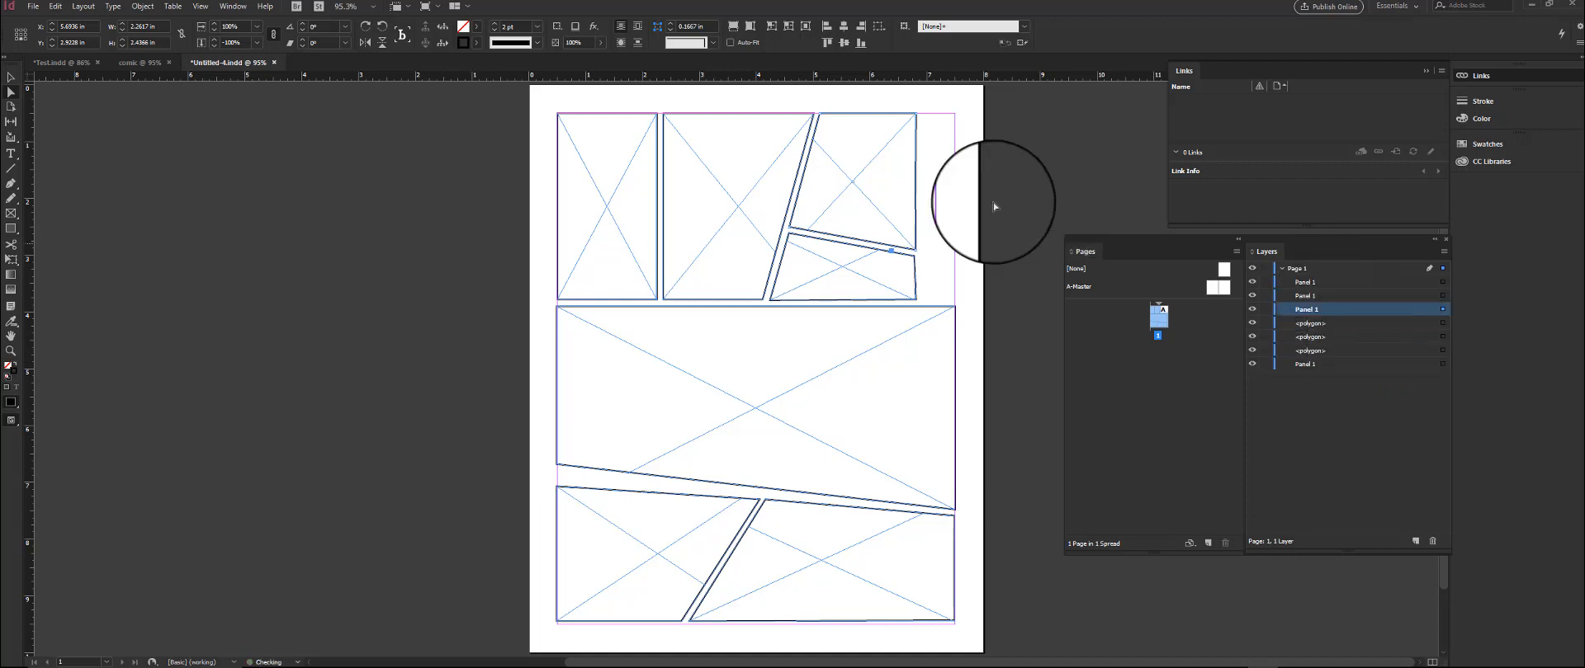
pyautogui.click(839, 269)
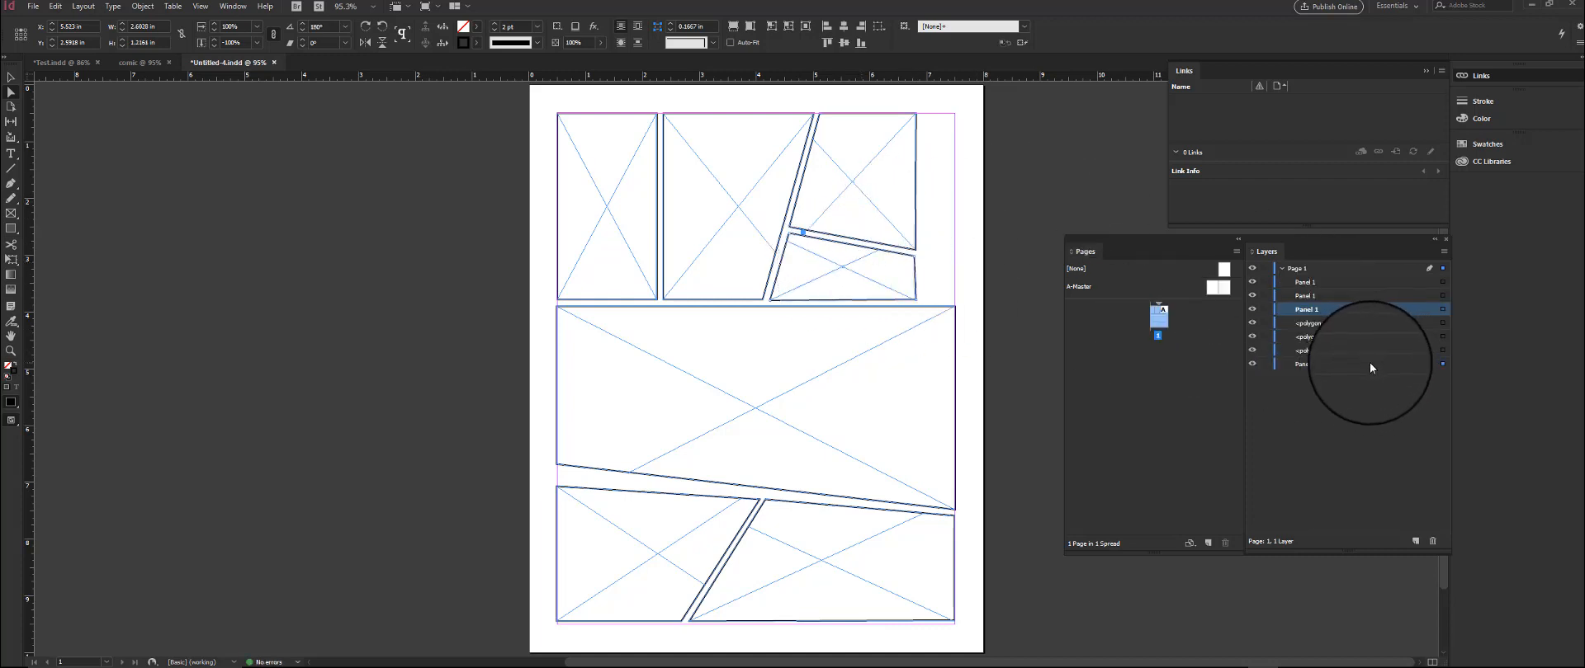
pyautogui.moveTo(1370, 363); pyautogui.dragTo(1328, 323)
pyautogui.click(873, 382)
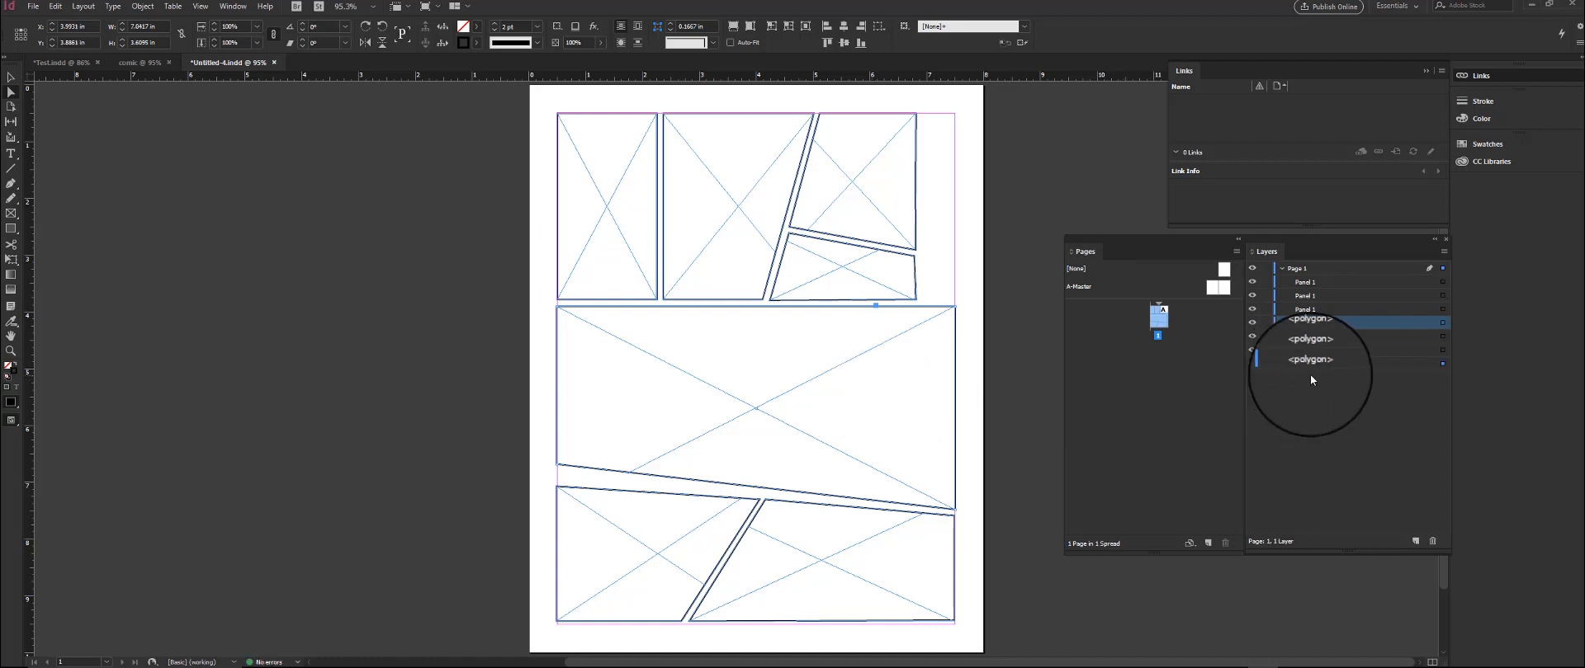
pyautogui.moveTo(1383, 364); pyautogui.dragTo(1315, 320)
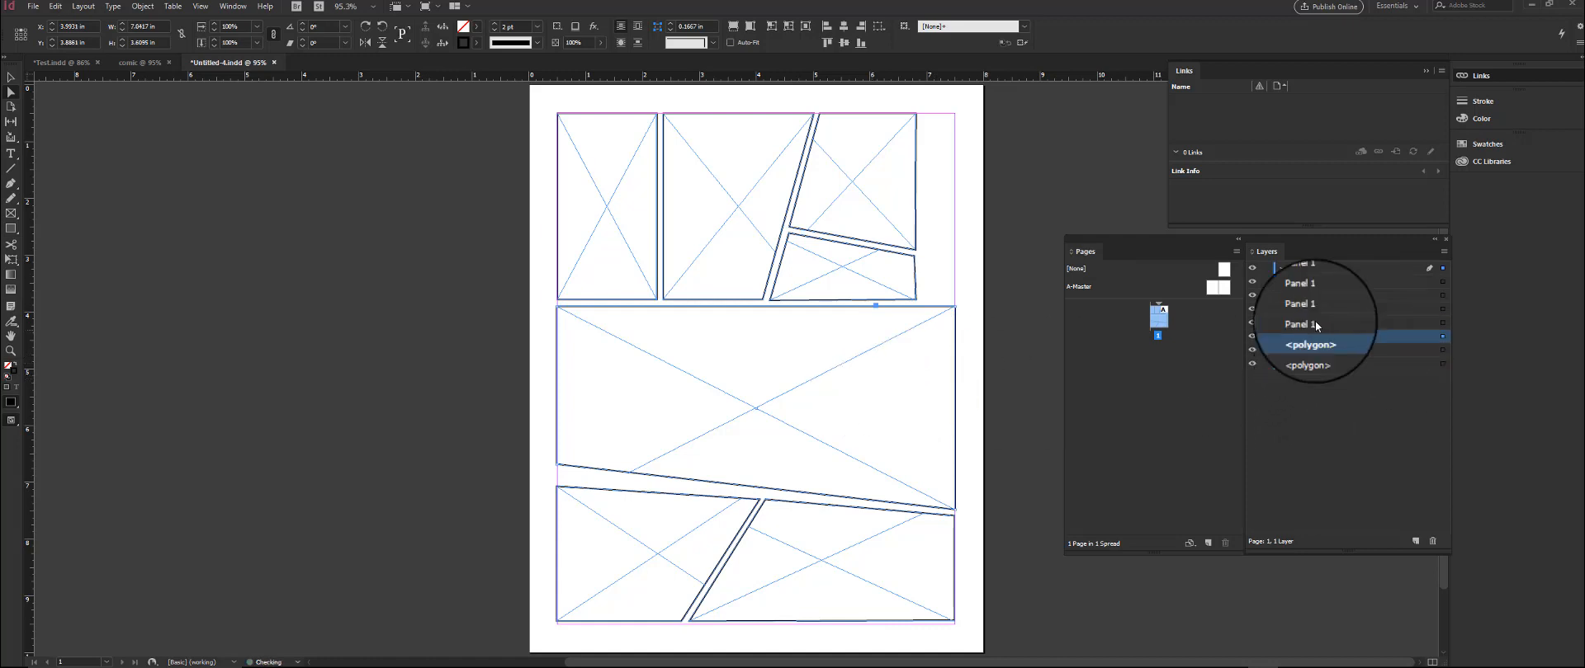
# Move the lower-left panel's layer entry to sixth place, directly above the lower-right panel's entry
pyautogui.click(1351, 352)
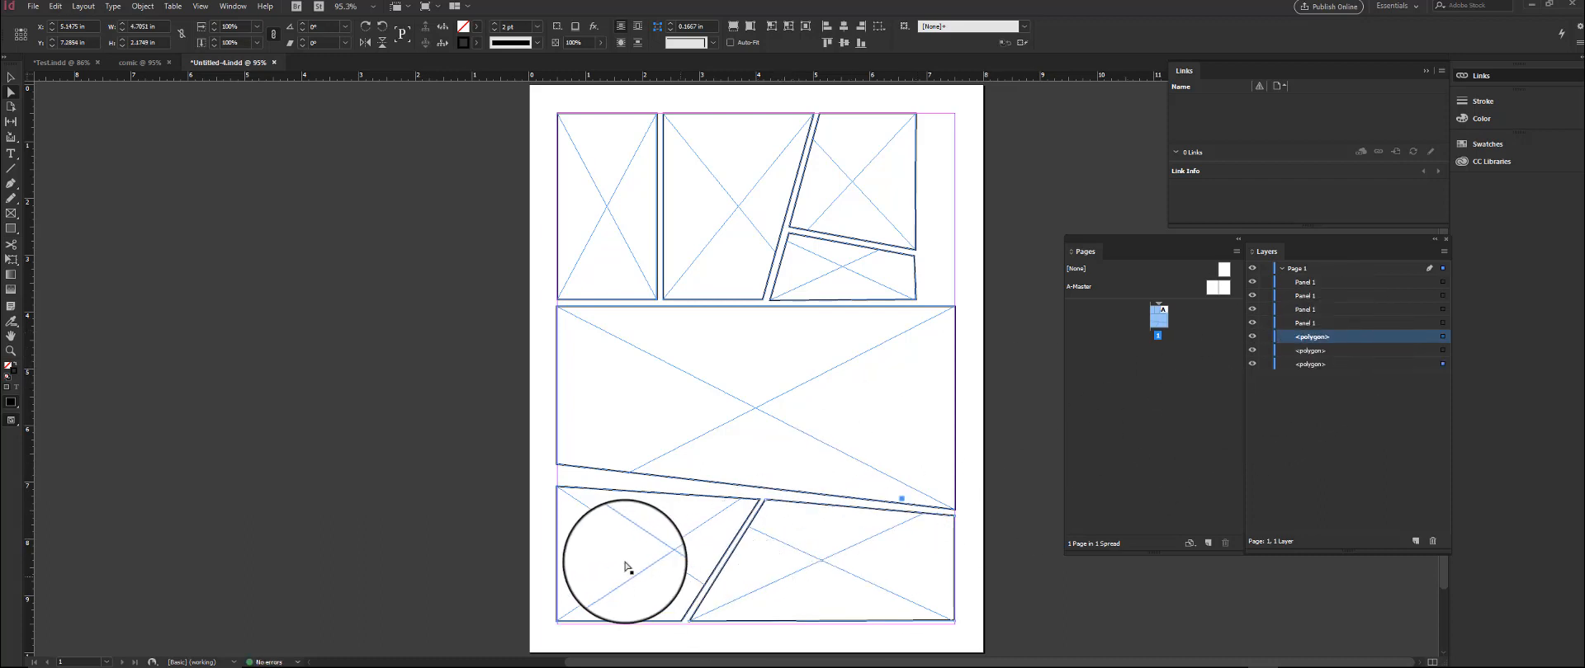
pyautogui.click(623, 559)
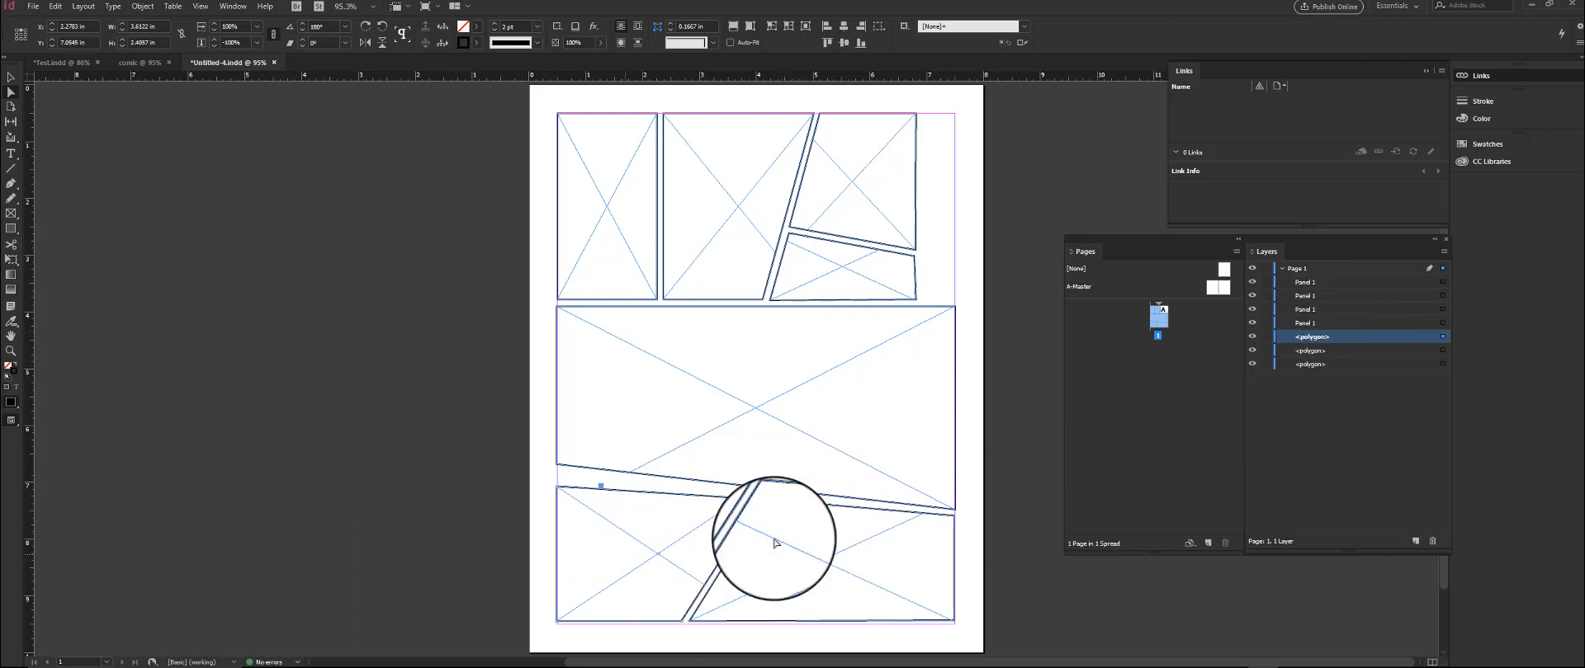
pyautogui.click(1362, 351)
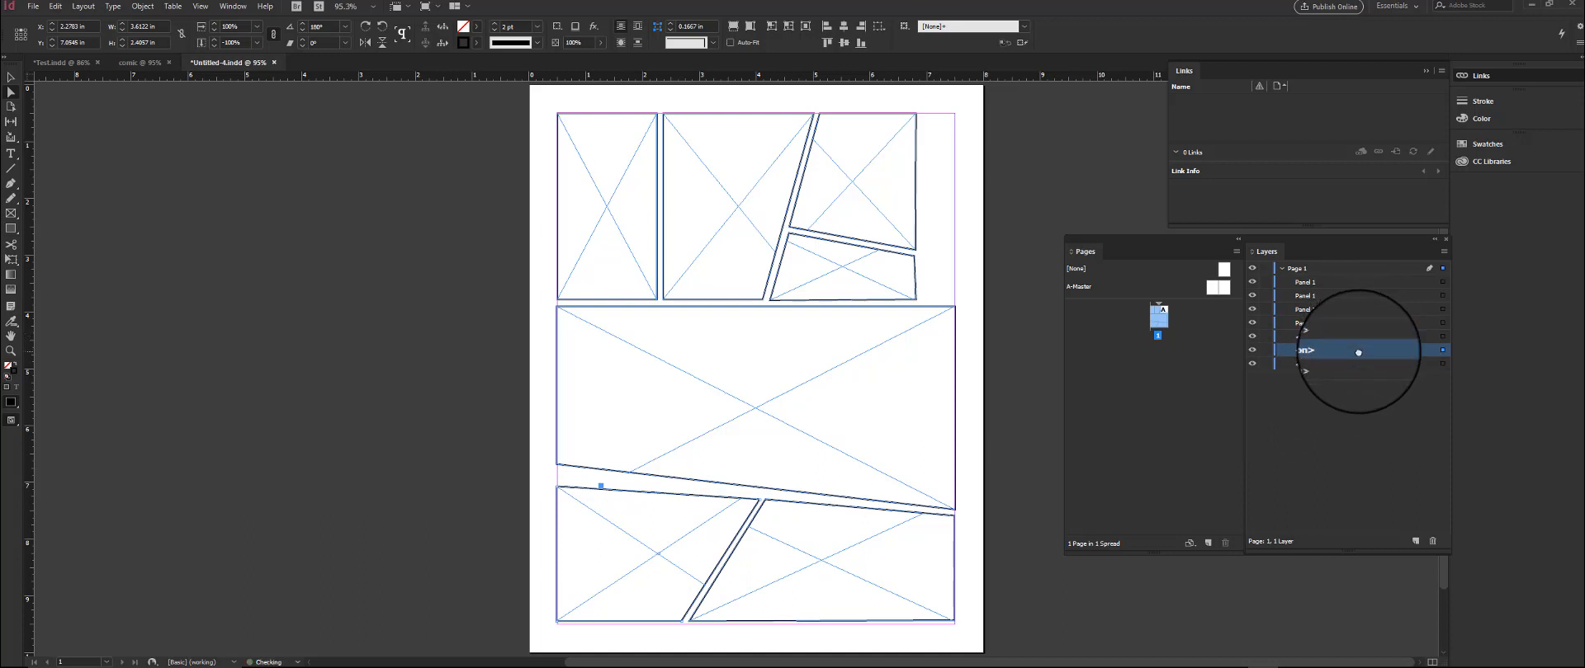
# Rename the second panel entry in the layer list as Panel 2
pyautogui.click(1312, 282)
pyautogui.click(1318, 294)
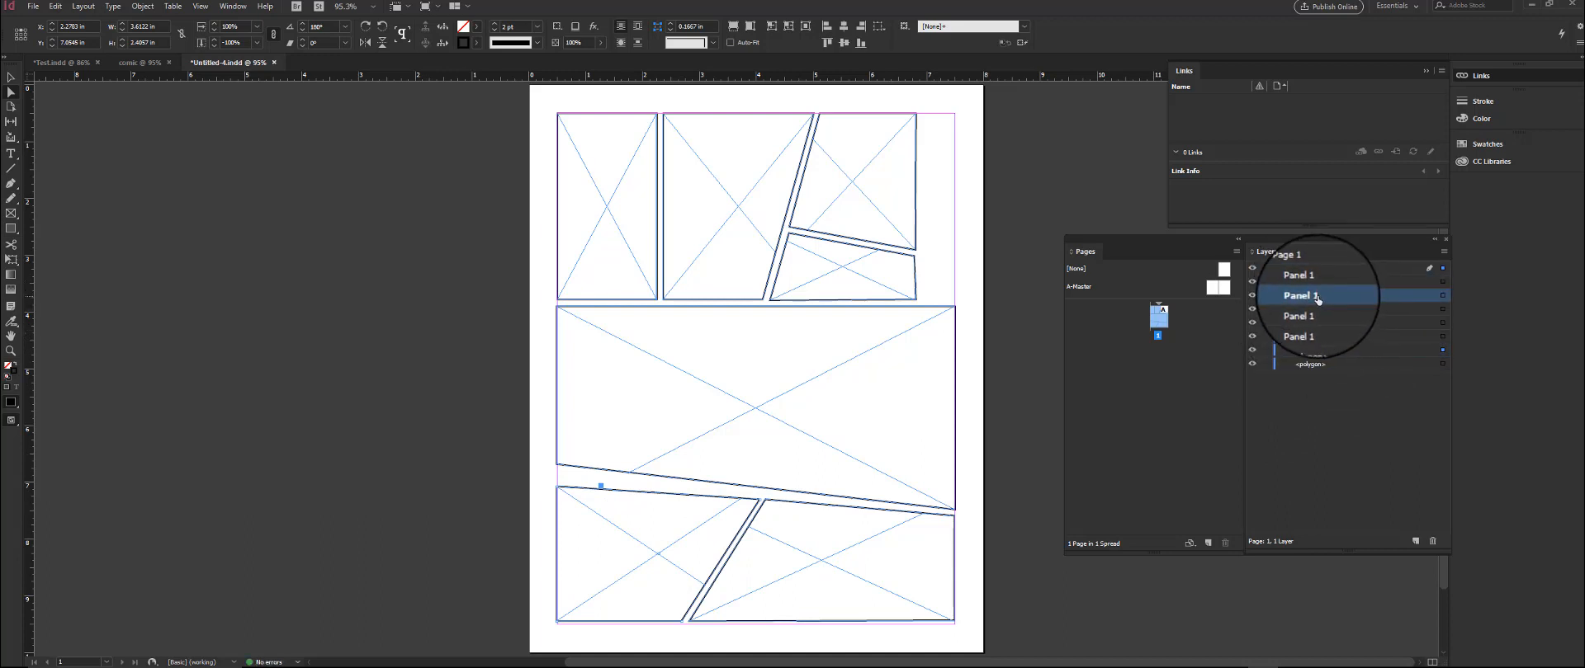
pyautogui.click(1315, 294)
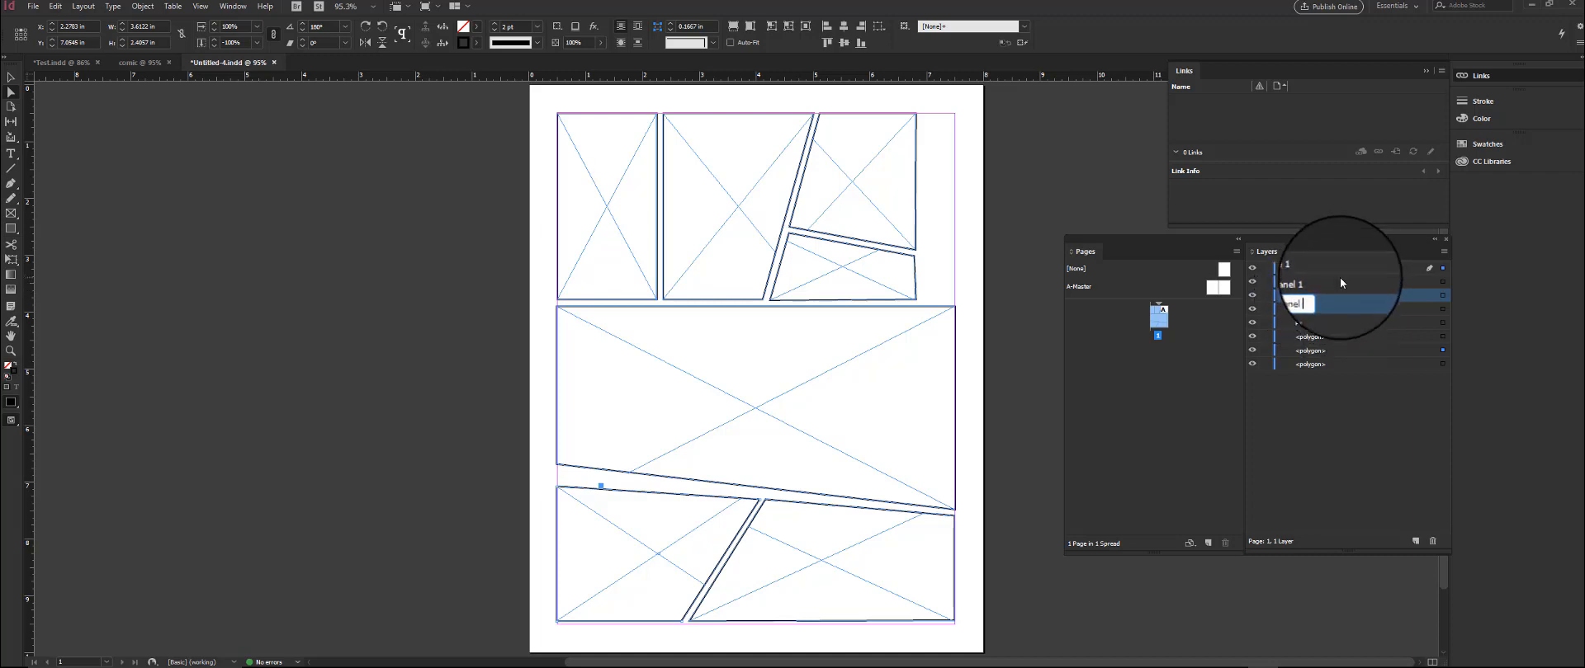
pyautogui.press('BackSpace')
pyautogui.write('2')
# Rename the third and fourth panel entries in the layer list as Panel 3 and Panel 4
pyautogui.click(1324, 307)
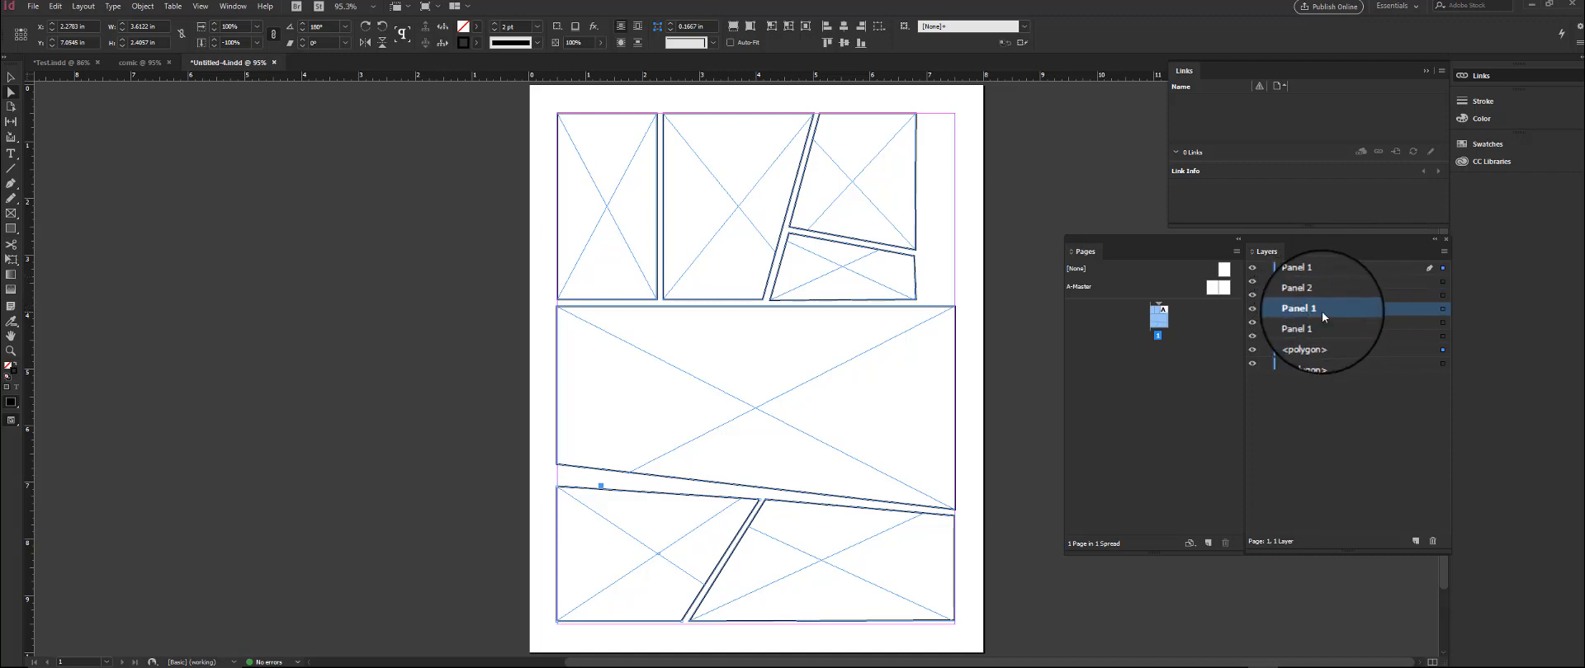
pyautogui.click(1321, 312)
pyautogui.click(1322, 311)
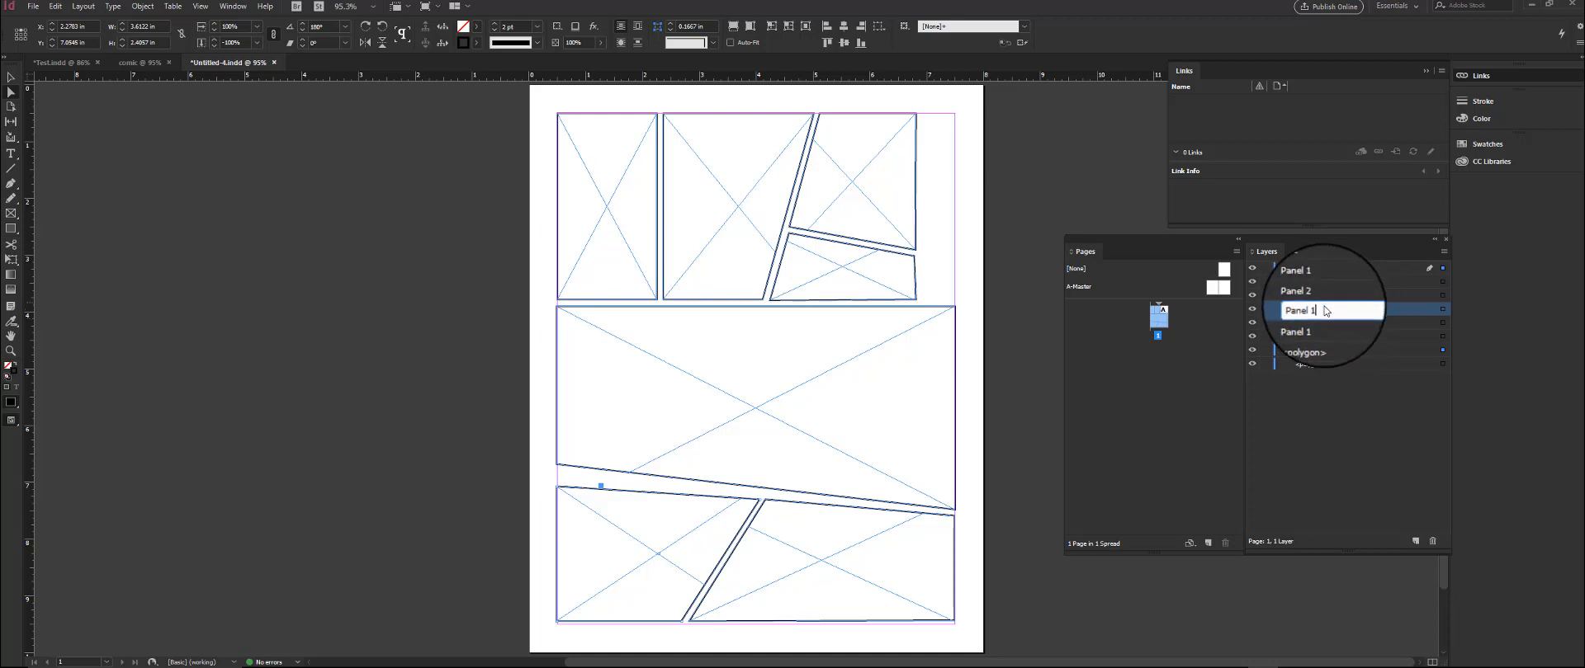
pyautogui.press('BackSpace')
pyautogui.write('3')
pyautogui.click(1325, 326)
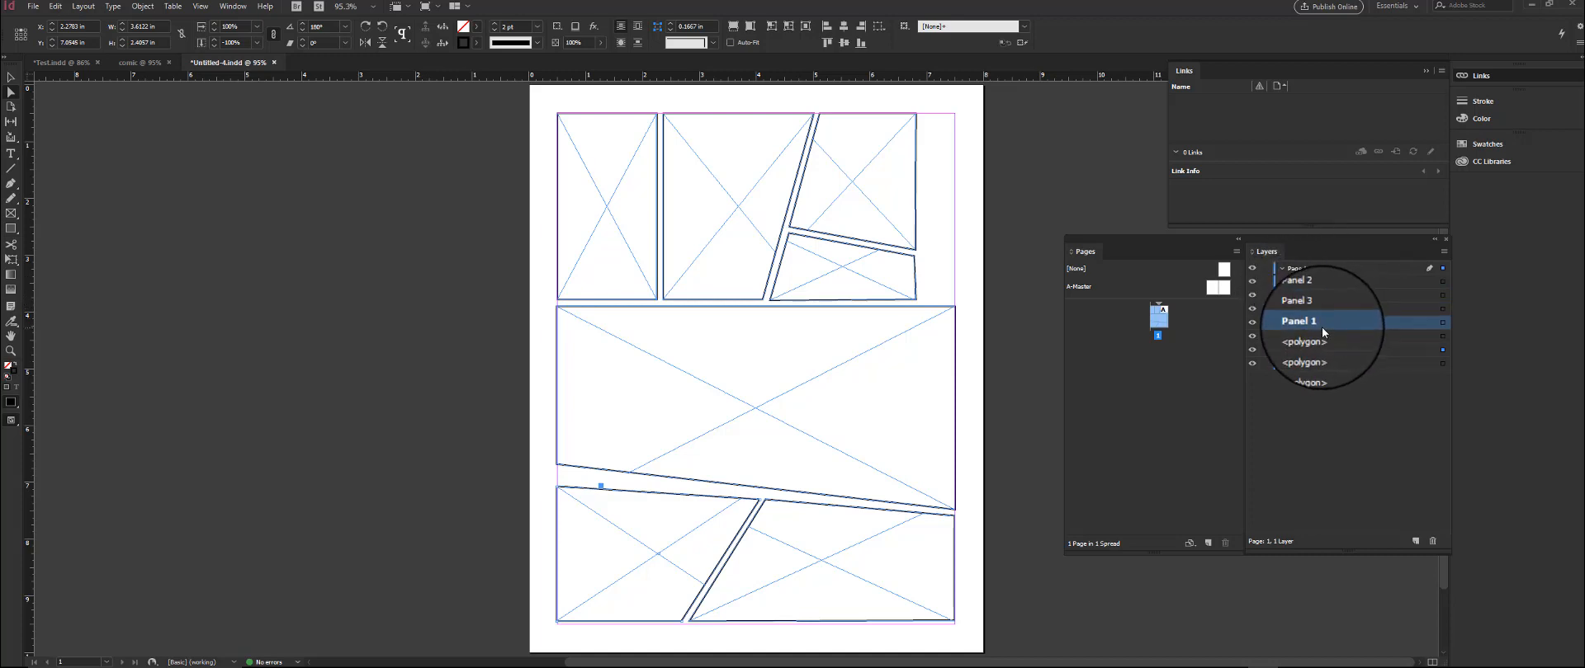
pyautogui.click(1323, 322)
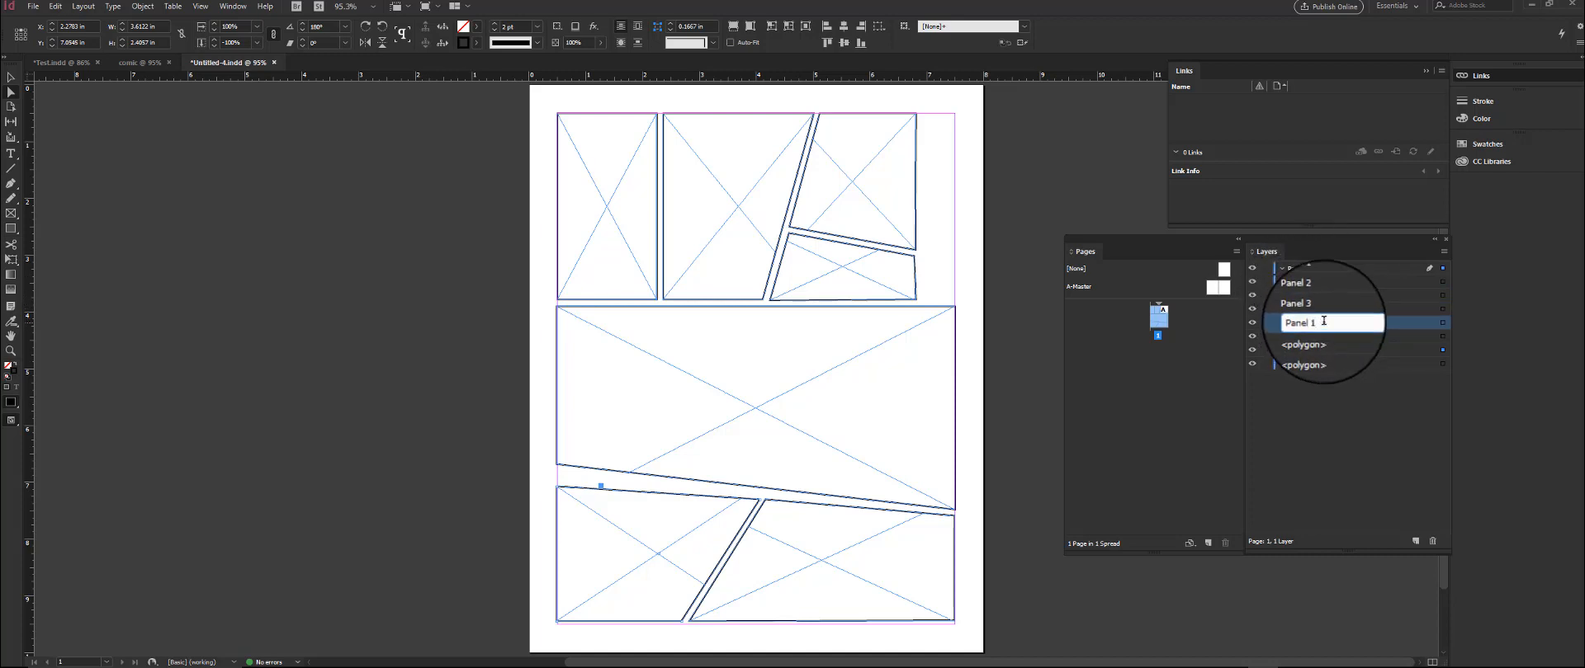
pyautogui.write('4')
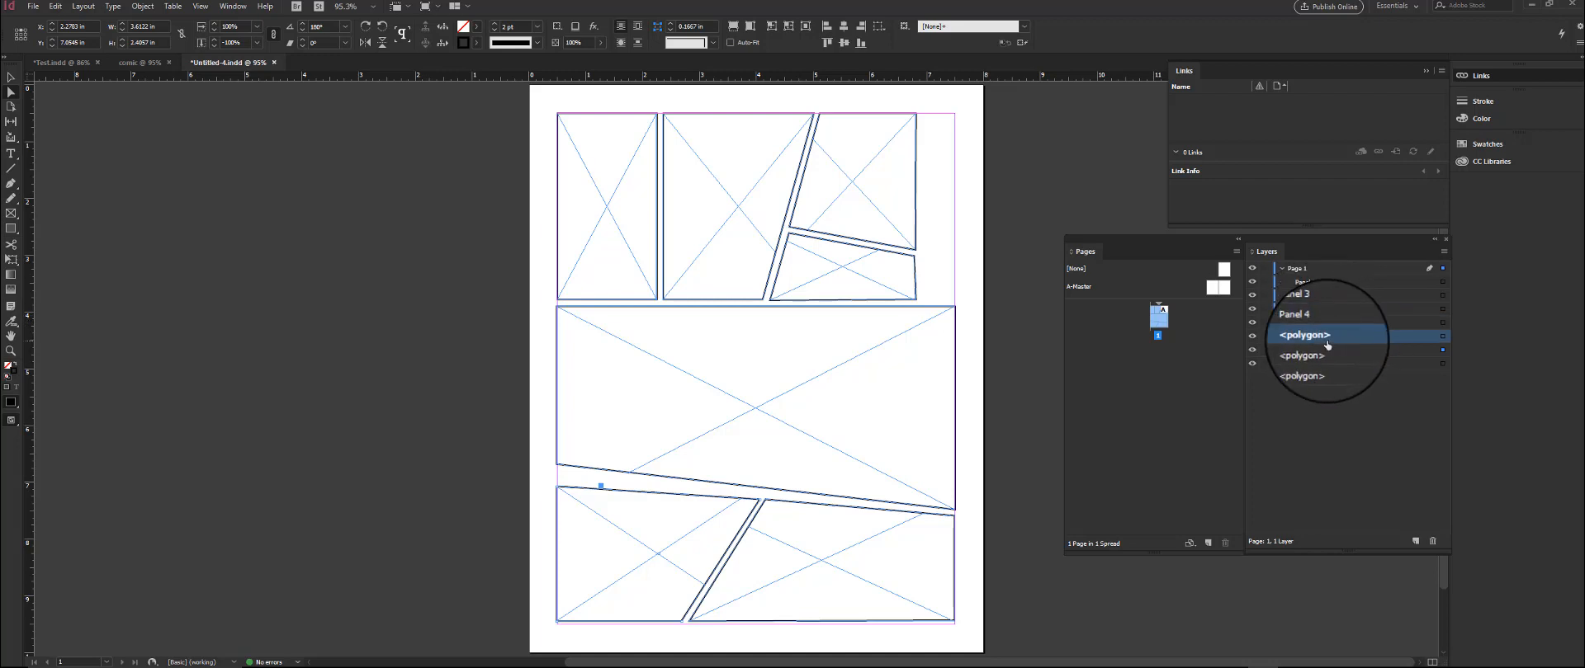
# Rename the fifth layer entry, the first polygon in the list, as Panel 5
pyautogui.click(1310, 326)
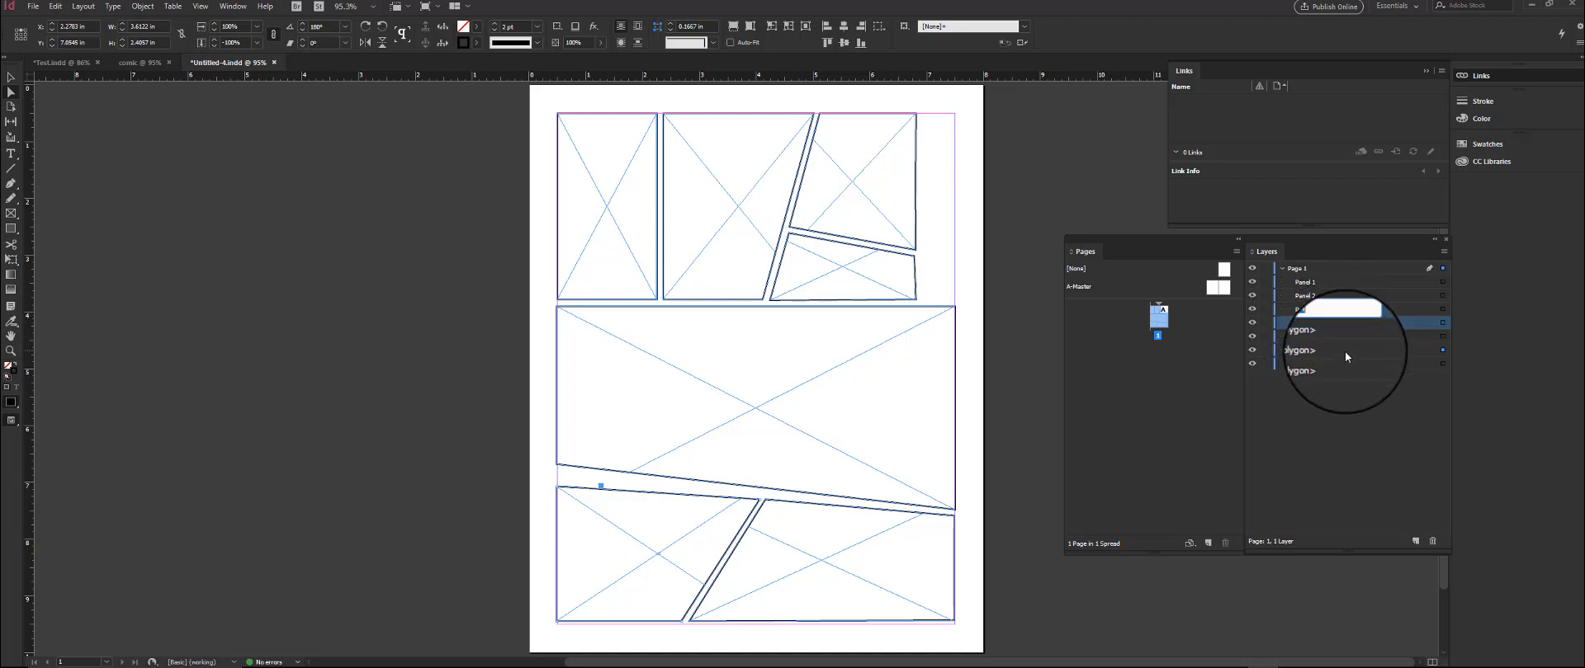
pyautogui.click(1313, 339)
pyautogui.doubleClick(1312, 338)
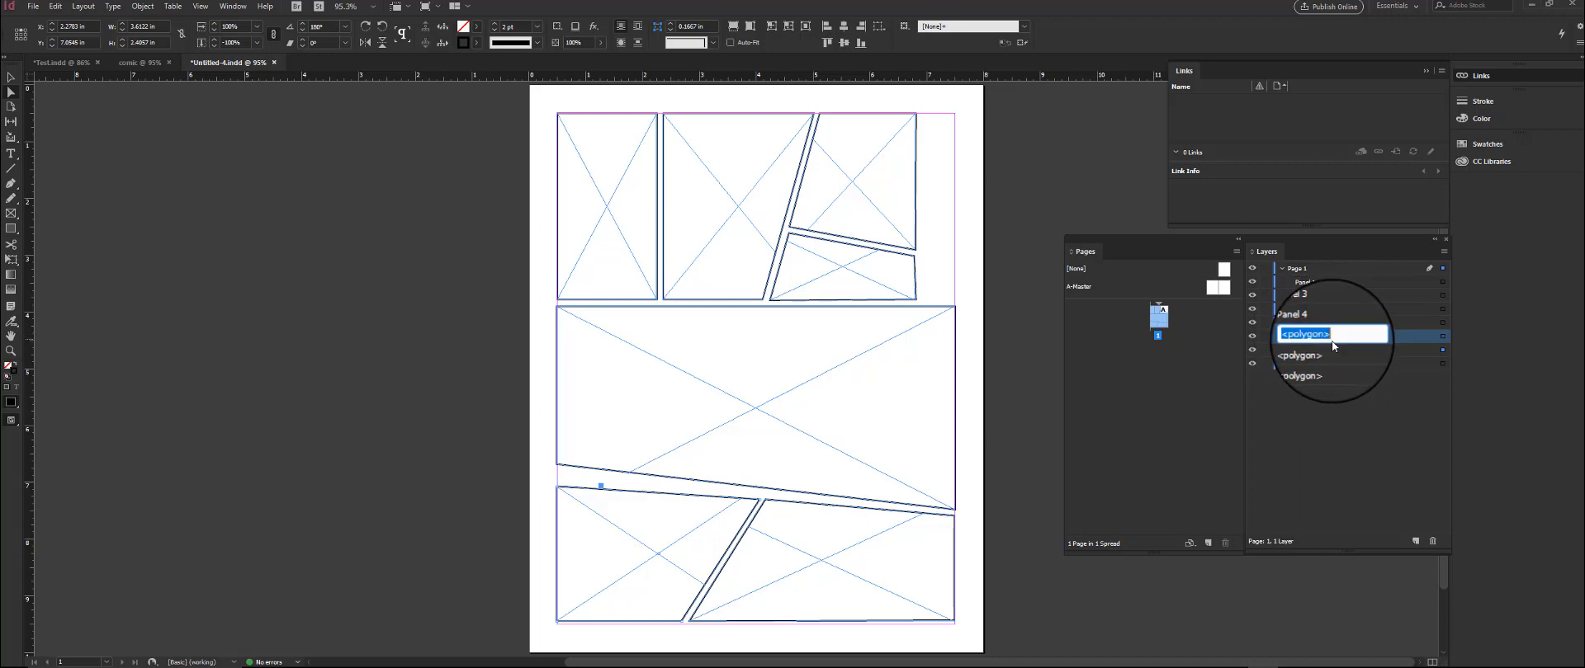
pyautogui.write('Panel 4')
pyautogui.press('BackSpace')
pyautogui.write('5')
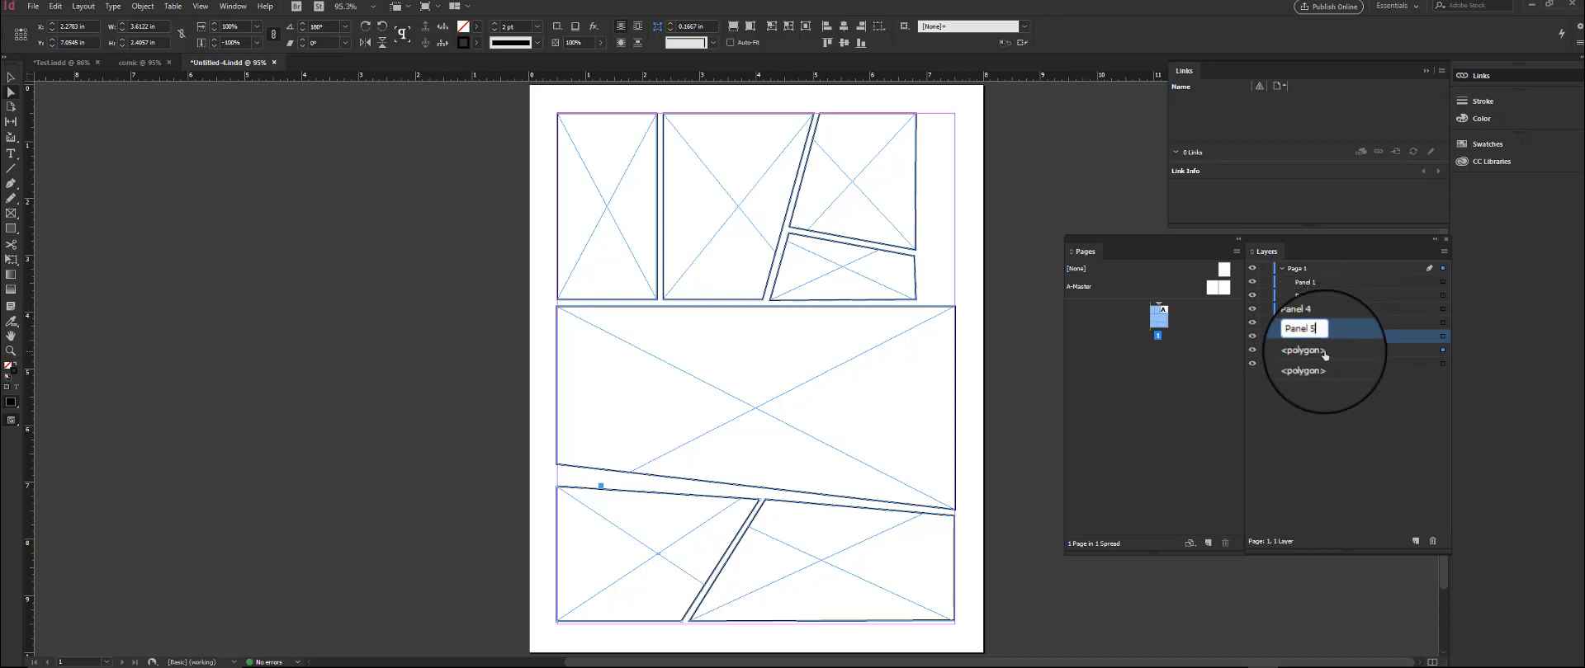
# Rename the sixth panel entry in the layer list as Panel 6
pyautogui.click(1313, 350)
pyautogui.click(1313, 353)
pyautogui.write('Panel 4')
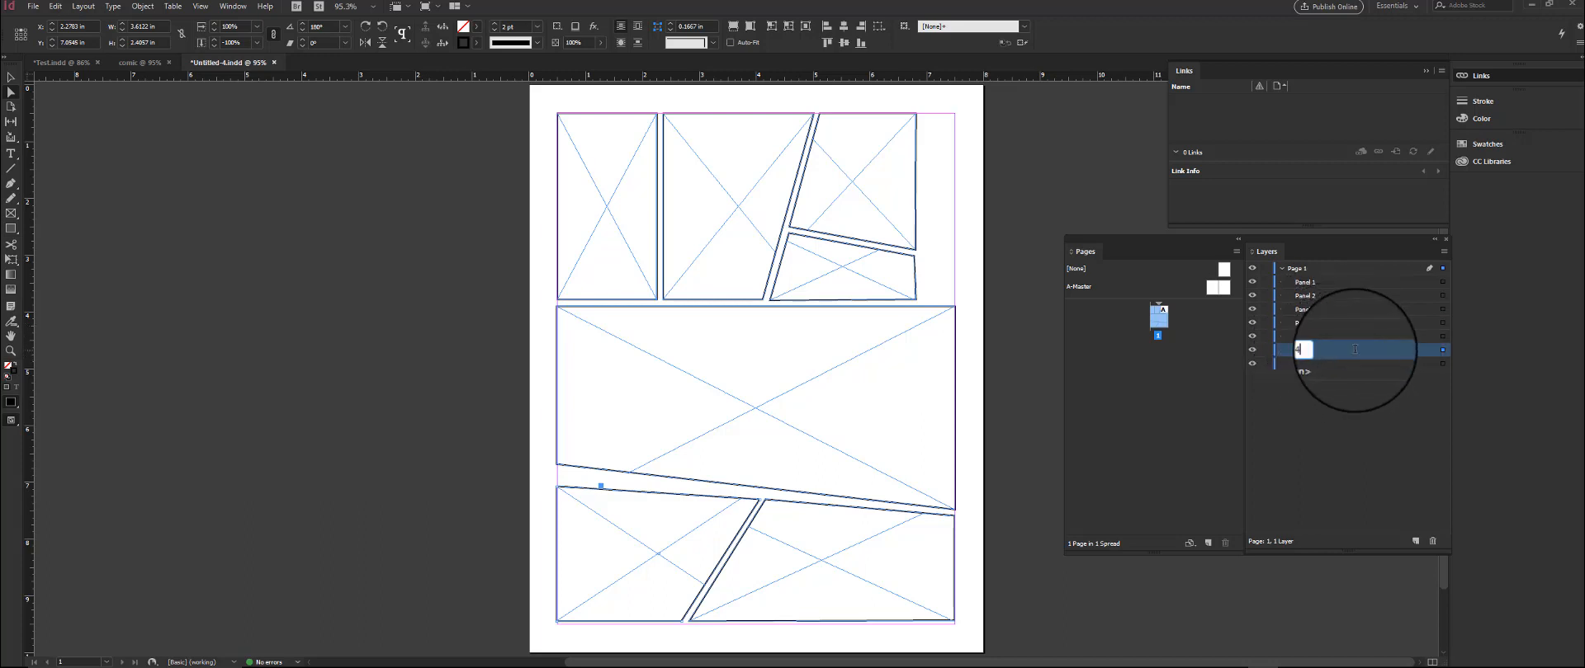
pyautogui.write('6')
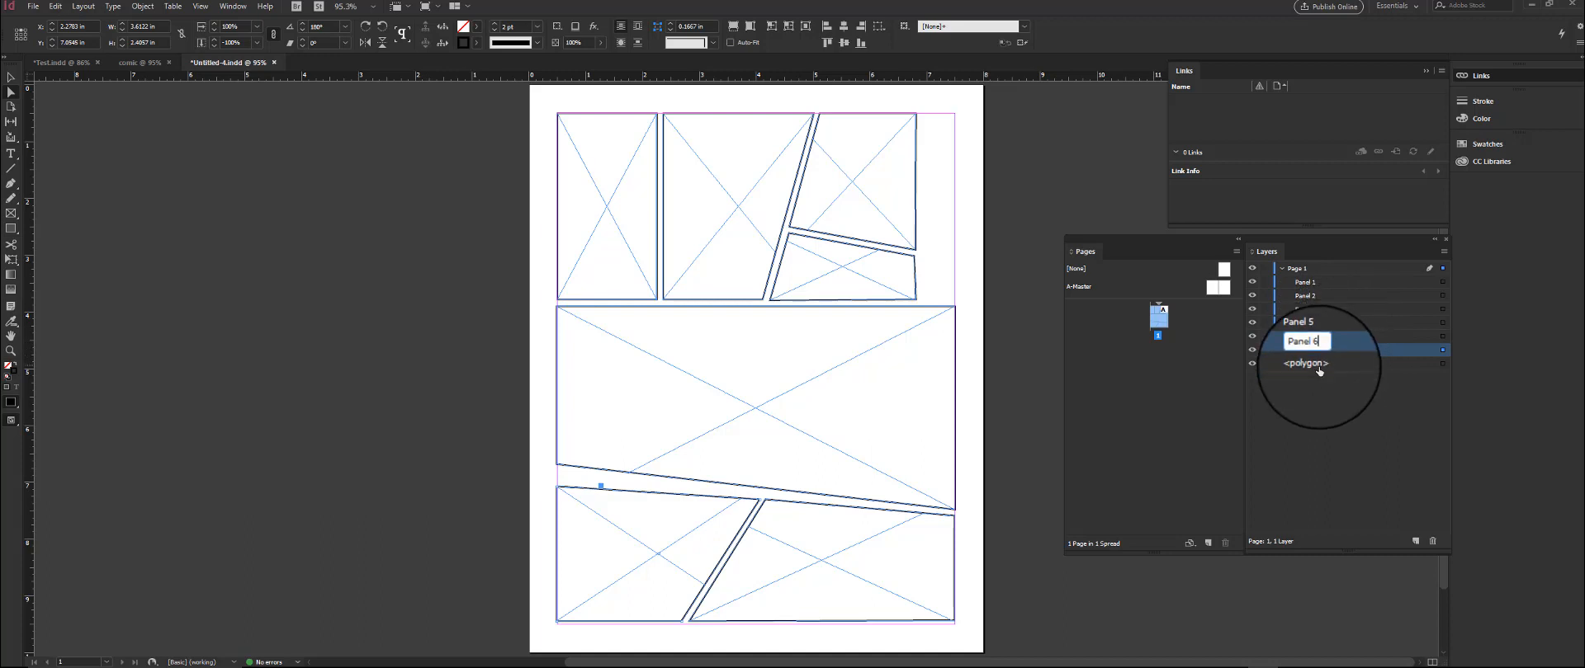
# Rename the last remaining polygon entry in the layer list as Panel 7
pyautogui.click(1314, 369)
pyautogui.click(1313, 369)
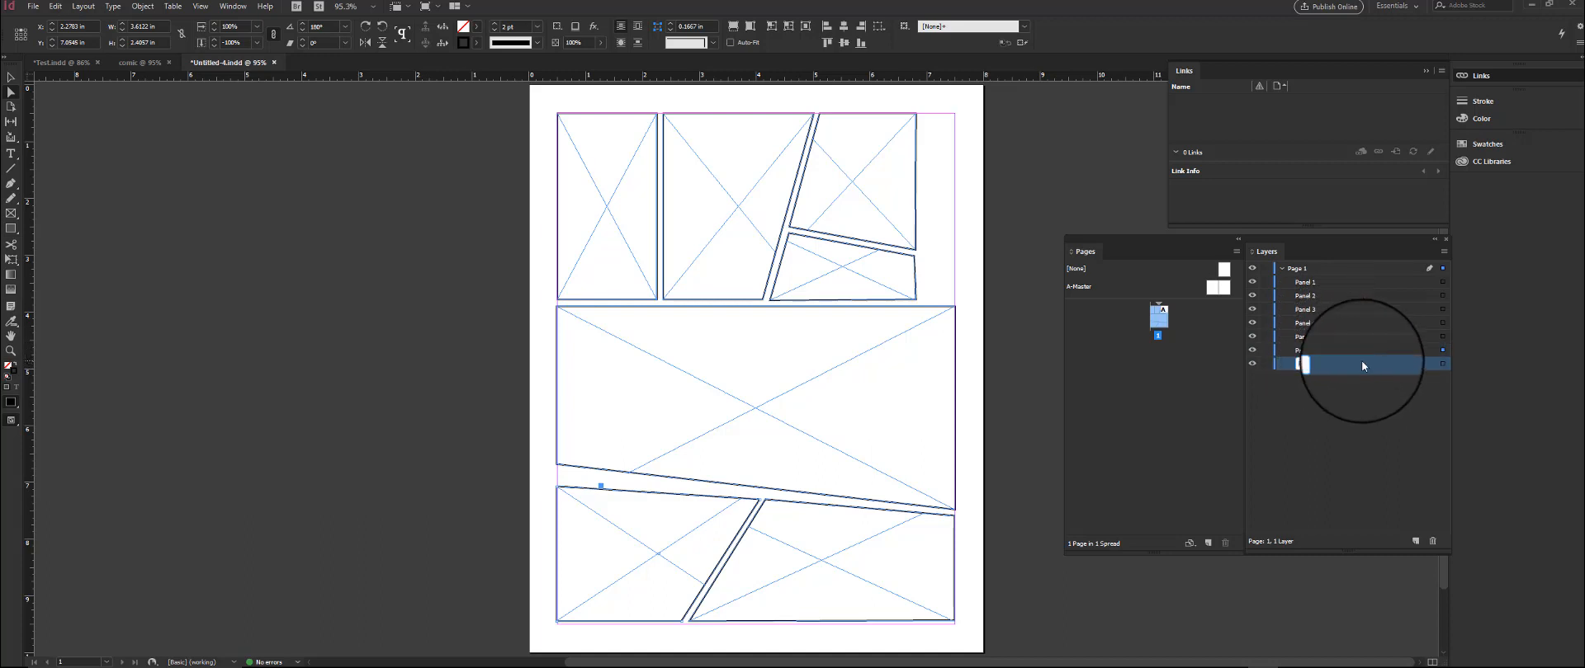
pyautogui.press('BackSpace')
pyautogui.write('7')
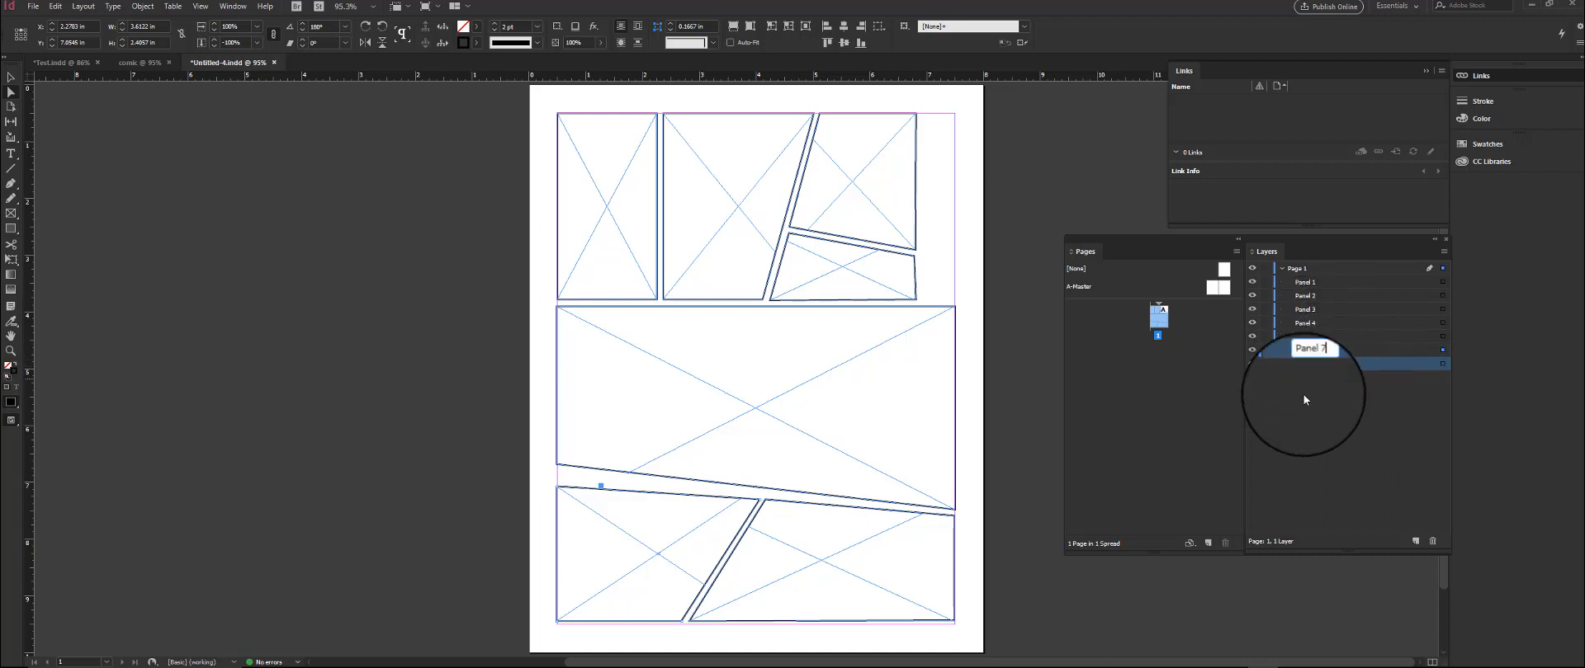
pyautogui.click(1304, 396)
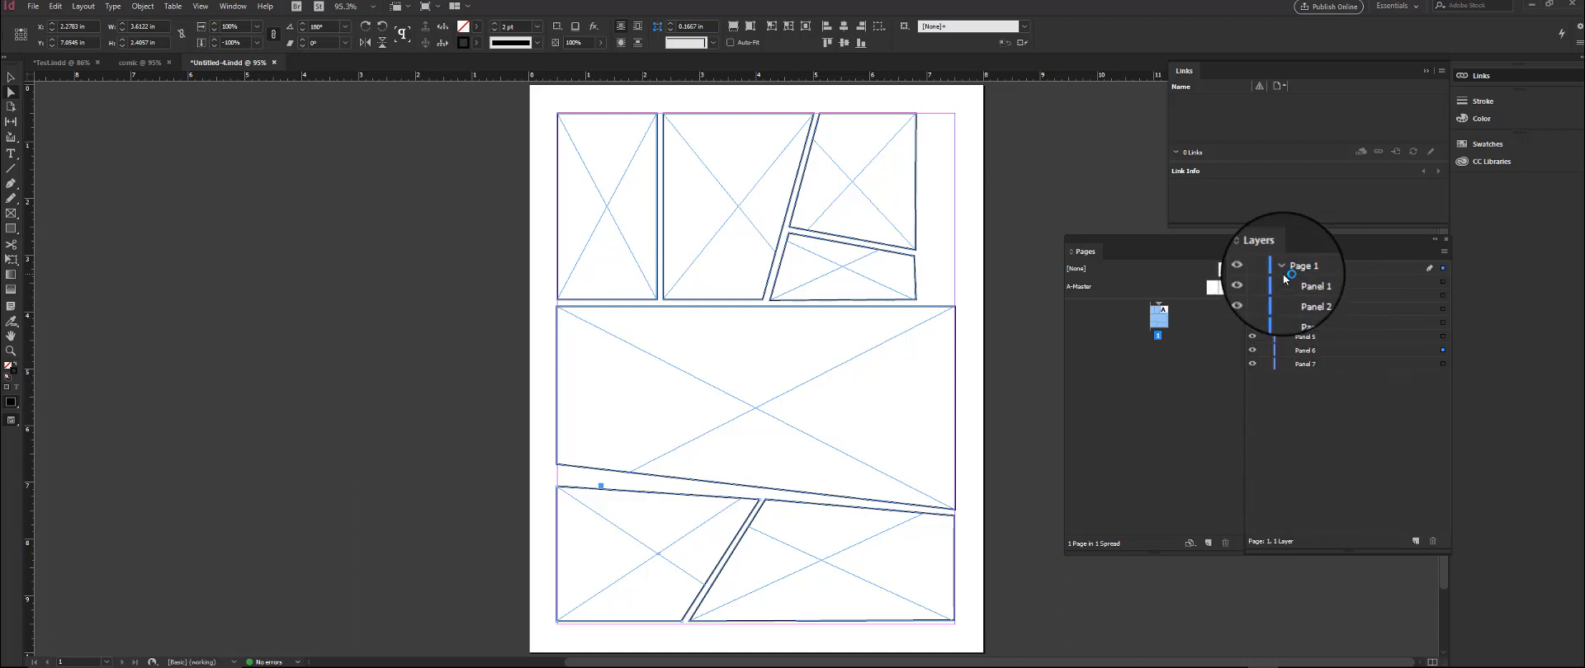
pyautogui.click(1307, 382)
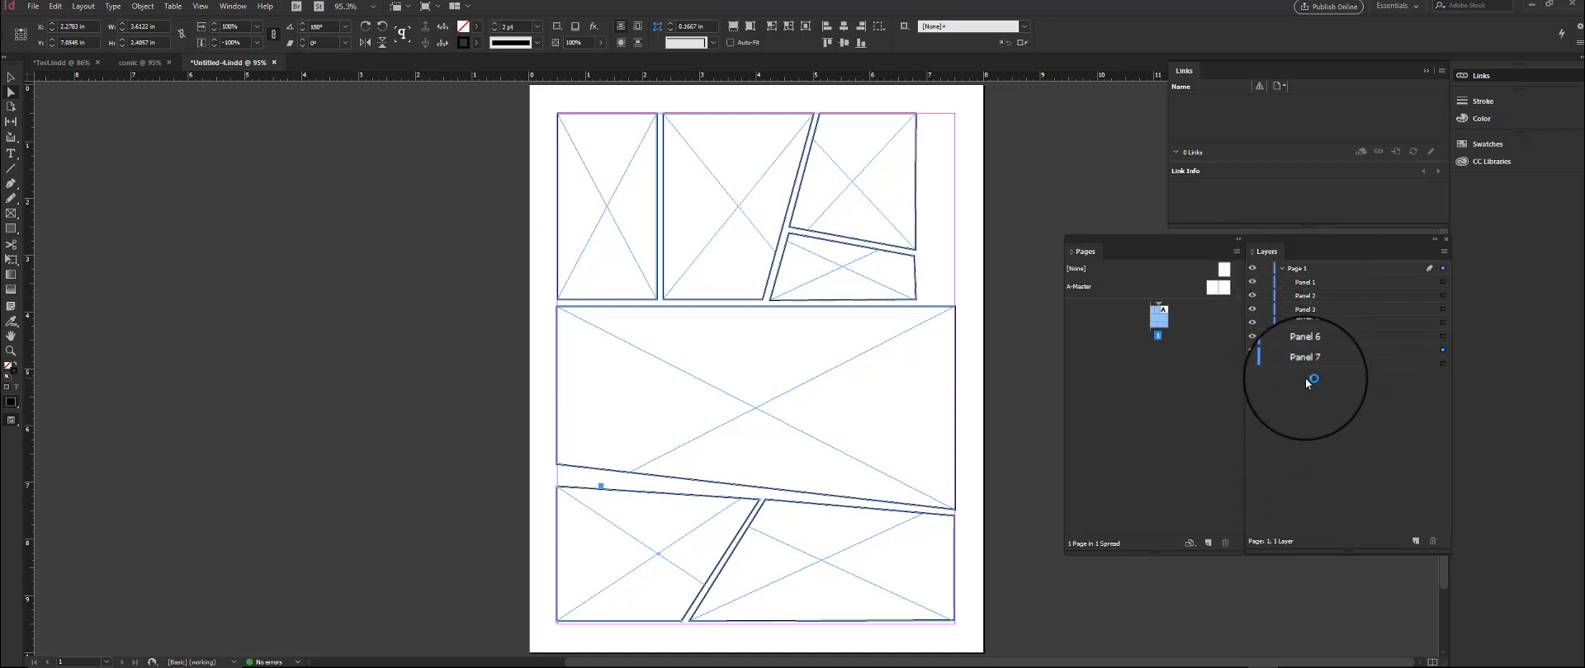
# Add a new layer named bg and move it below the Page 1 layer
pyautogui.click(1282, 269)
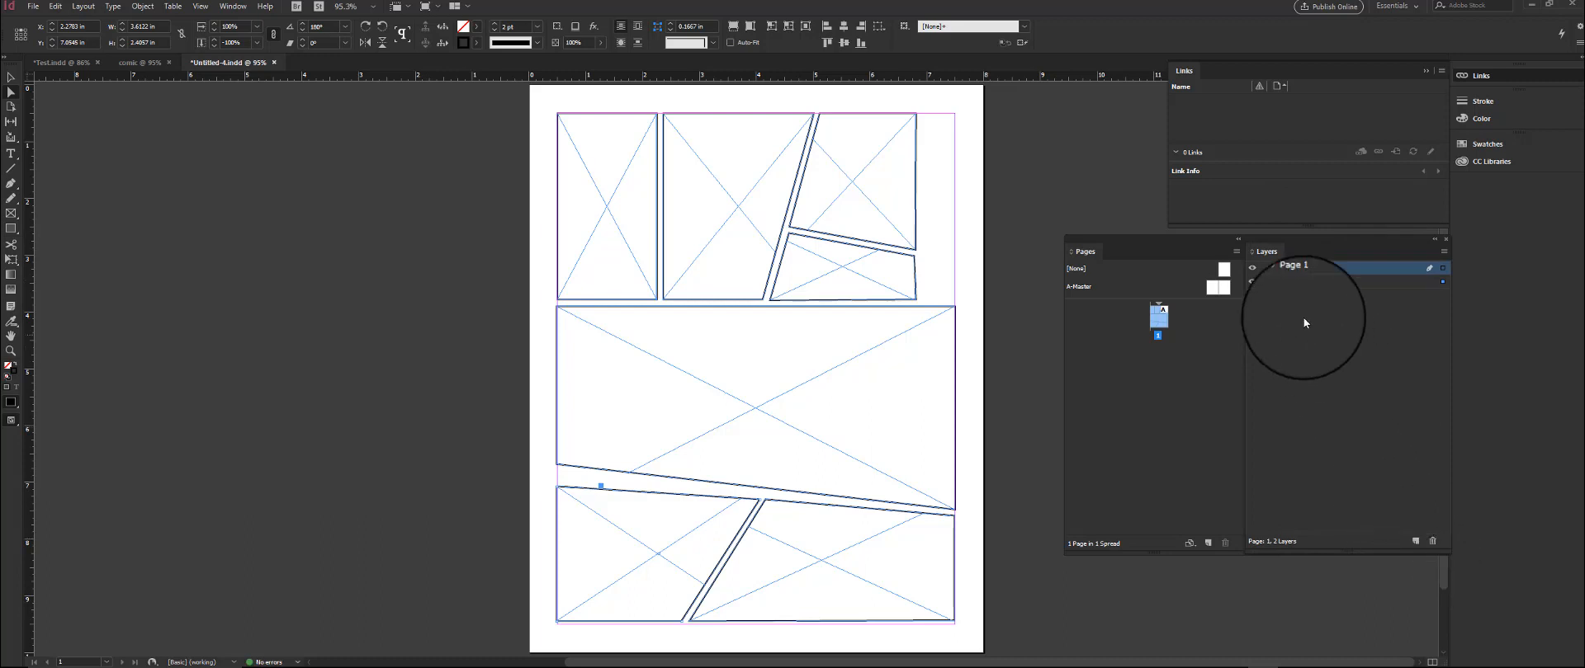
pyautogui.doubleClick(1303, 269)
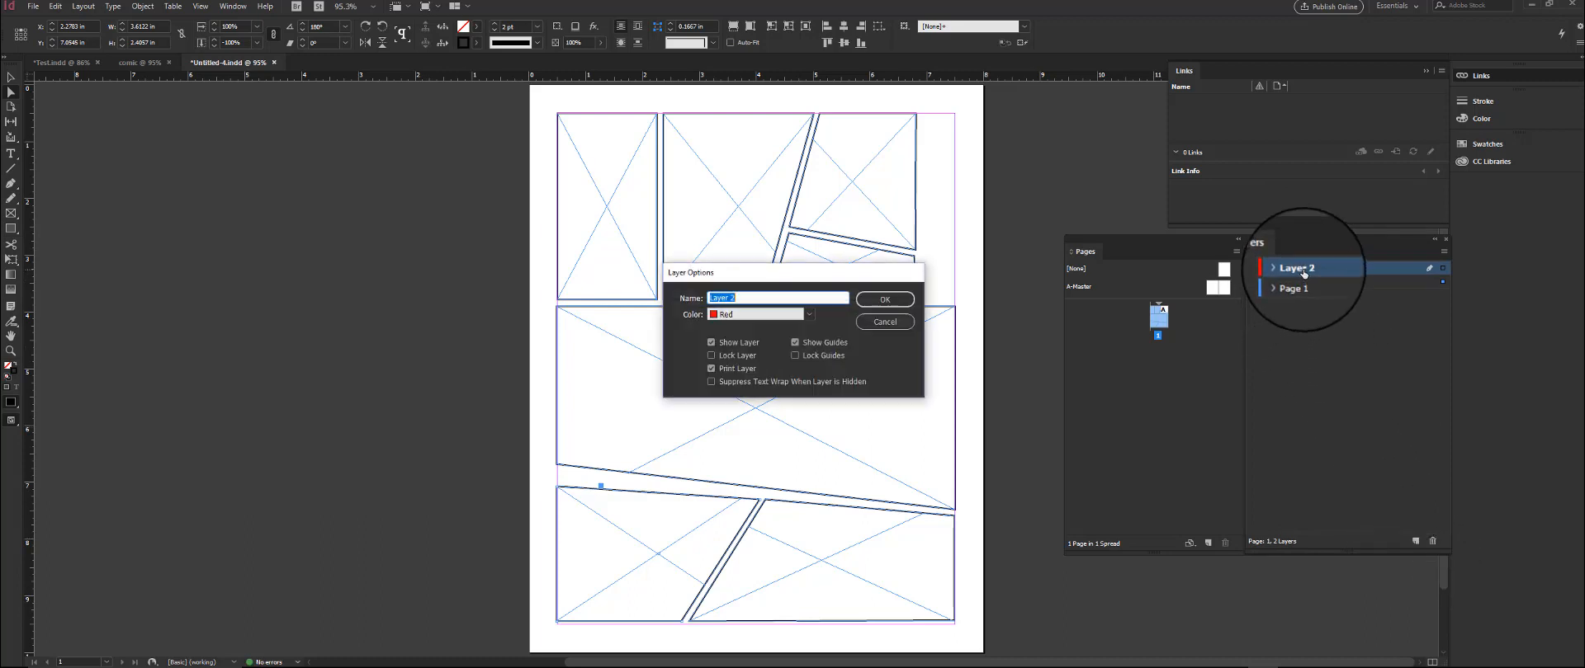
pyautogui.press('BackSpace')
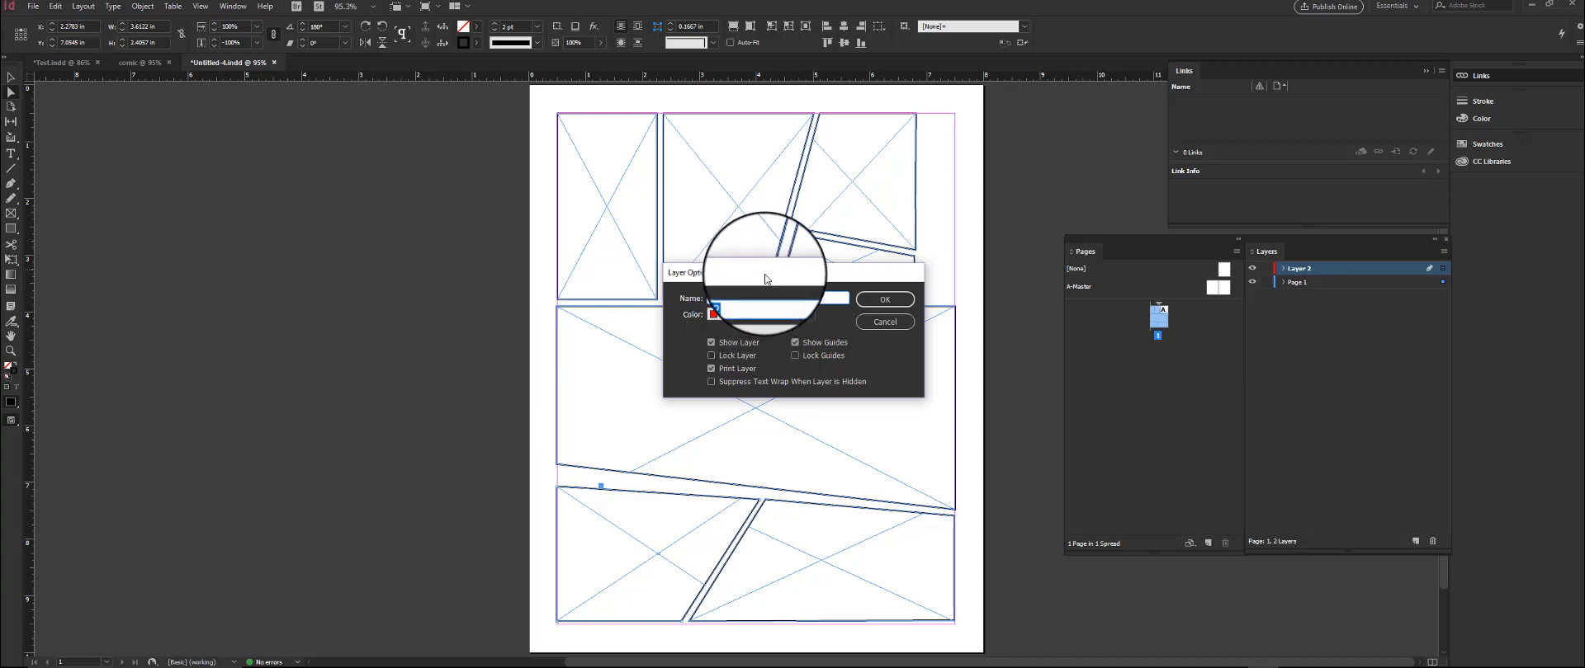
pyautogui.write('bg')
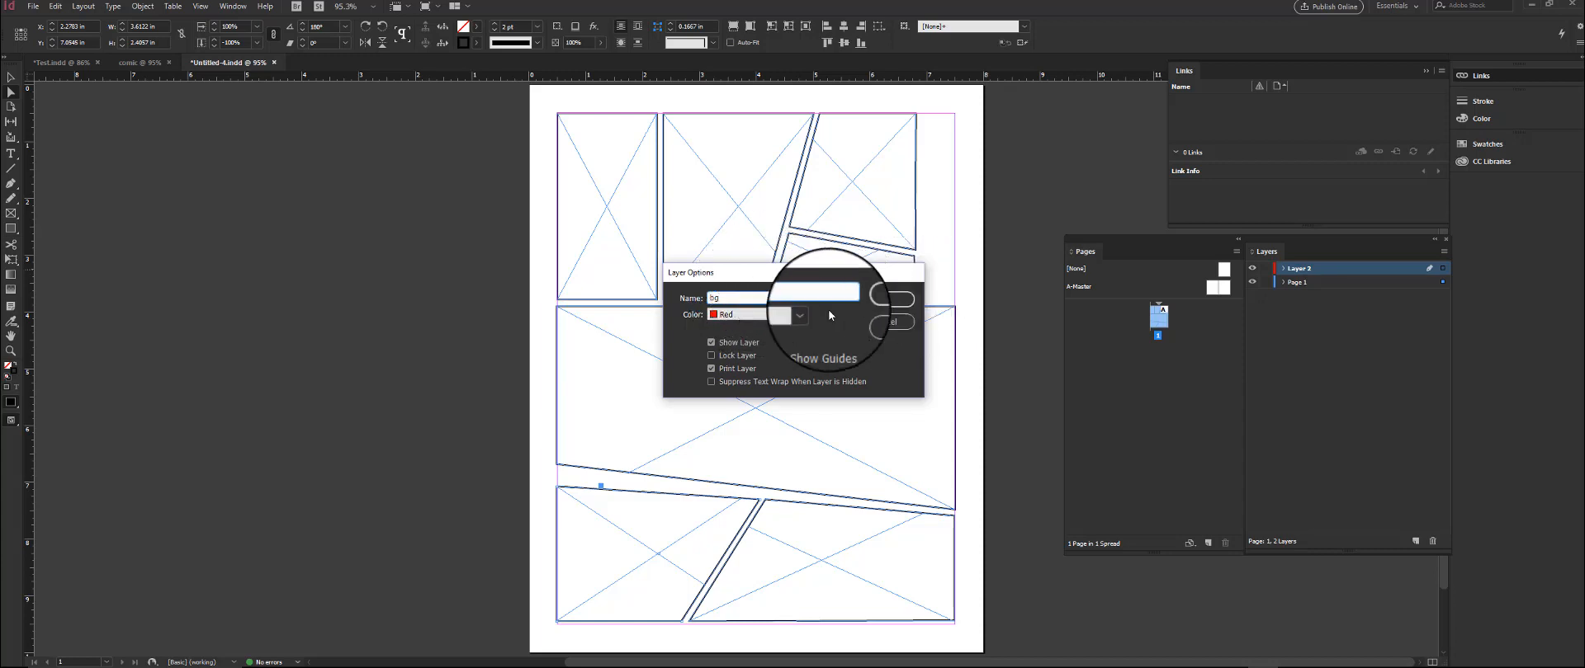
pyautogui.click(878, 289)
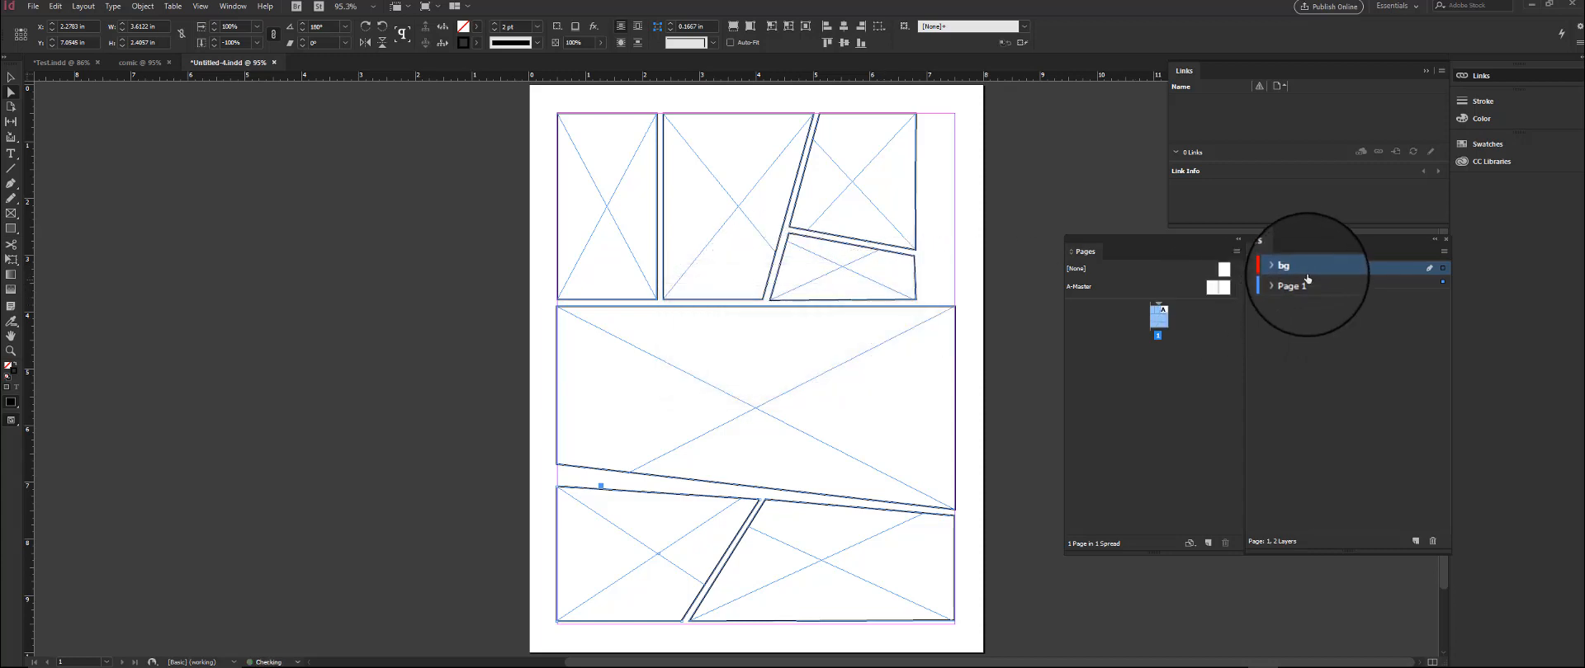
pyautogui.moveTo(1306, 270); pyautogui.dragTo(1304, 287)
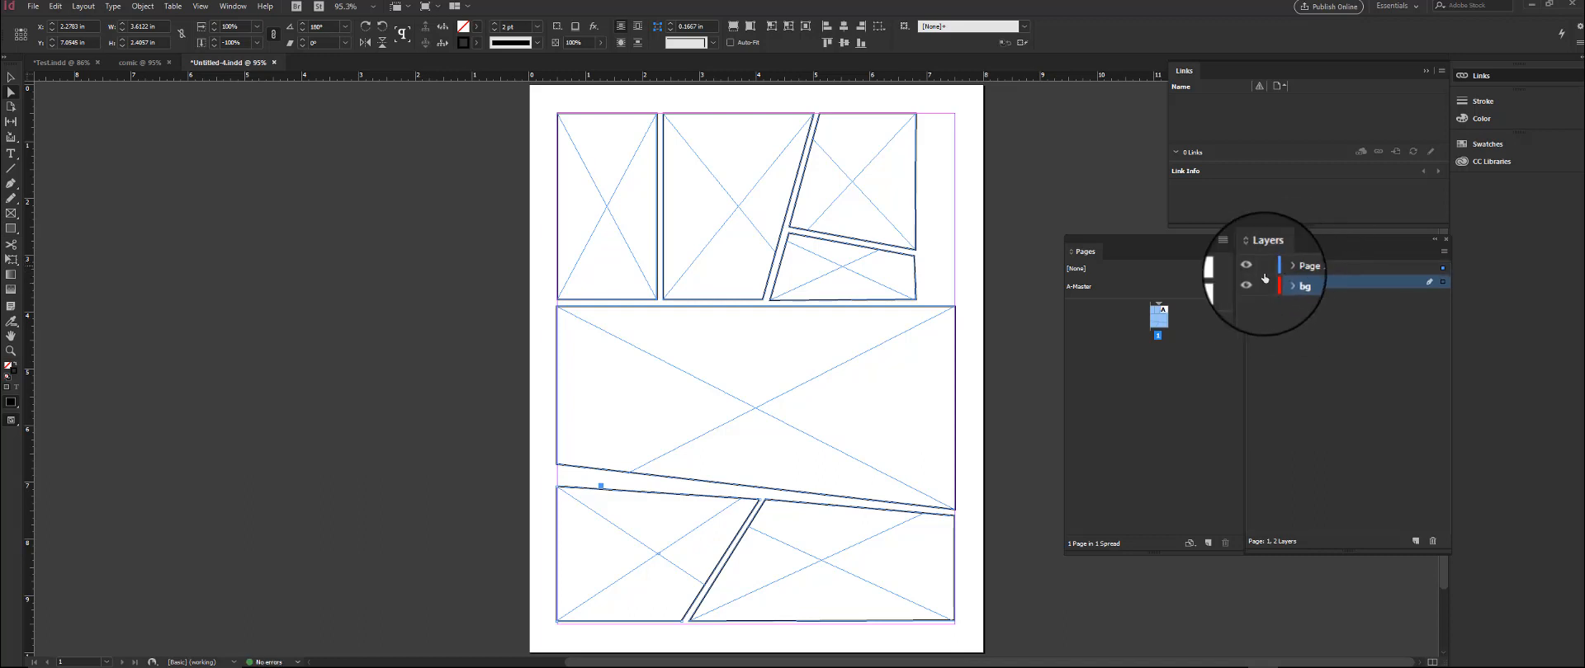